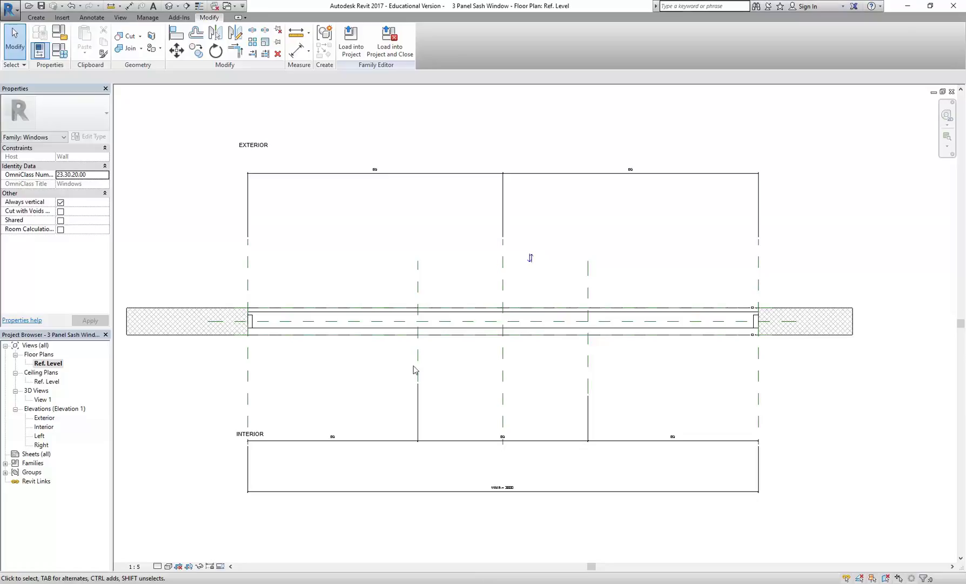
- Read the spacing of two sash window reference planes from their temporary dimensions, then deselect
{"action": "left_click", "coordinate": [418, 371]}
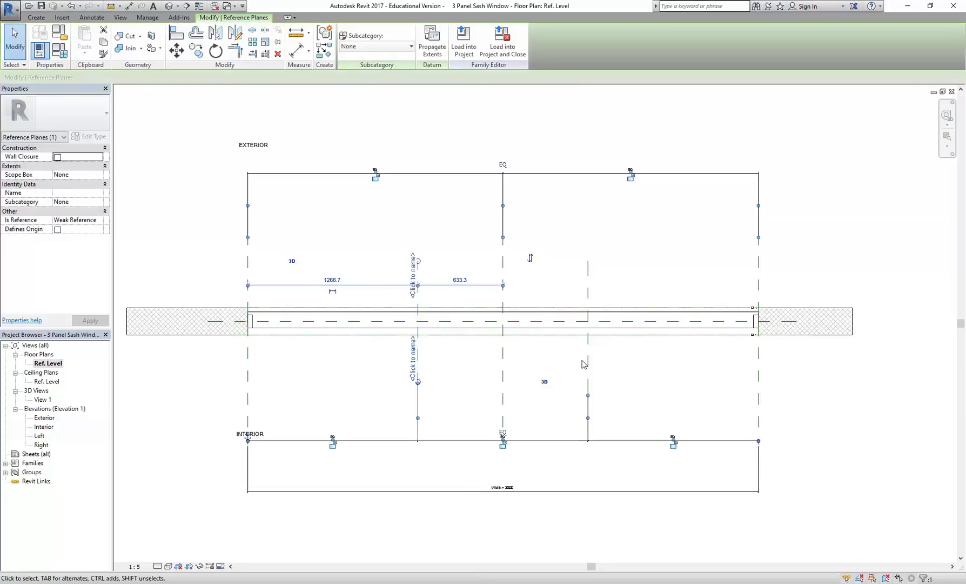
{"action": "left_click", "coordinate": [588, 363]}
{"action": "left_click", "coordinate": [224, 361]}
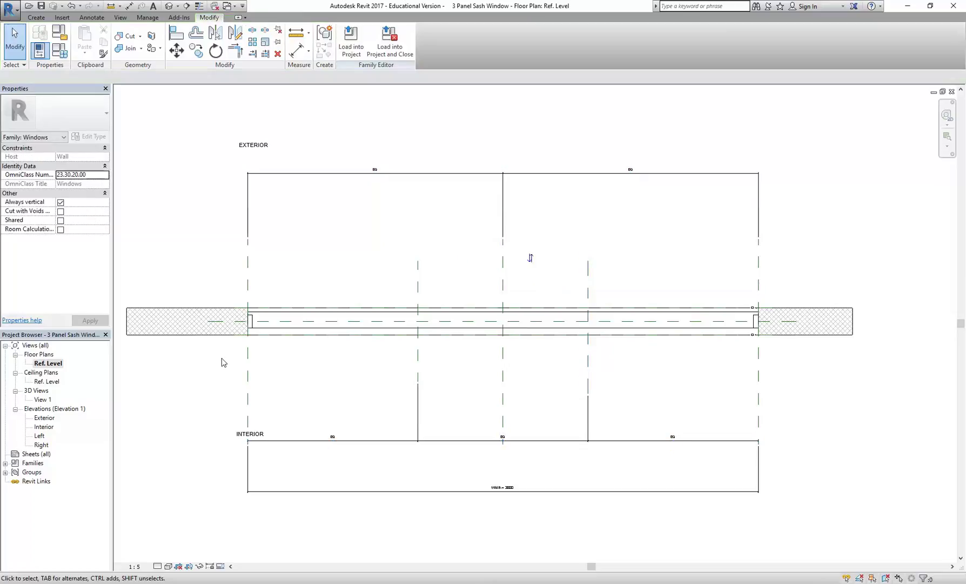
- Switch to the Window 1 photo and pan it to centre the three-panel sash window
{"action": "key", "text": "alt+Tab"}
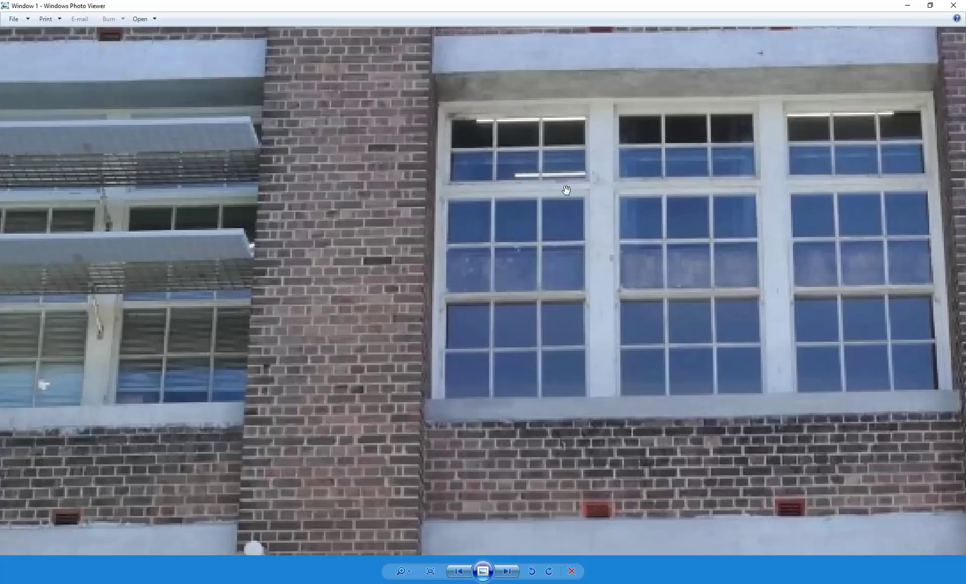
{"action": "left_click_drag", "start_coordinate": [744, 369], "coordinate": [602, 337]}
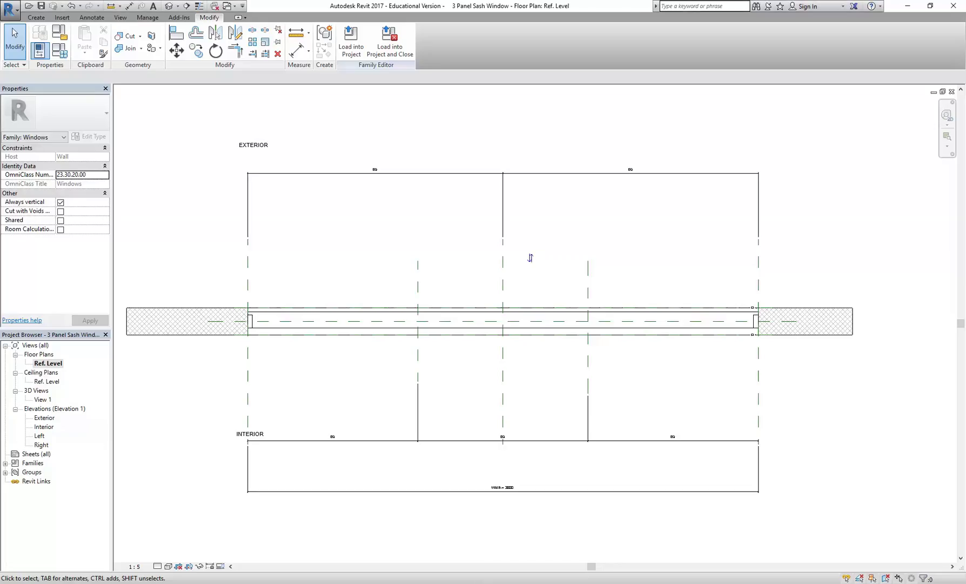
- Compare the floor plan with the window photo, minimize the photo, and bring up the Create tools
{"action": "middle_click_drag", "start_coordinate": [346, 260], "coordinate": [339, 257]}
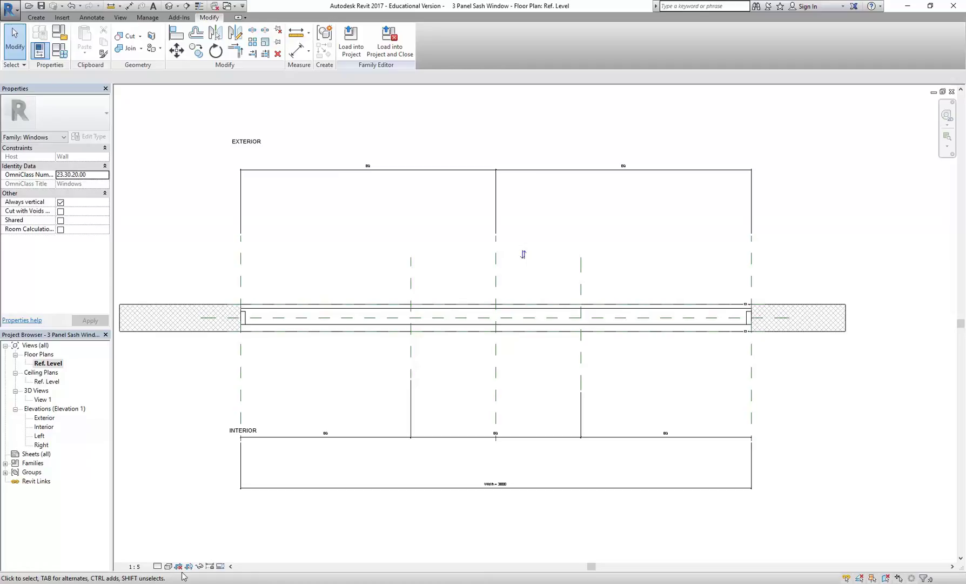
{"action": "key", "text": "alt+Tab"}
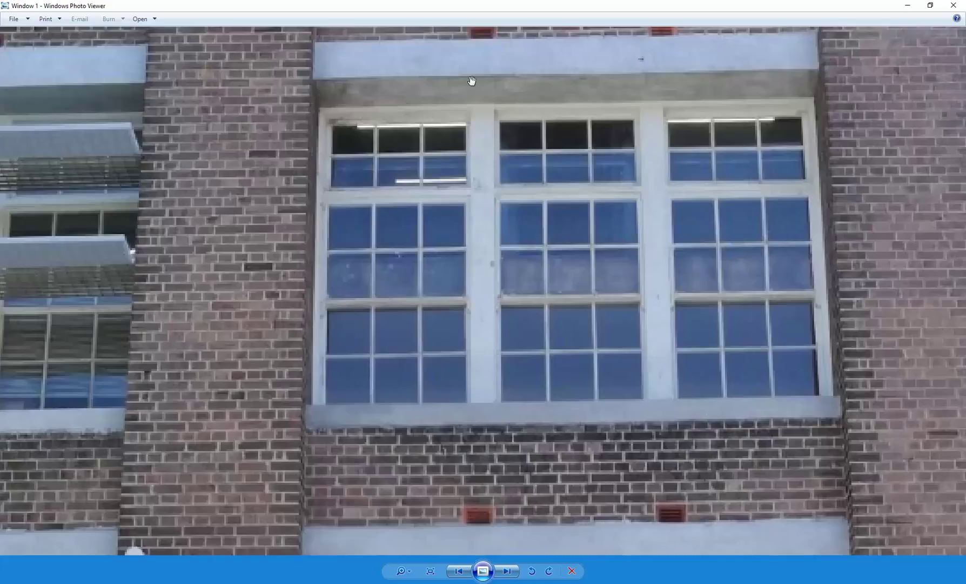
{"action": "left_click", "coordinate": [908, 5]}
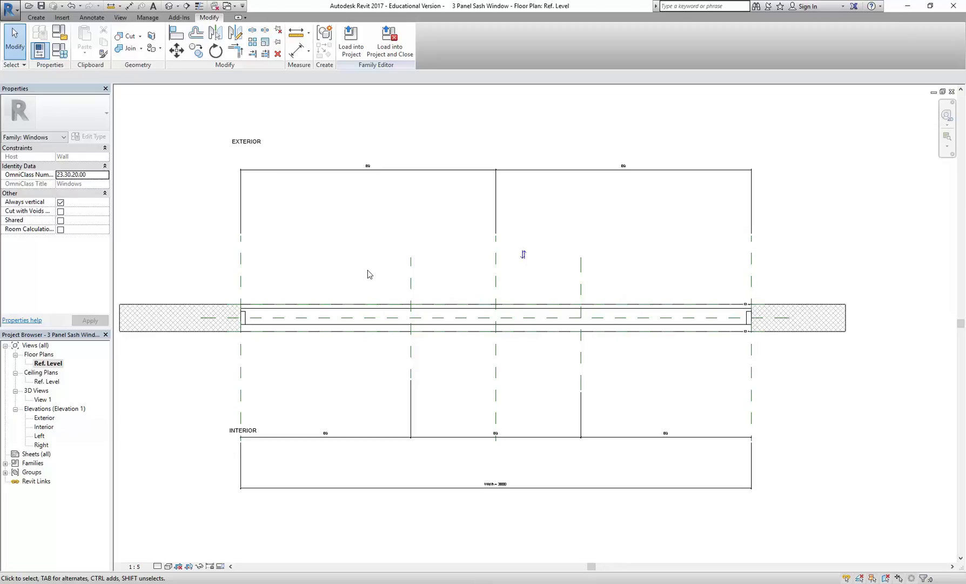
{"action": "middle_click_drag", "start_coordinate": [368, 269], "coordinate": [382, 274]}
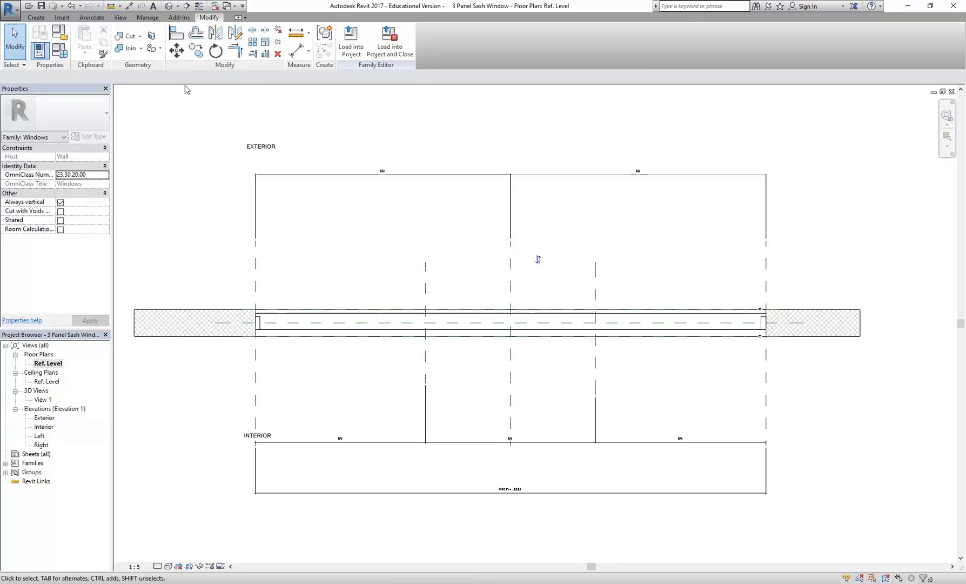
{"action": "left_click", "coordinate": [36, 17]}
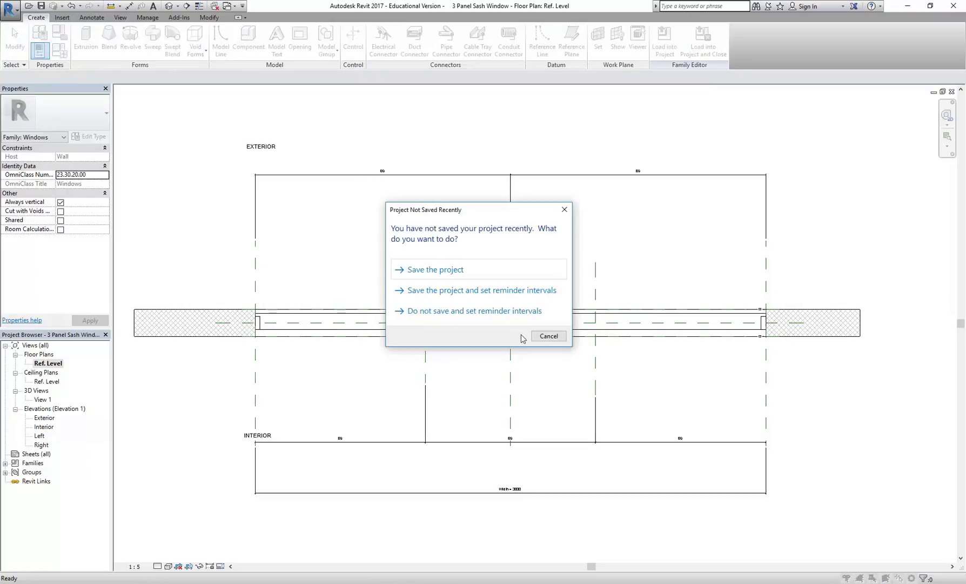
- Dismiss the save reminder and draw a vertical reference plane left of the opening
{"action": "left_click", "coordinate": [548, 335]}
{"action": "scroll", "coordinate": [256, 287], "scroll_direction": "up", "scroll_amount": 5}
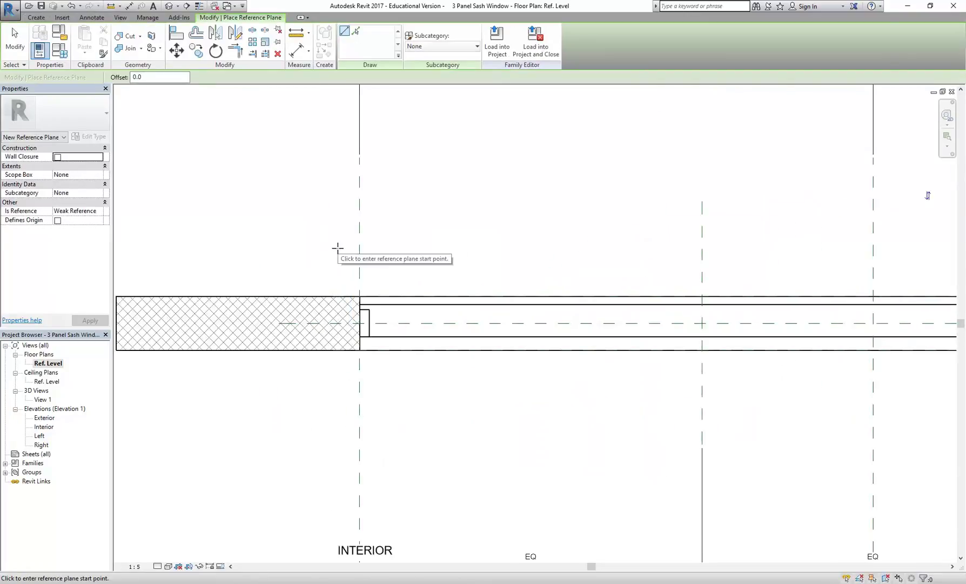
{"action": "left_click", "coordinate": [338, 249]}
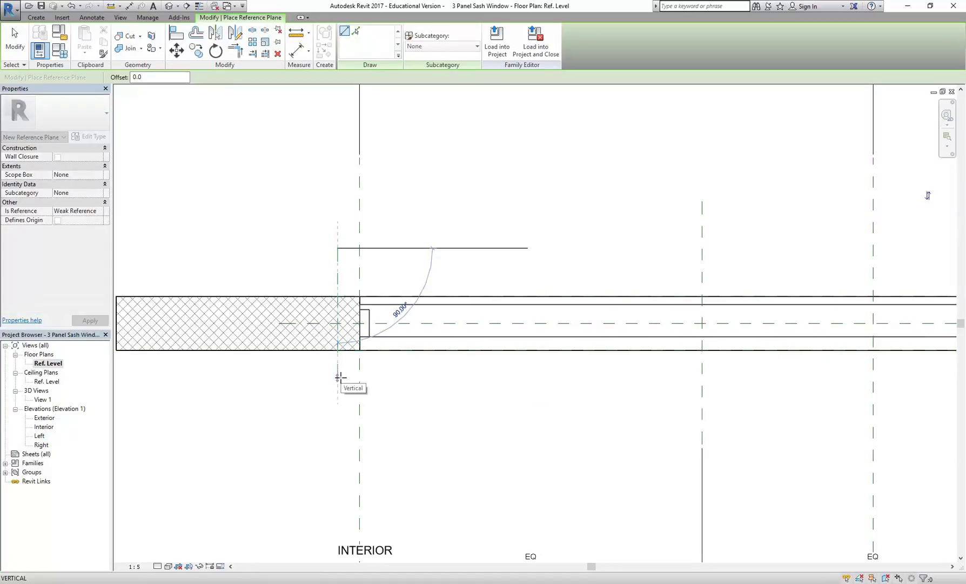
{"action": "scroll", "coordinate": [341, 375], "scroll_direction": "up", "scroll_amount": 3}
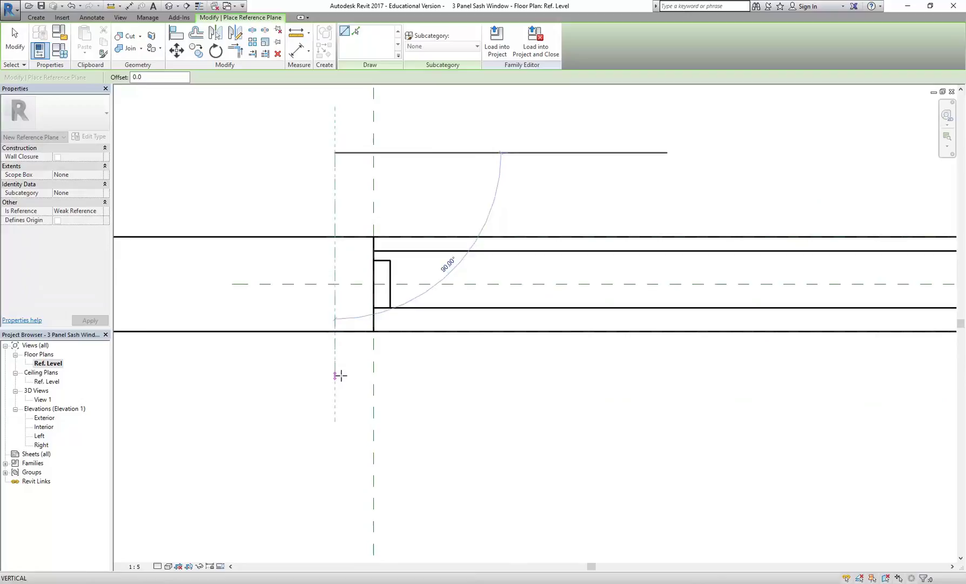
{"action": "left_click", "coordinate": [341, 375]}
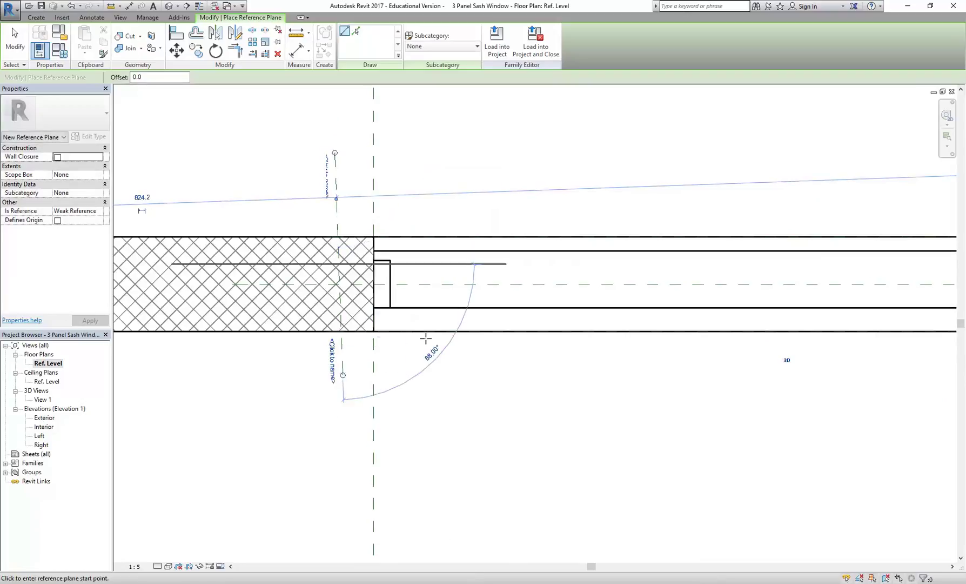
{"action": "scroll", "coordinate": [425, 339], "scroll_direction": "down", "scroll_amount": 4}
- Draw a second vertical reference plane at the right wall end
{"action": "mouse_move", "coordinate": [400, 335]}
{"action": "middle_mouse_down"}
{"action": "mouse_move", "coordinate": [331, 346]}
{"action": "mouse_move", "coordinate": [412, 343]}
{"action": "middle_mouse_up"}
{"action": "scroll", "coordinate": [492, 296], "scroll_direction": "up", "scroll_amount": 3}
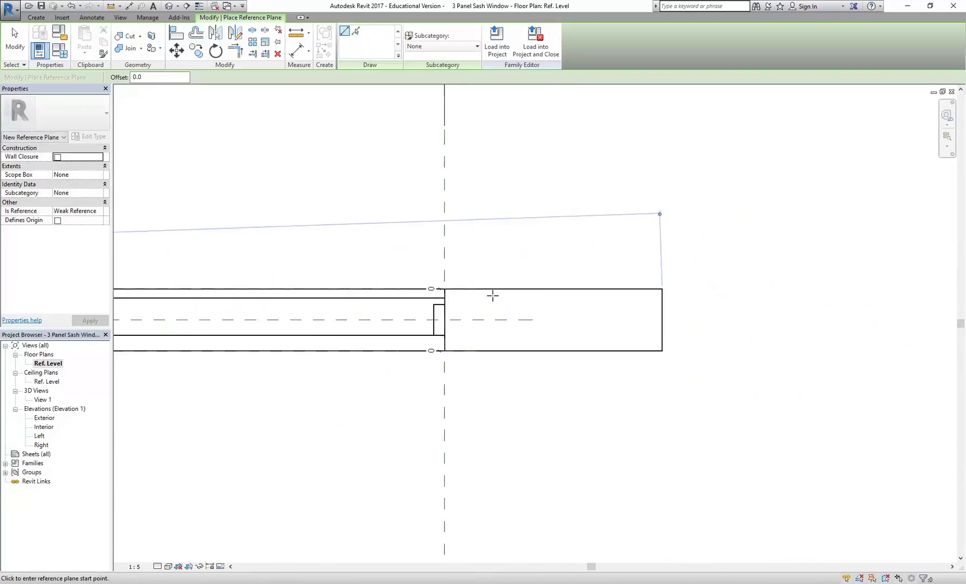
{"action": "left_click", "coordinate": [467, 247]}
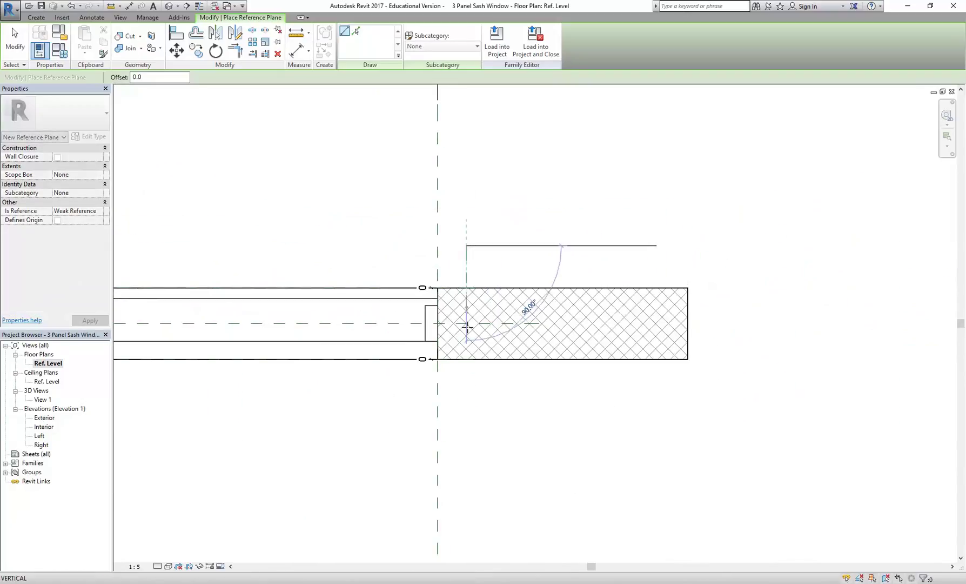
{"action": "left_click", "coordinate": [466, 399]}
{"action": "scroll", "coordinate": [367, 276], "scroll_direction": "down", "scroll_amount": 2}
{"action": "middle_click_drag", "start_coordinate": [366, 276], "coordinate": [642, 279]}
{"action": "scroll", "coordinate": [463, 267], "scroll_direction": "down", "scroll_amount": 2}
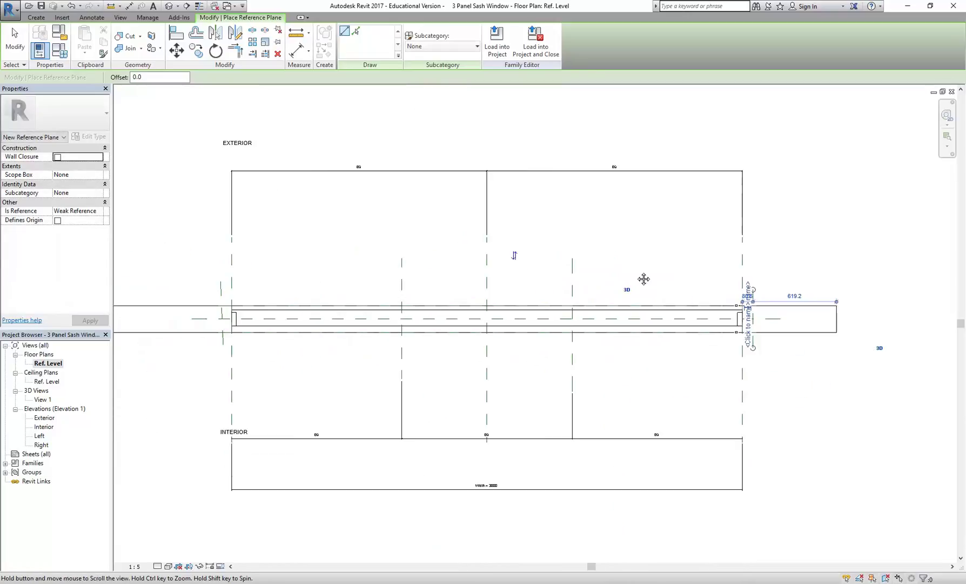
{"action": "scroll", "coordinate": [431, 267], "scroll_direction": "down", "scroll_amount": 1}
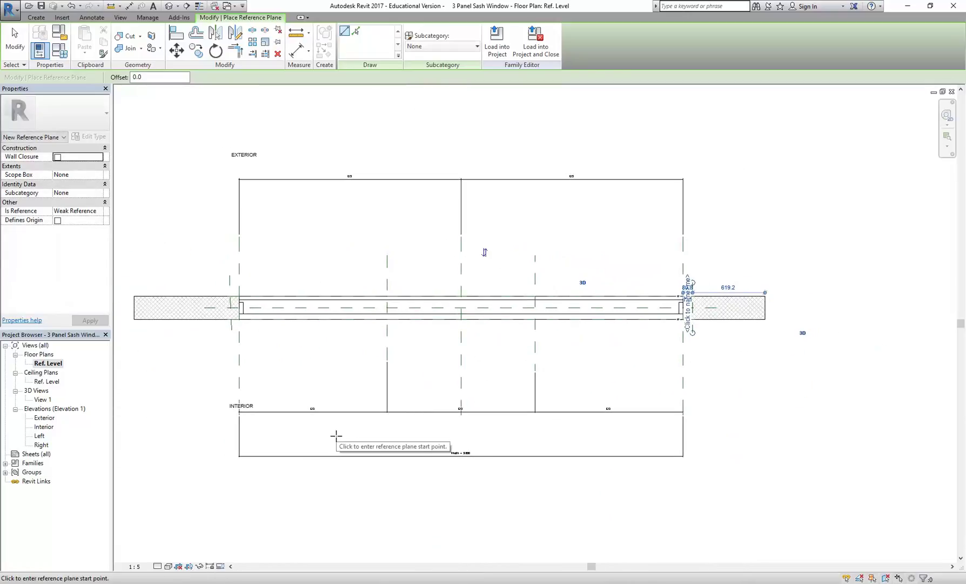
{"action": "scroll", "coordinate": [315, 340], "scroll_direction": "up", "scroll_amount": 2}
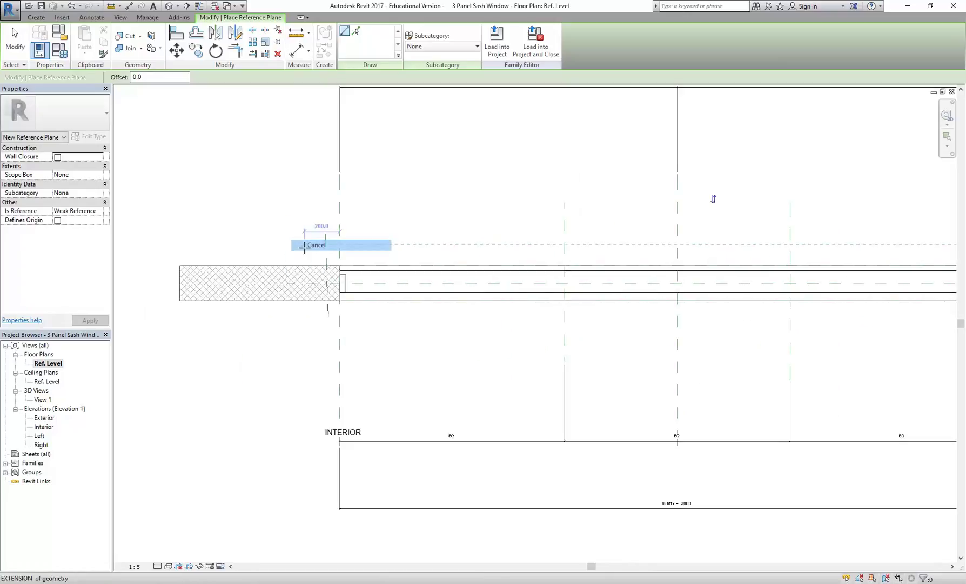
- Delete the misplaced left reference plane and redraw it at the left jamb
{"action": "key", "text": "Escape"}
{"action": "key", "text": "Escape"}
{"action": "left_click", "coordinate": [325, 272]}
{"action": "key", "text": "Delete"}
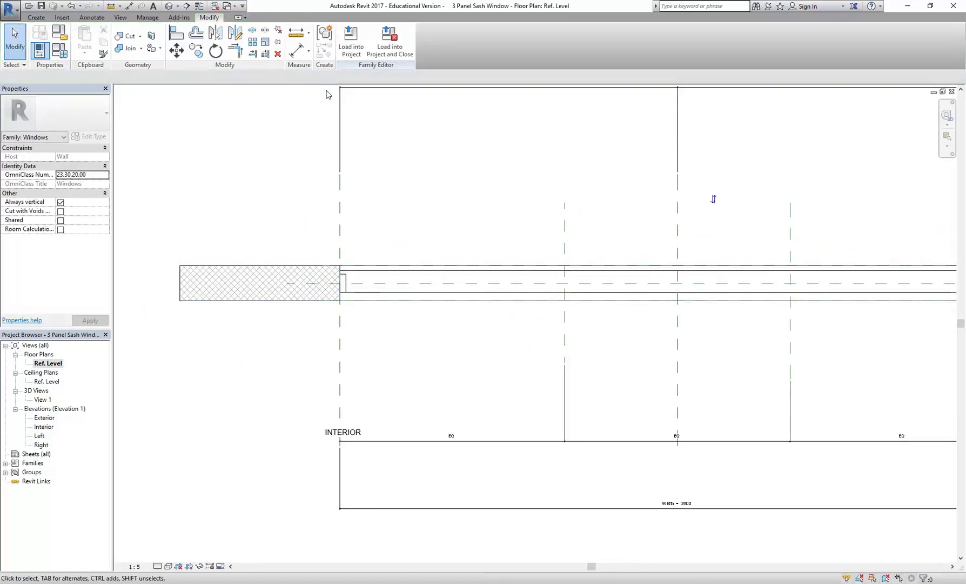
{"action": "left_click", "coordinate": [36, 17]}
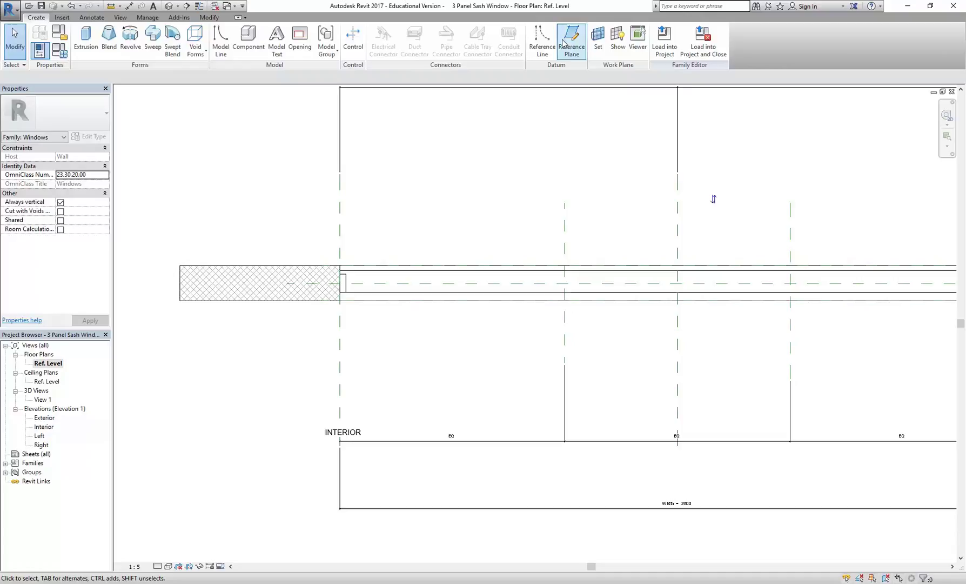
{"action": "scroll", "coordinate": [313, 270], "scroll_direction": "up", "scroll_amount": 3}
{"action": "left_click", "coordinate": [326, 235]}
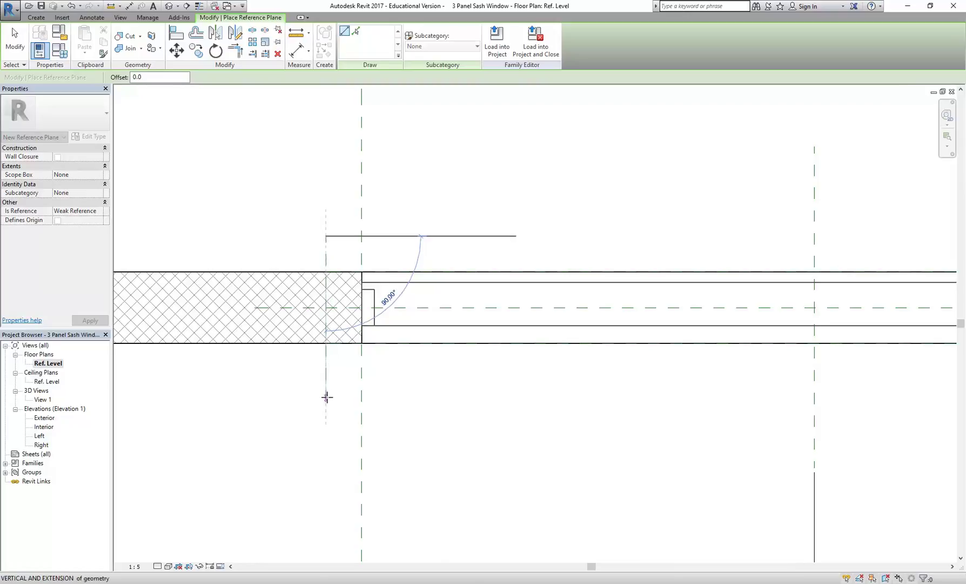
{"action": "left_click", "coordinate": [326, 397]}
{"action": "right_click", "coordinate": [270, 156]}
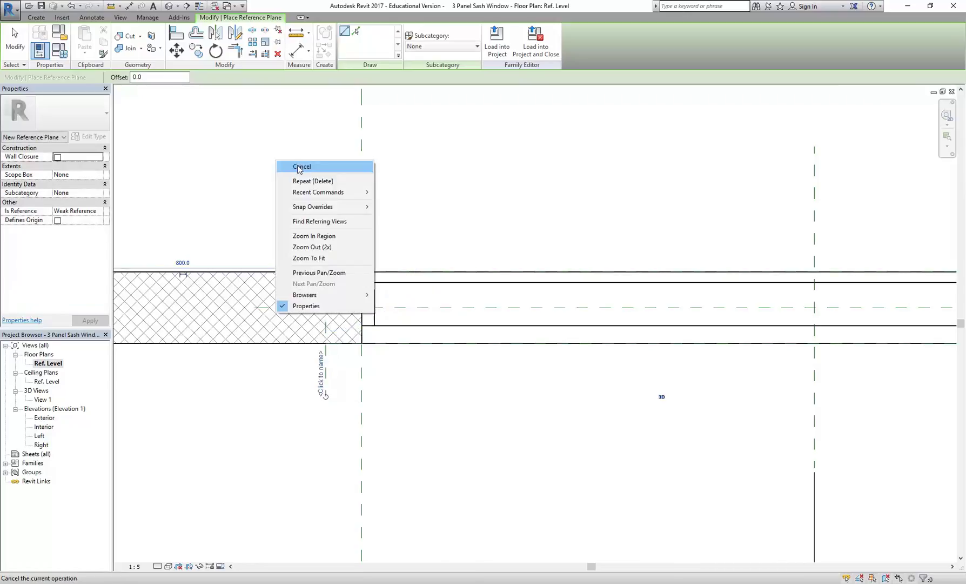
{"action": "right_click", "coordinate": [302, 170]}
{"action": "left_click", "coordinate": [335, 175]}
{"action": "scroll", "coordinate": [437, 233], "scroll_direction": "down", "scroll_amount": 8}
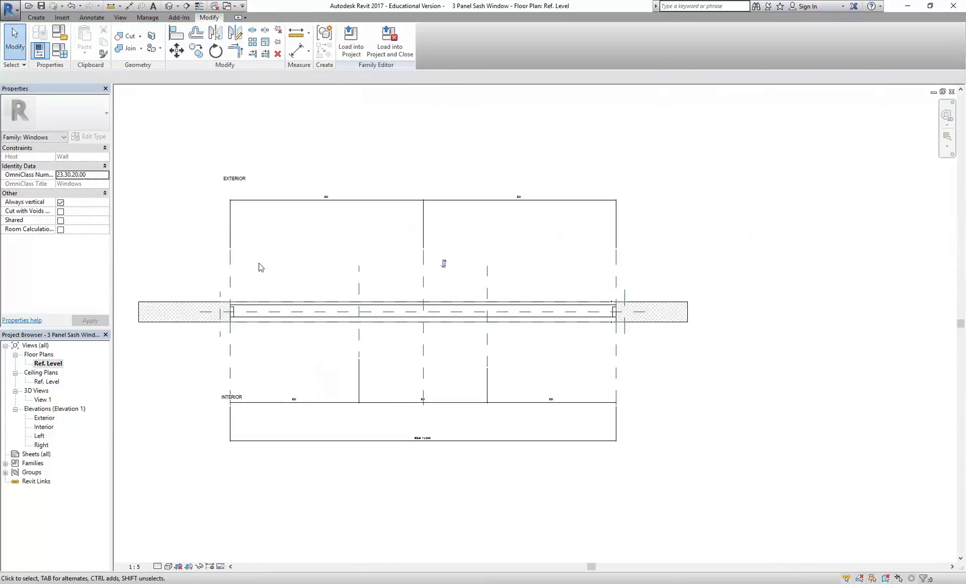
{"action": "scroll", "coordinate": [332, 242], "scroll_direction": "up", "scroll_amount": 1}
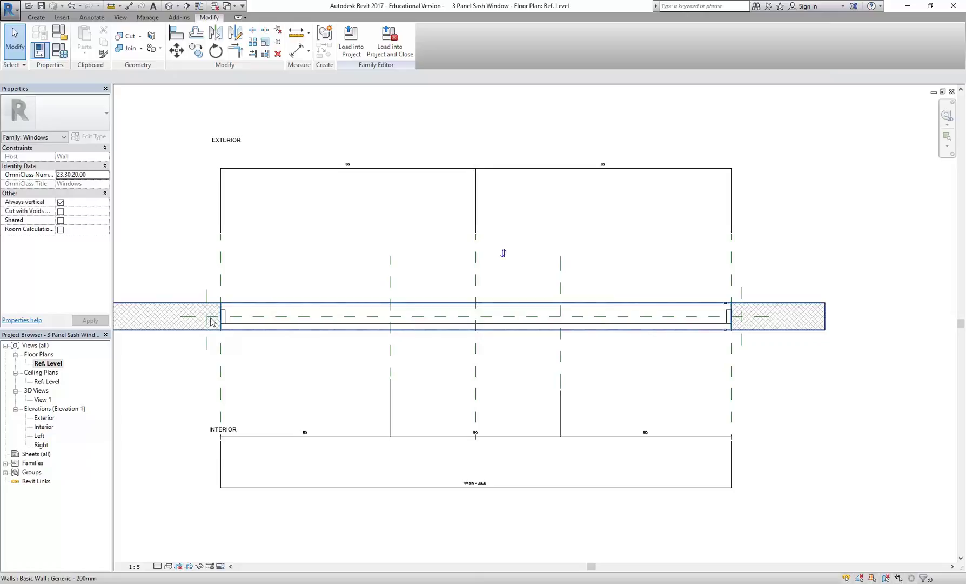
{"action": "scroll", "coordinate": [211, 322], "scroll_direction": "up", "scroll_amount": 6}
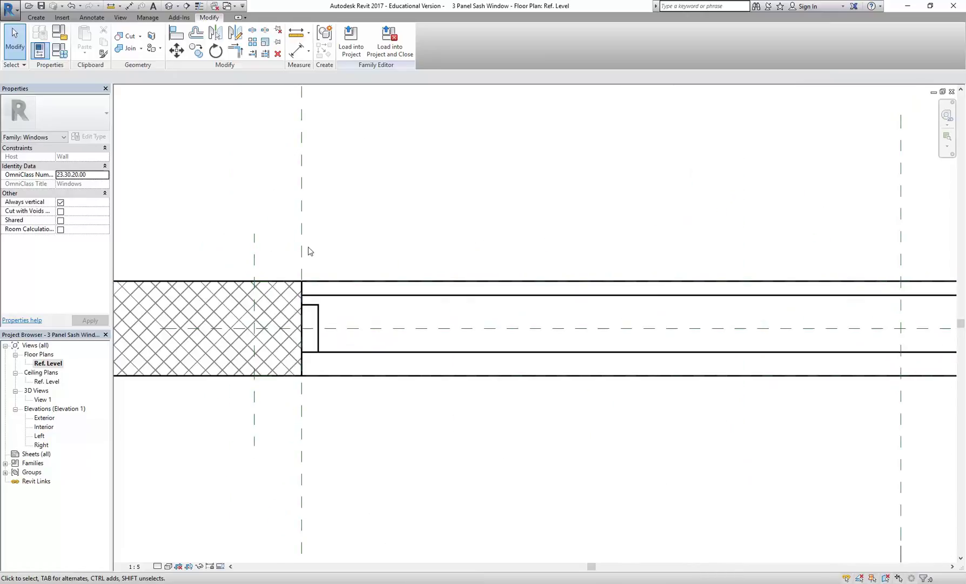
{"action": "scroll", "coordinate": [330, 248], "scroll_direction": "down", "scroll_amount": 1}
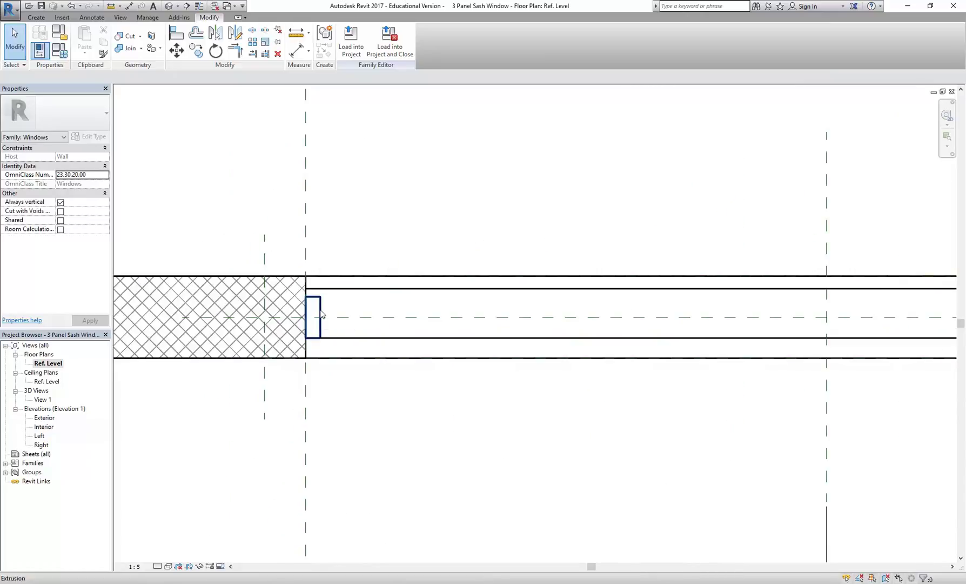
{"action": "scroll", "coordinate": [348, 258], "scroll_direction": "down", "scroll_amount": 2}
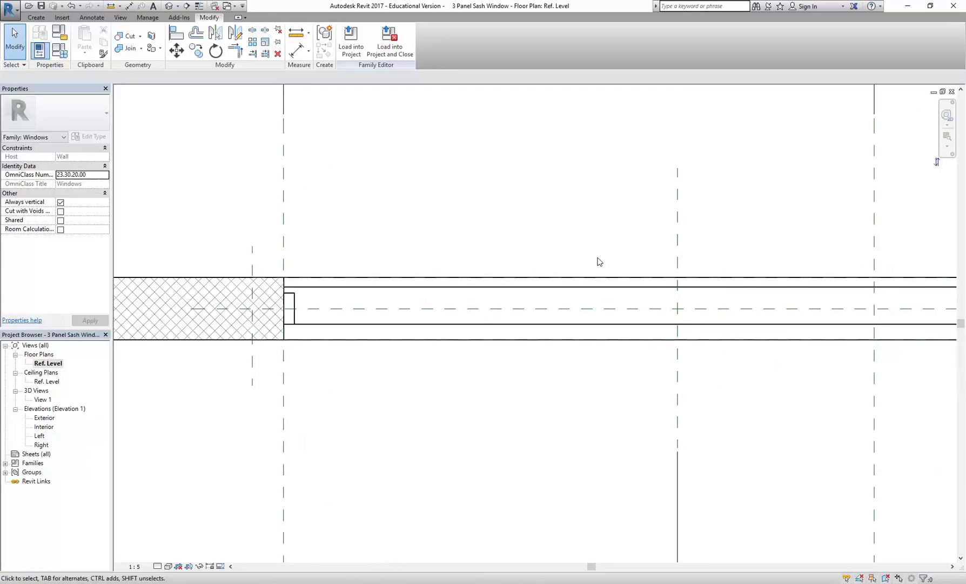
{"action": "key", "text": "alt+Tab"}
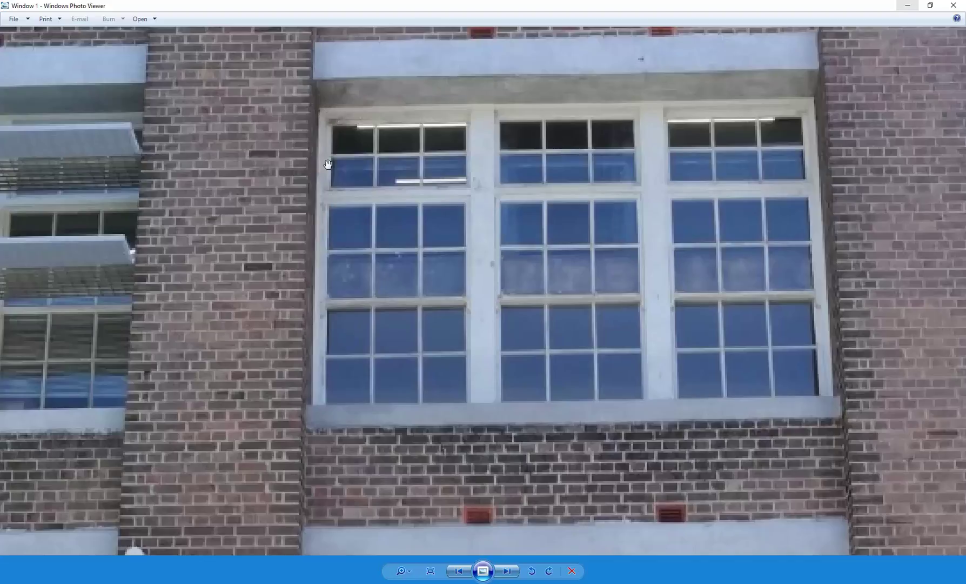
{"action": "left_click", "coordinate": [906, 6]}
{"action": "middle_click_drag", "start_coordinate": [324, 217], "coordinate": [374, 216]}
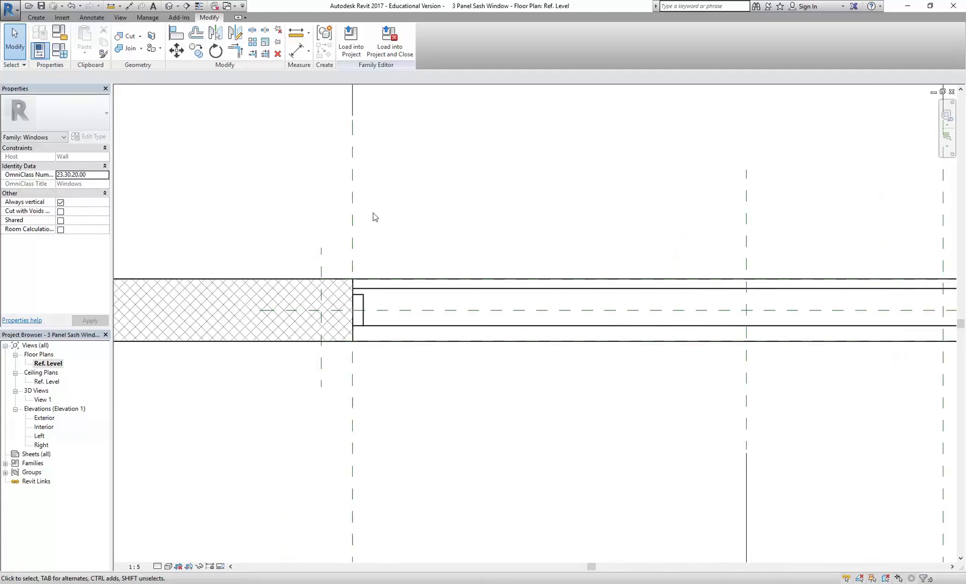
{"action": "right_click", "coordinate": [216, 186]}
{"action": "left_click", "coordinate": [289, 199]}
{"action": "scroll", "coordinate": [287, 248], "scroll_direction": "up", "scroll_amount": 1}
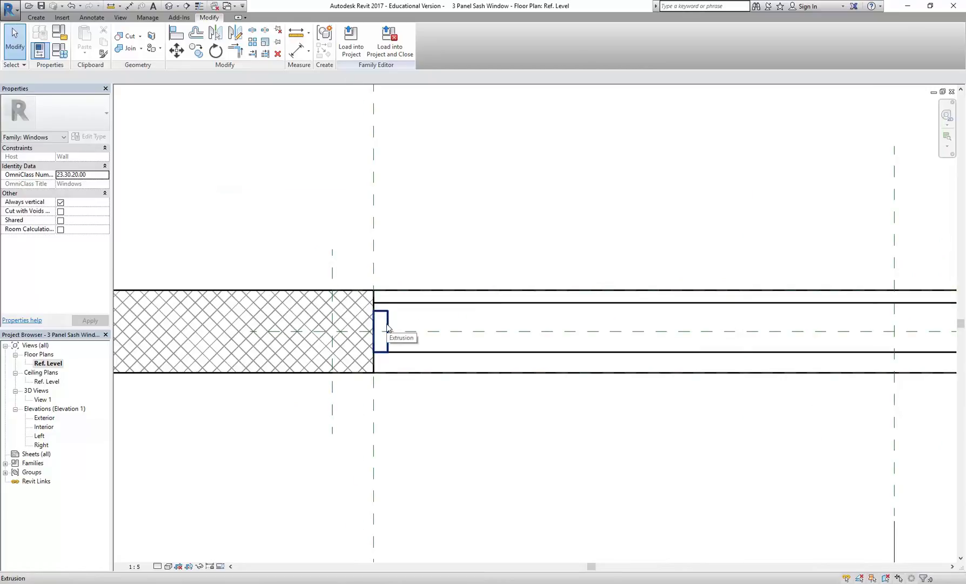
{"action": "scroll", "coordinate": [387, 328], "scroll_direction": "up", "scroll_amount": 2}
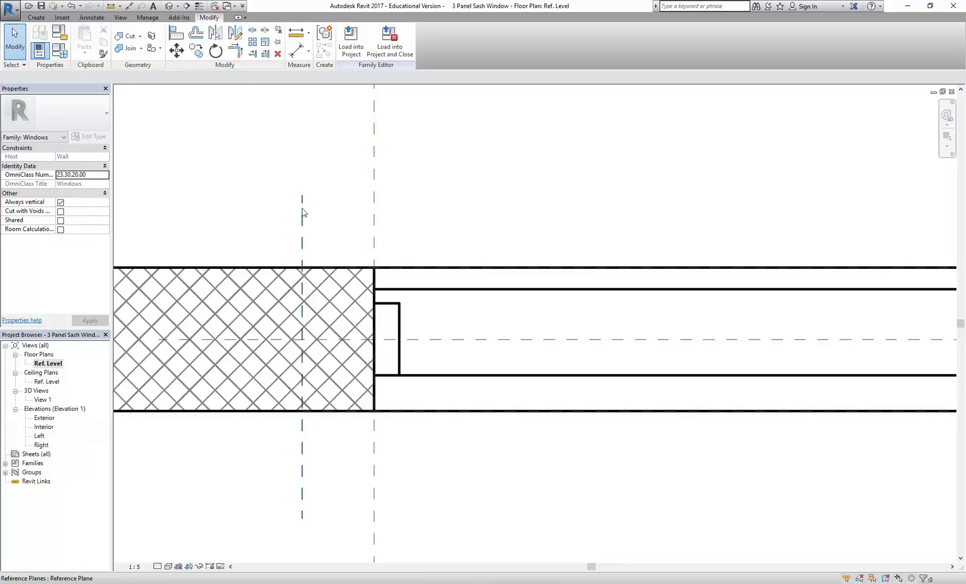
- Dimension the left reference plane from the frame's inner edge and change 135 to 60
{"action": "left_click", "coordinate": [298, 52]}
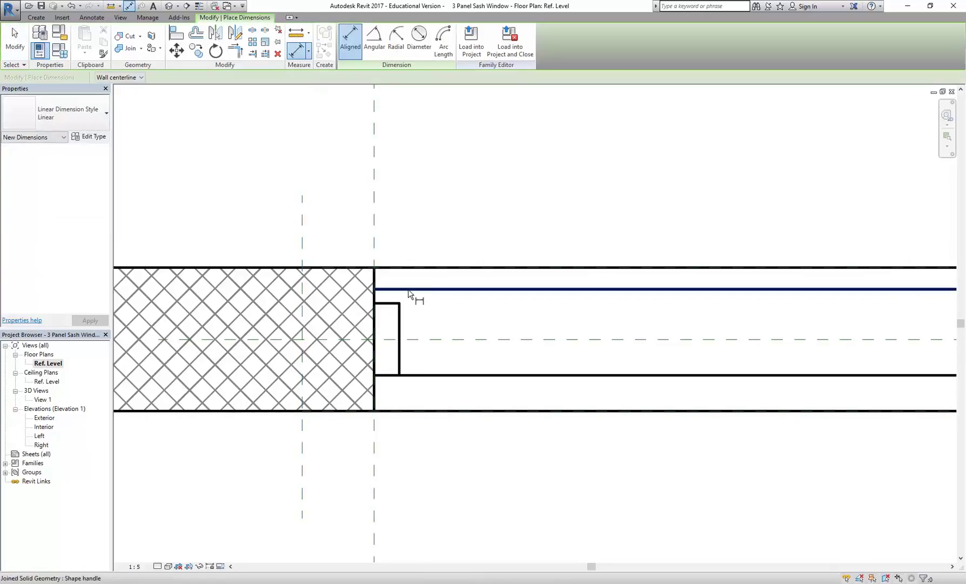
{"action": "left_click", "coordinate": [400, 327]}
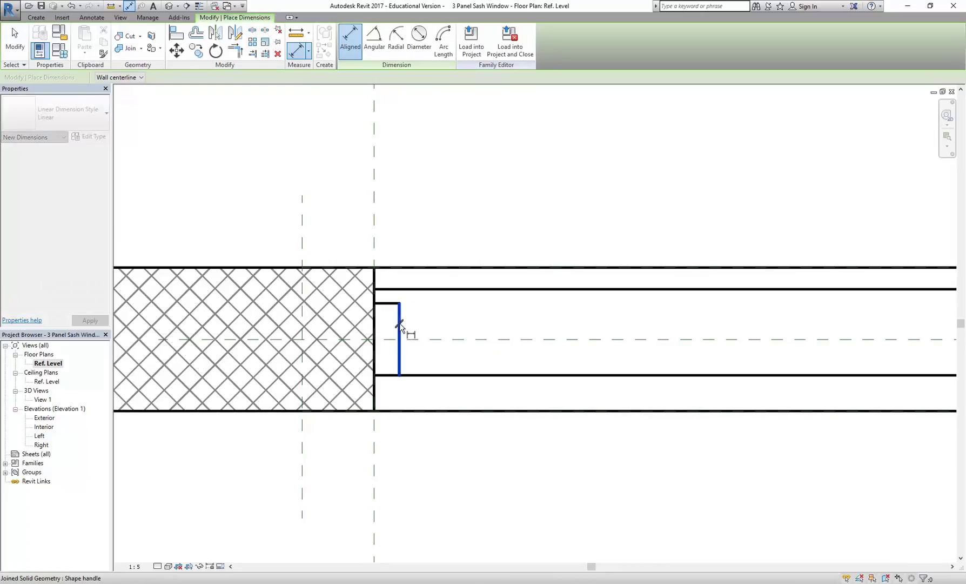
{"action": "left_click", "coordinate": [303, 226]}
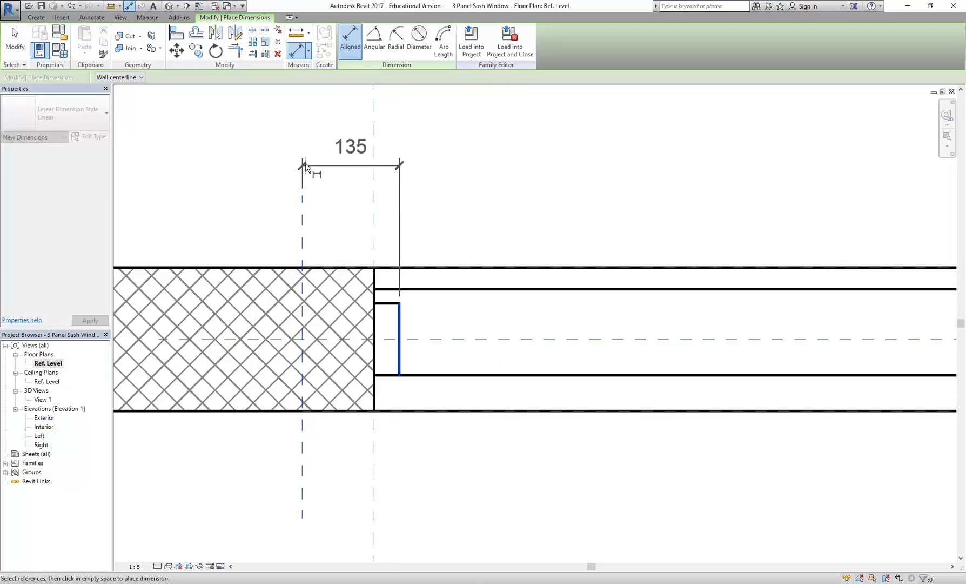
{"action": "left_click", "coordinate": [305, 153]}
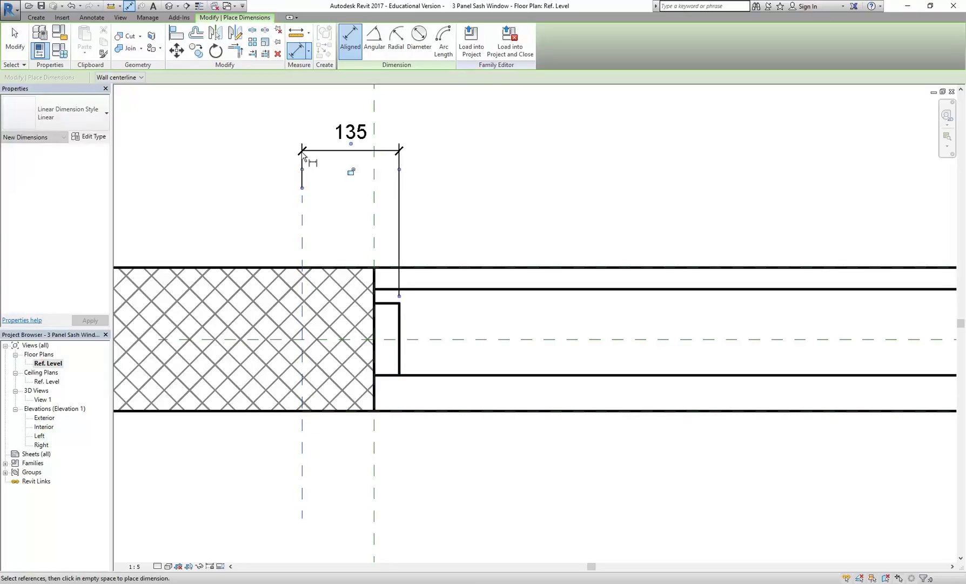
{"action": "right_click", "coordinate": [234, 138]}
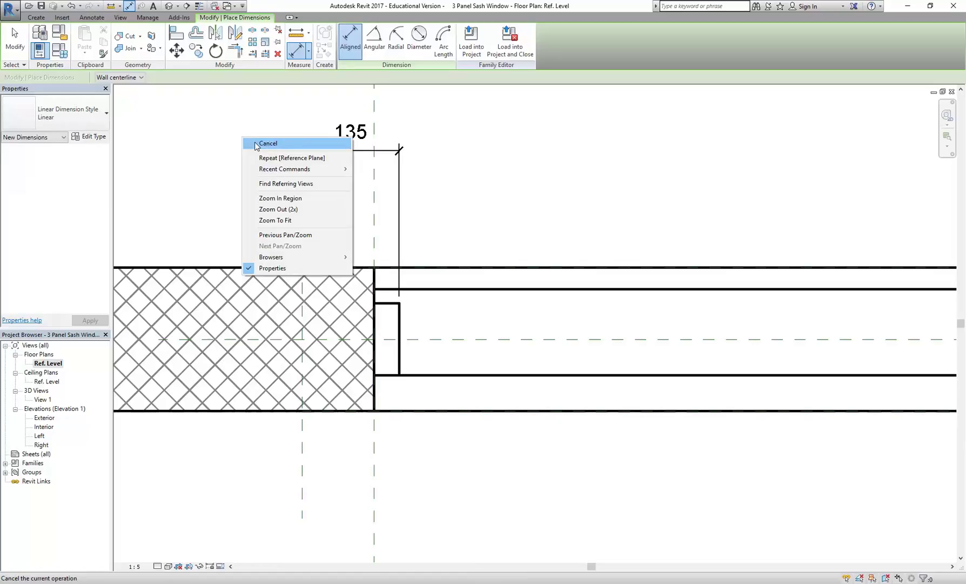
{"action": "left_click", "coordinate": [252, 142]}
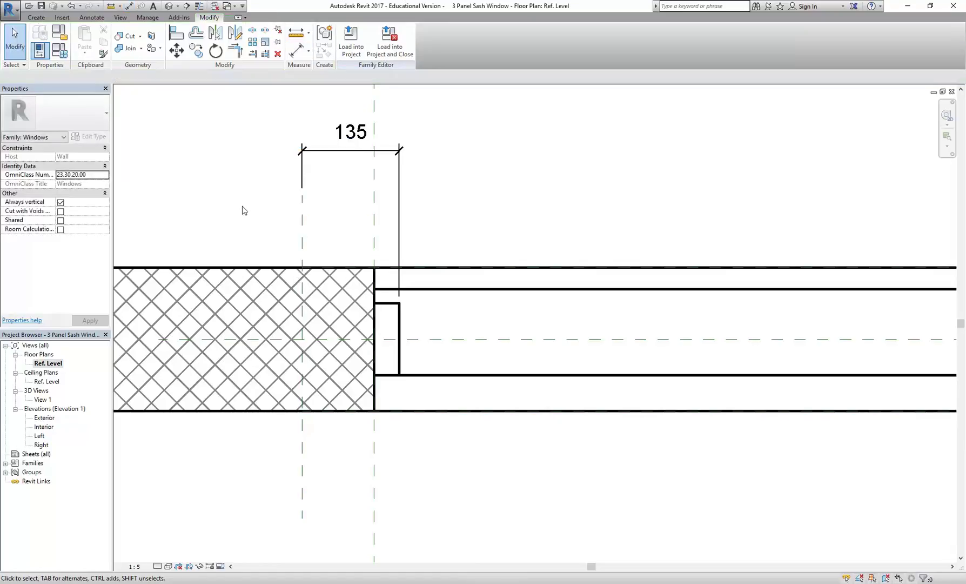
{"action": "left_click", "coordinate": [307, 229]}
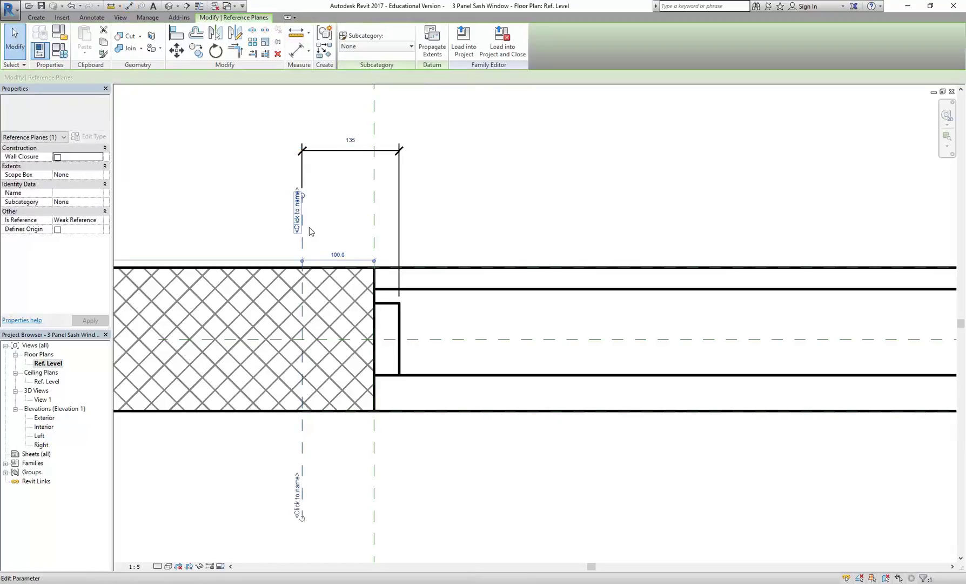
{"action": "left_click", "coordinate": [351, 139]}
{"action": "type", "text": "6"}
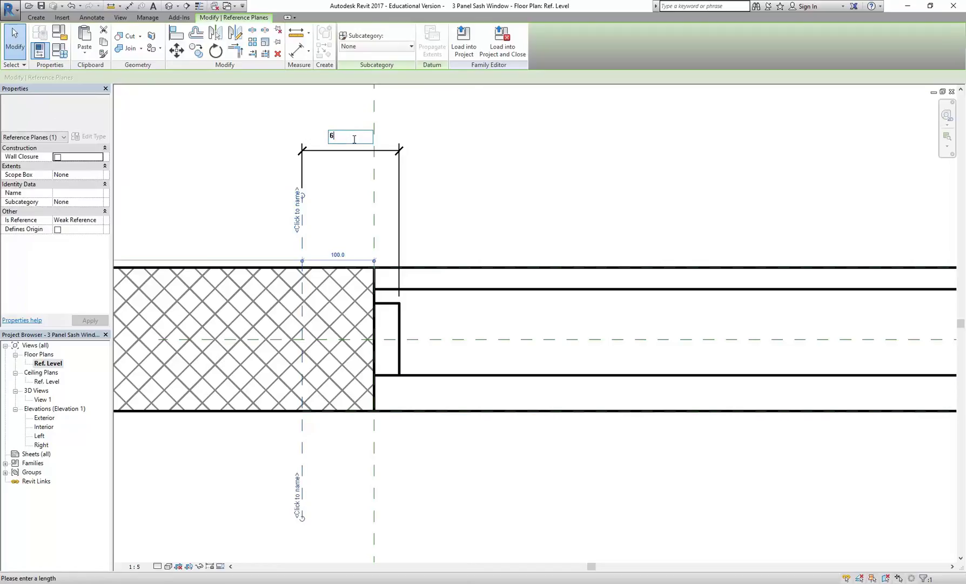
{"action": "type", "text": "0"}
{"action": "key", "text": "Return"}
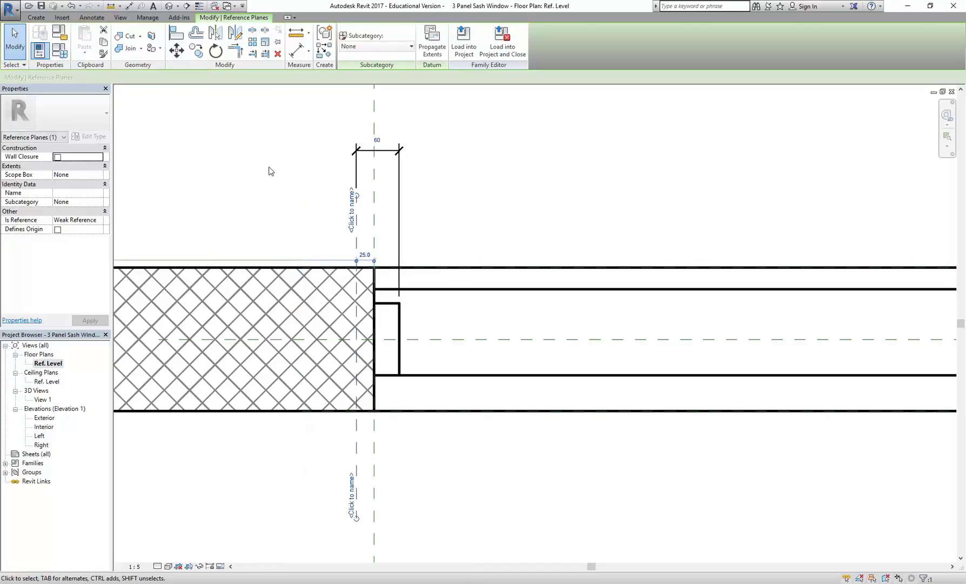
{"action": "key", "text": "Escape"}
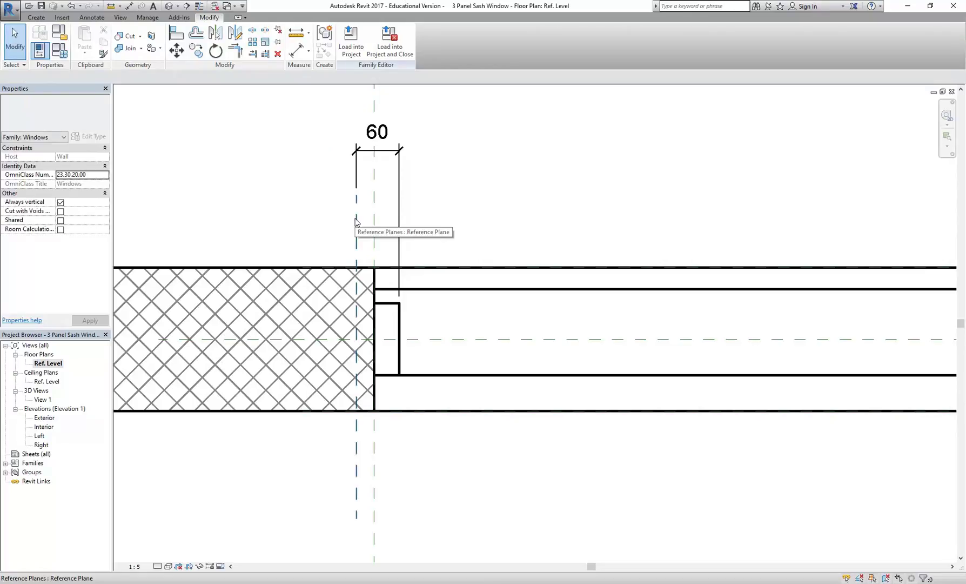
- Dimension the right reference plane from the inner frame line and change 116 to 60
{"action": "scroll", "coordinate": [322, 235], "scroll_direction": "down", "scroll_amount": 5}
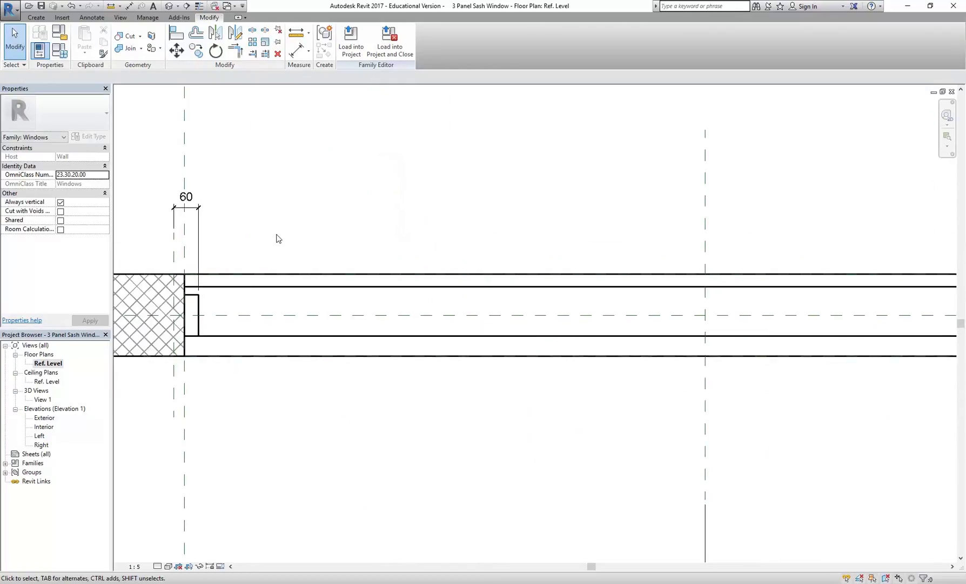
{"action": "middle_click_drag", "start_coordinate": [278, 239], "coordinate": [155, 221]}
{"action": "scroll", "coordinate": [662, 254], "scroll_direction": "up", "scroll_amount": 5}
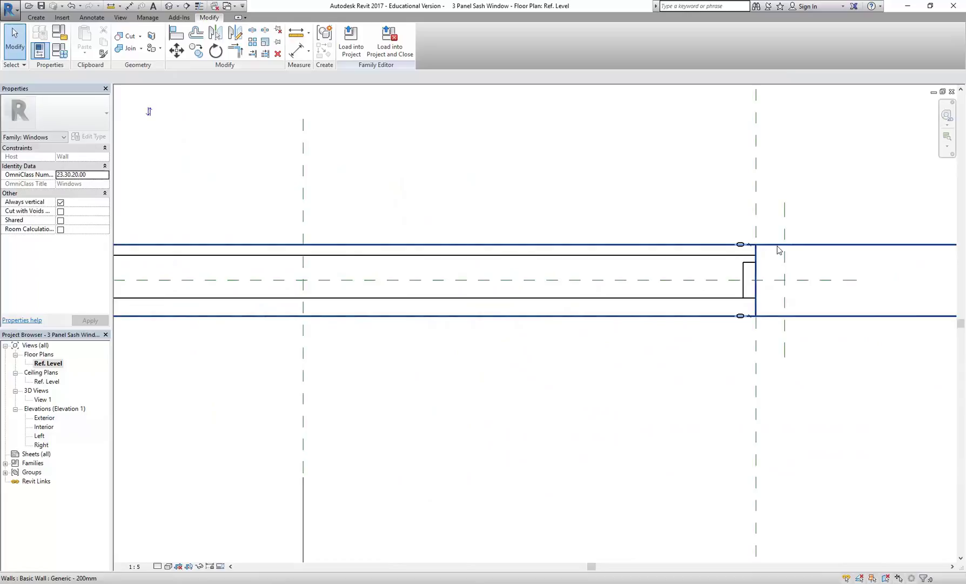
{"action": "left_click", "coordinate": [296, 49]}
{"action": "middle_click_drag", "start_coordinate": [571, 188], "coordinate": [509, 179]}
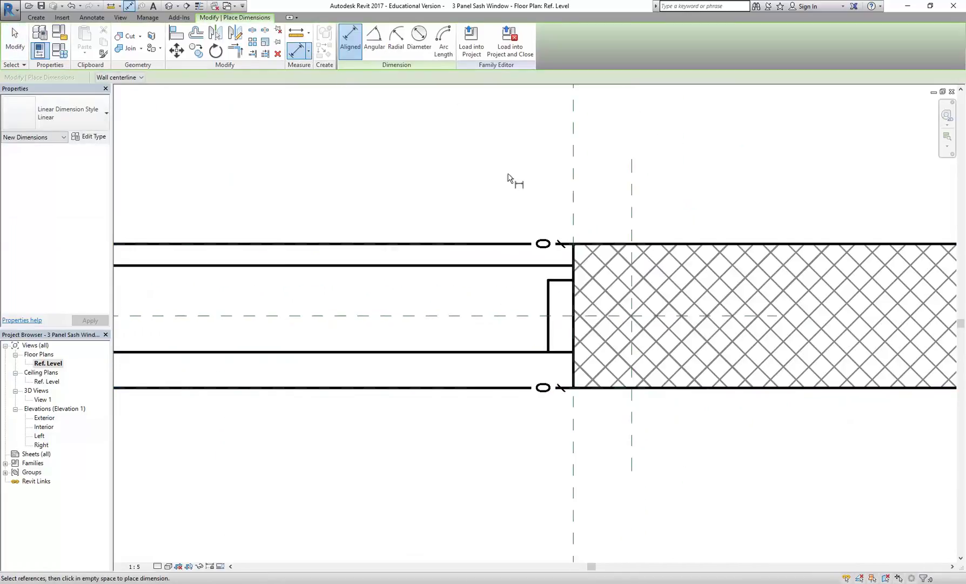
{"action": "left_click", "coordinate": [548, 300]}
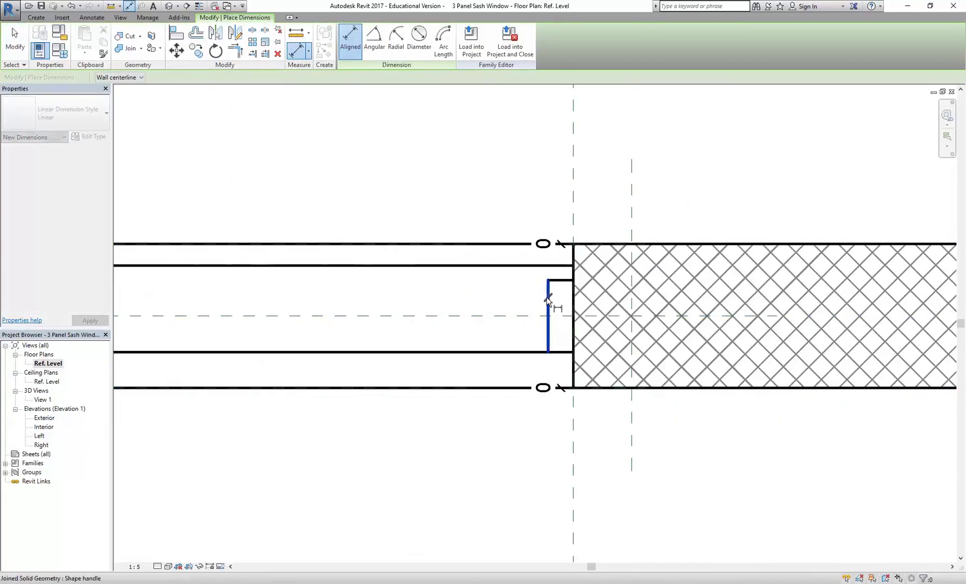
{"action": "left_click", "coordinate": [632, 206]}
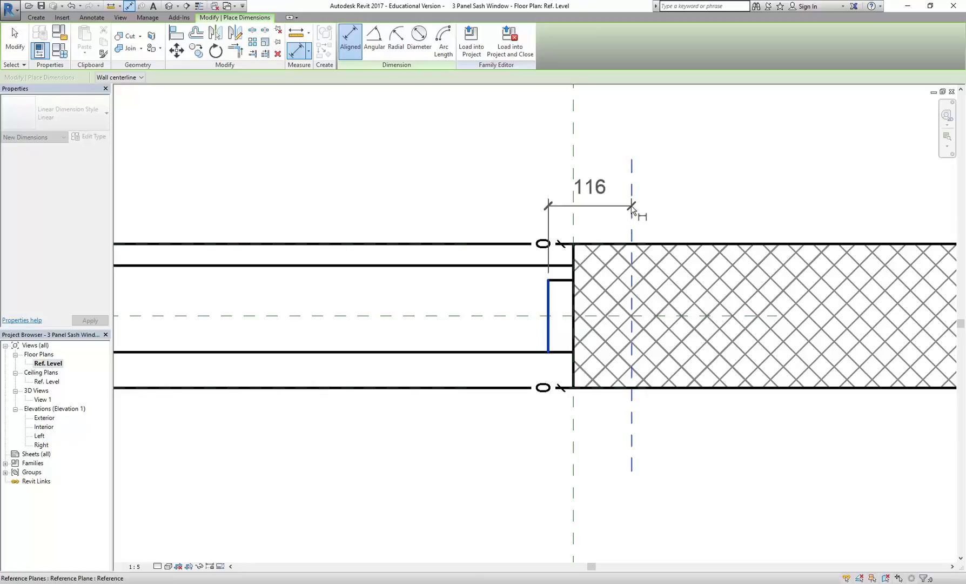
{"action": "left_click", "coordinate": [486, 141]}
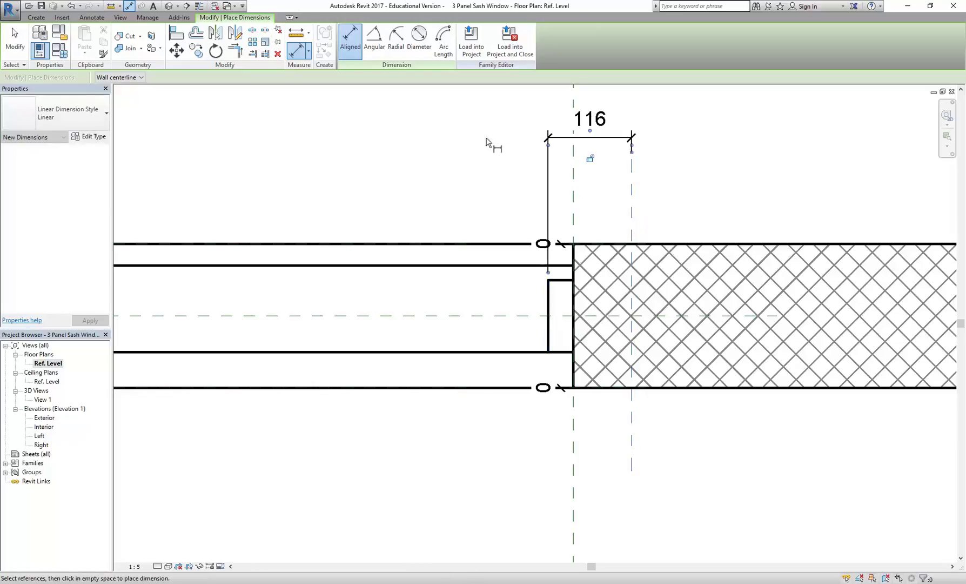
{"action": "right_click", "coordinate": [416, 141]}
{"action": "right_click", "coordinate": [432, 147]}
{"action": "left_click", "coordinate": [460, 156]}
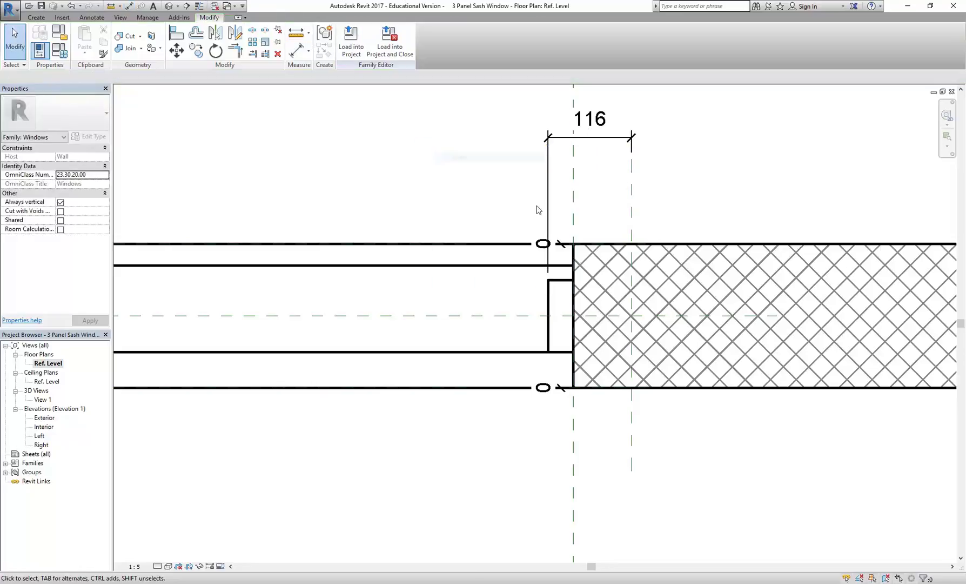
{"action": "left_click", "coordinate": [635, 215]}
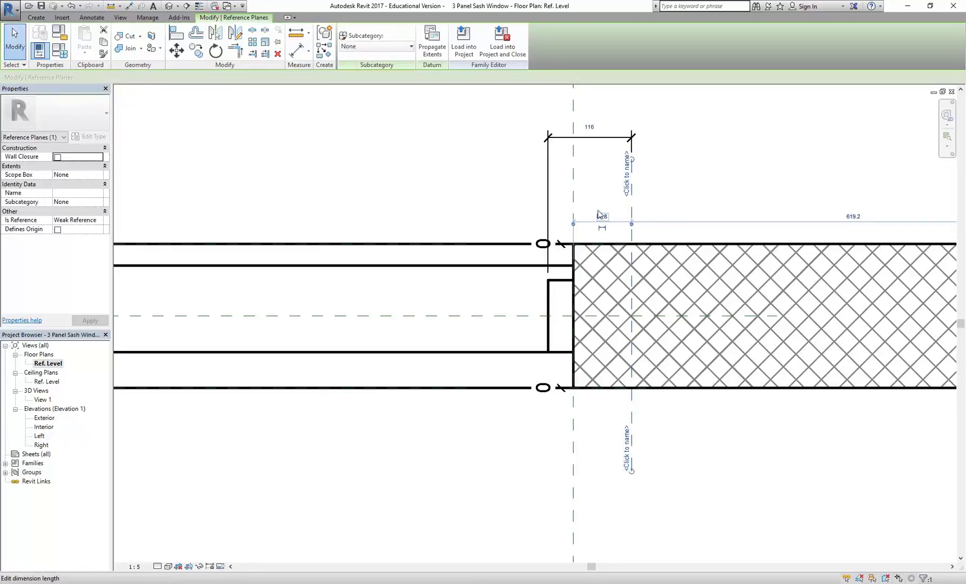
{"action": "left_click", "coordinate": [590, 128]}
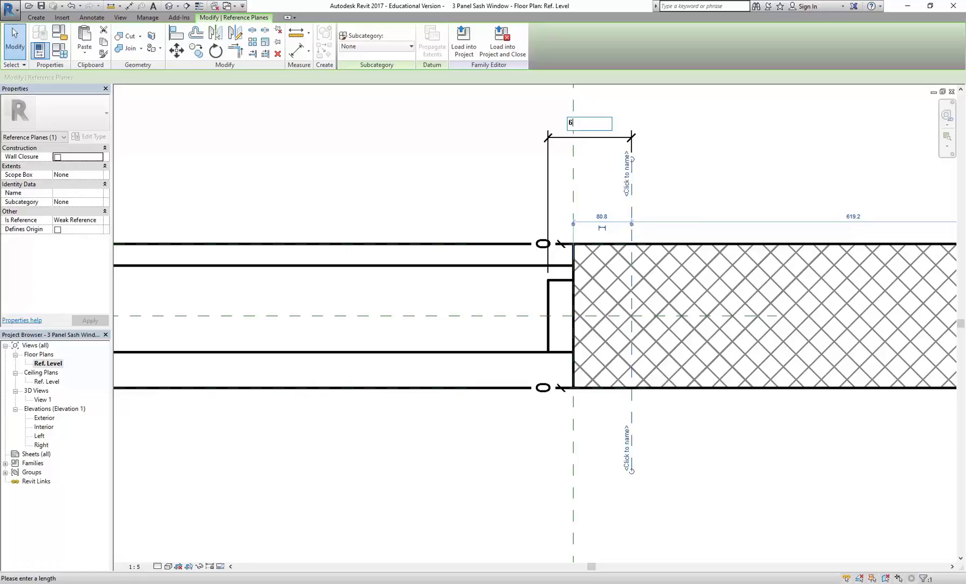
{"action": "key", "text": "Return"}
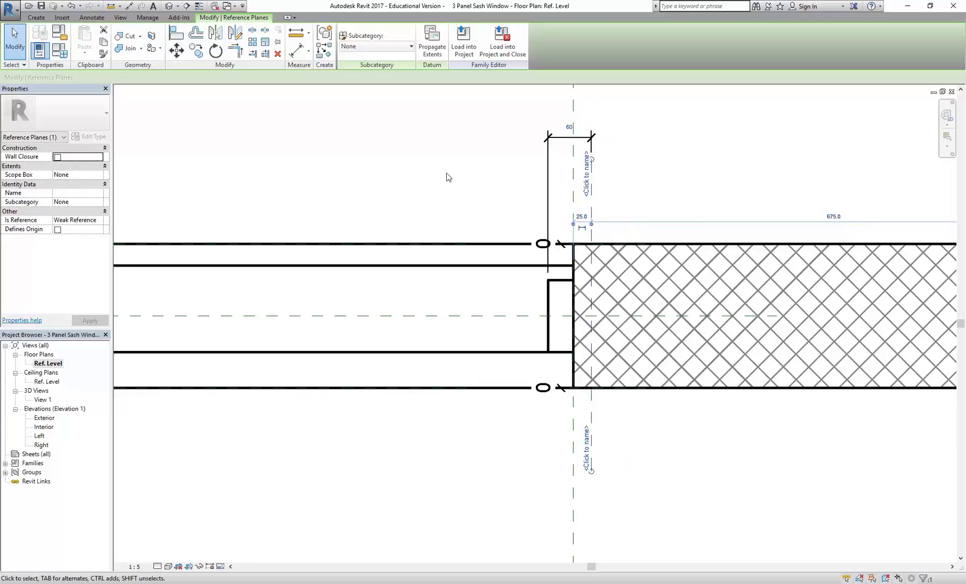
{"action": "left_click", "coordinate": [448, 177]}
{"action": "scroll", "coordinate": [448, 177], "scroll_direction": "down", "scroll_amount": 4}
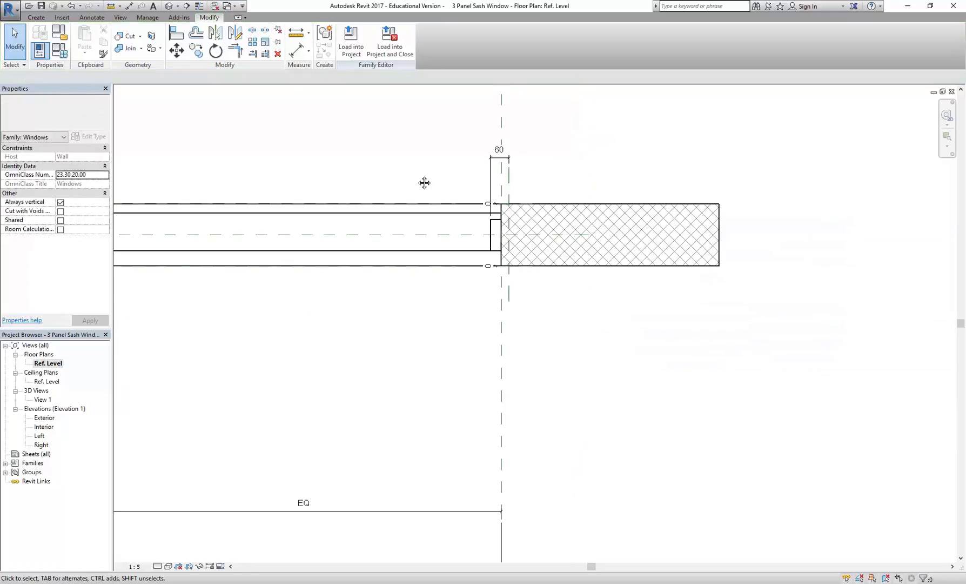
{"action": "middle_click_drag", "start_coordinate": [426, 182], "coordinate": [707, 202]}
{"action": "scroll", "coordinate": [605, 184], "scroll_direction": "down", "scroll_amount": 1}
{"action": "middle_click_drag", "start_coordinate": [605, 184], "coordinate": [703, 199]}
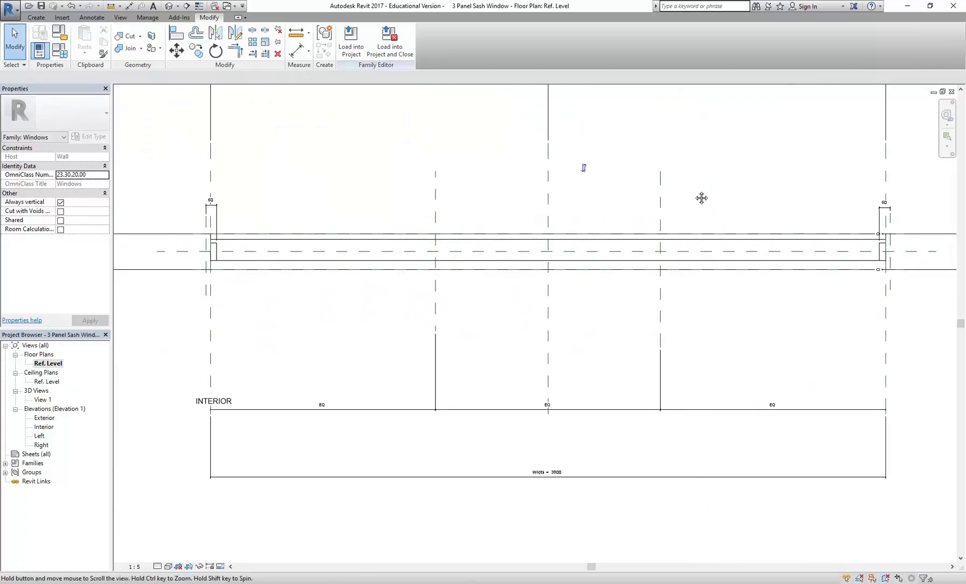
{"action": "scroll", "coordinate": [189, 248], "scroll_direction": "up", "scroll_amount": 5}
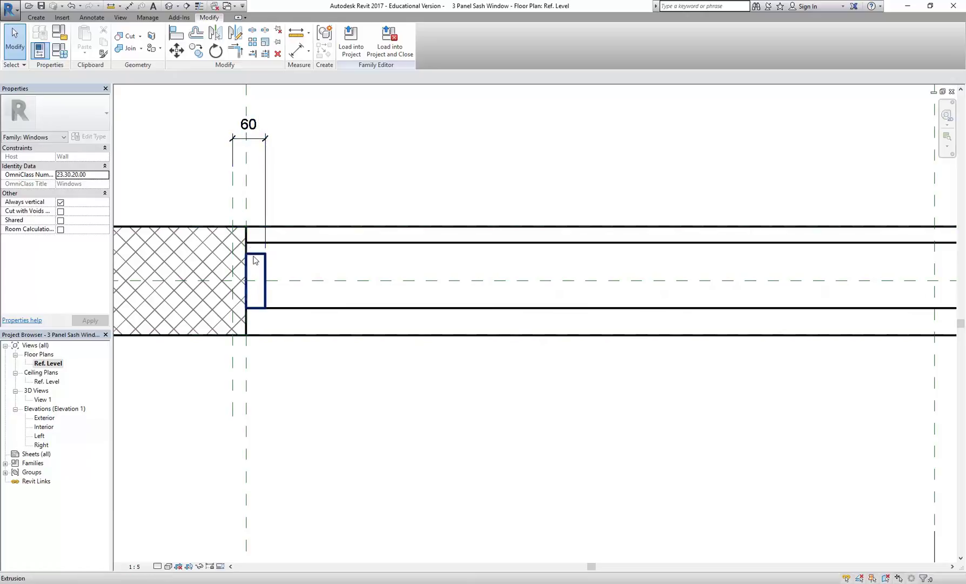
{"action": "left_click", "coordinate": [296, 31]}
{"action": "scroll", "coordinate": [231, 244], "scroll_direction": "up", "scroll_amount": 4}
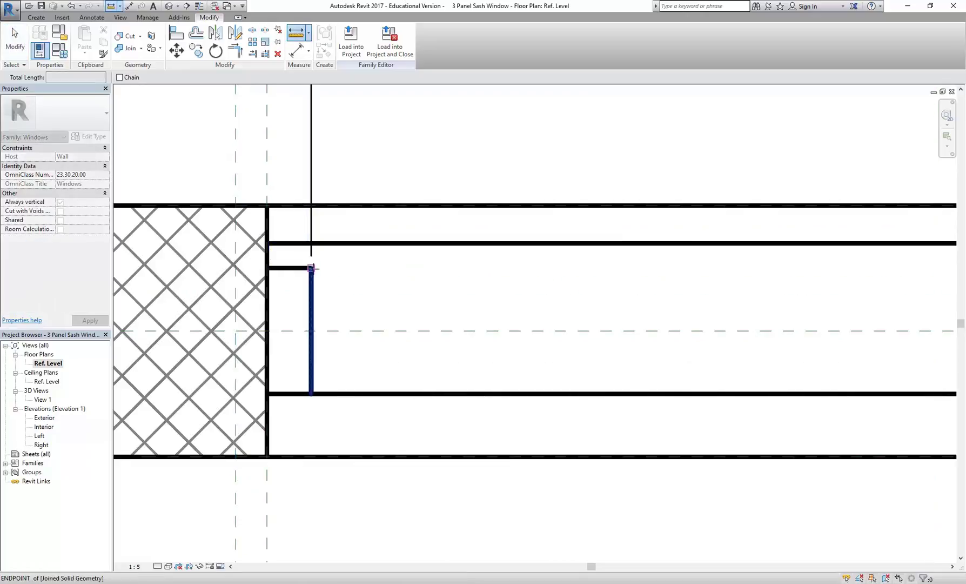
{"action": "left_click", "coordinate": [266, 267]}
{"action": "scroll", "coordinate": [266, 267], "scroll_direction": "down", "scroll_amount": 3}
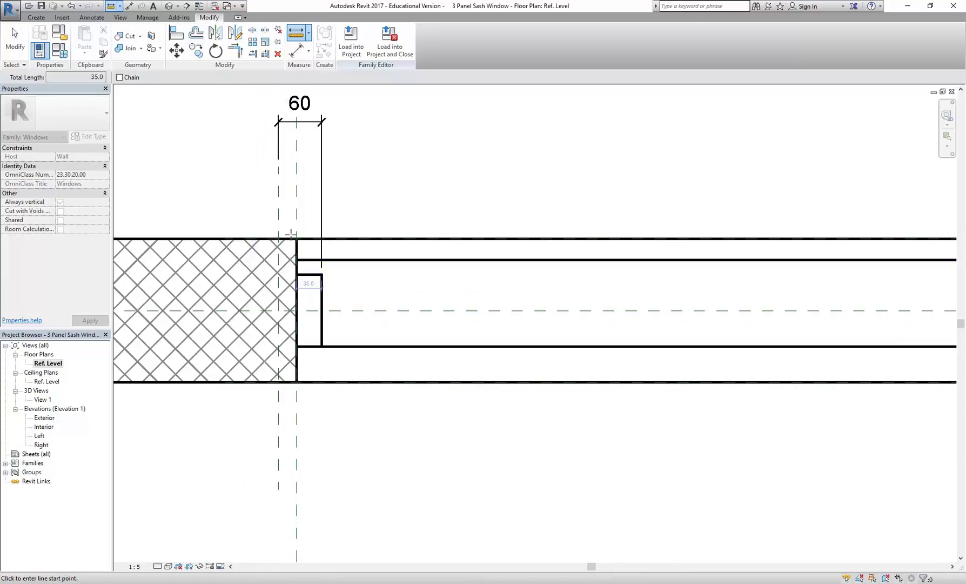
{"action": "right_click", "coordinate": [208, 138]}
{"action": "left_click", "coordinate": [227, 143]}
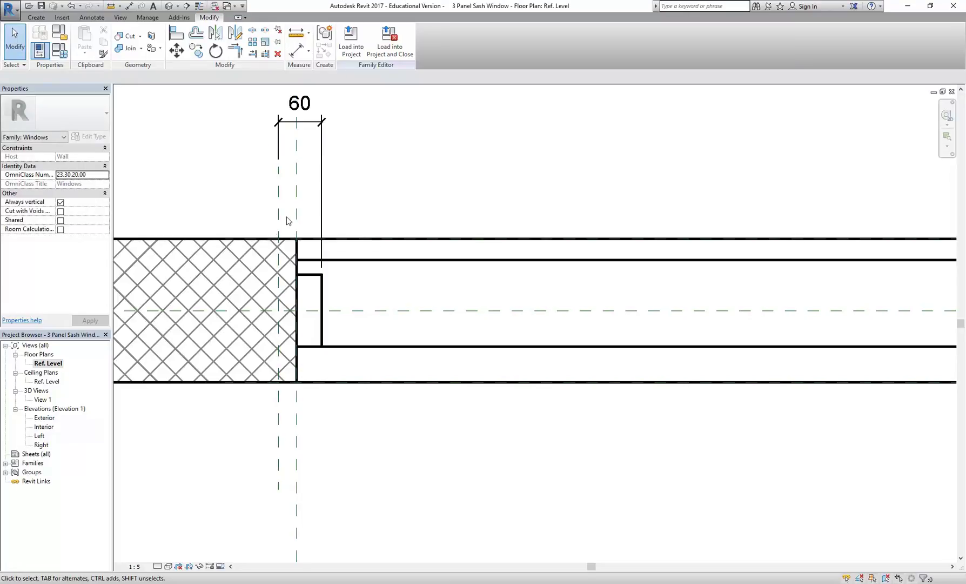
{"action": "left_click", "coordinate": [300, 92]}
{"action": "scroll", "coordinate": [529, 190], "scroll_direction": "down", "scroll_amount": 3}
{"action": "middle_click_drag", "start_coordinate": [530, 190], "coordinate": [291, 211]}
{"action": "scroll", "coordinate": [292, 211], "scroll_direction": "down", "scroll_amount": 3}
{"action": "middle_click_drag", "start_coordinate": [349, 317], "coordinate": [337, 356]}
{"action": "scroll", "coordinate": [300, 350], "scroll_direction": "down", "scroll_amount": 2}
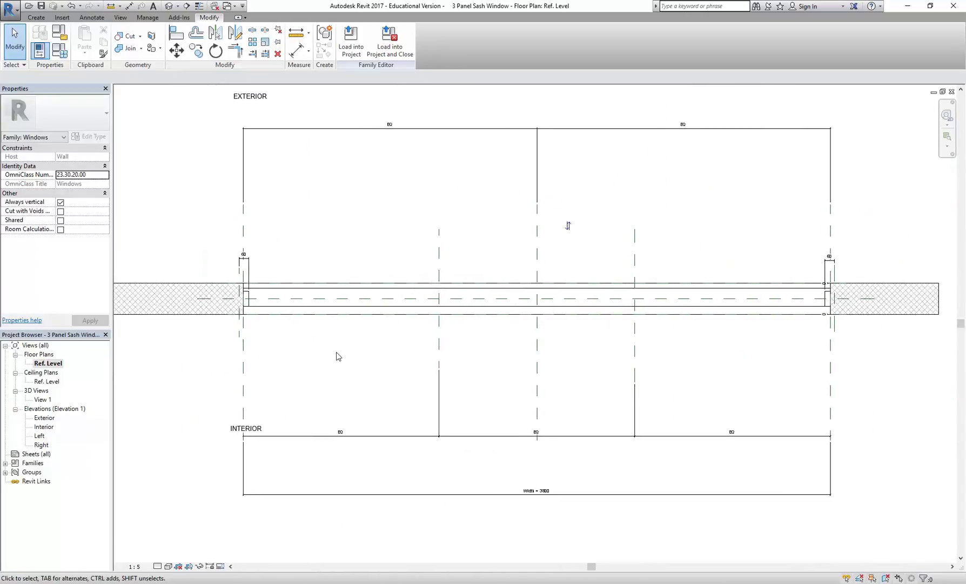
- Delete the interior EQ dimension string, keeping the 60 jamb offsets and Width = 3800
{"action": "left_click", "coordinate": [372, 439]}
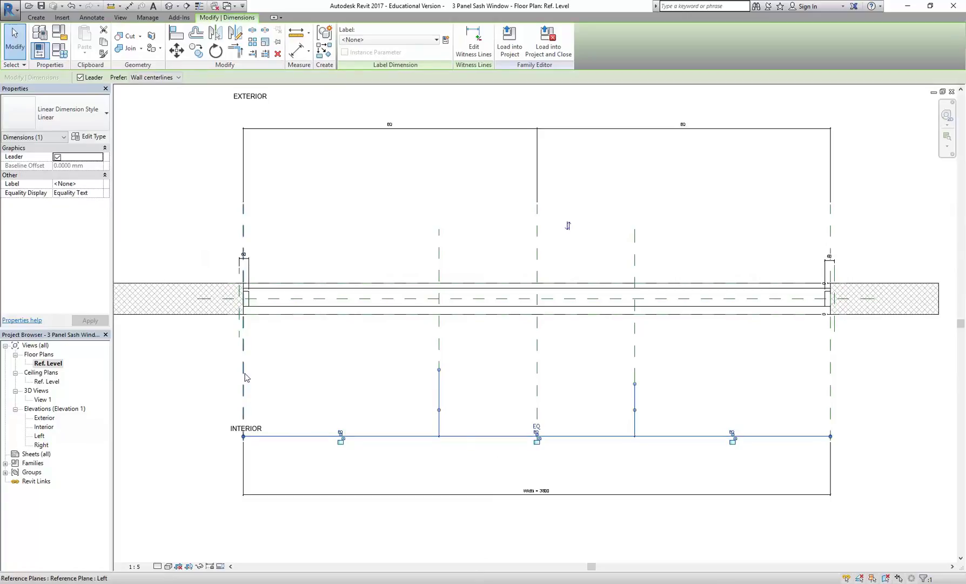
{"action": "scroll", "coordinate": [231, 371], "scroll_direction": "up", "scroll_amount": 2}
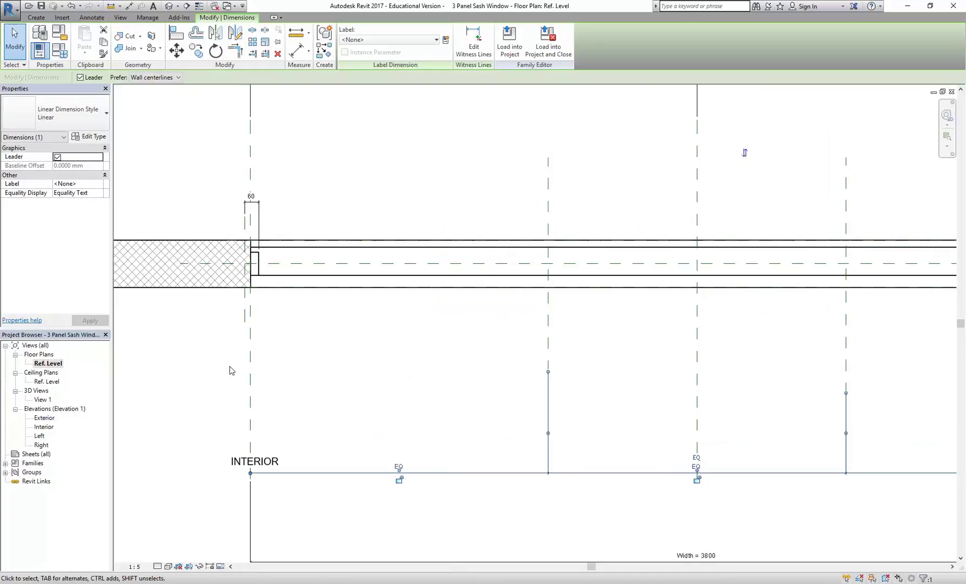
{"action": "scroll", "coordinate": [244, 376], "scroll_direction": "down", "scroll_amount": 3}
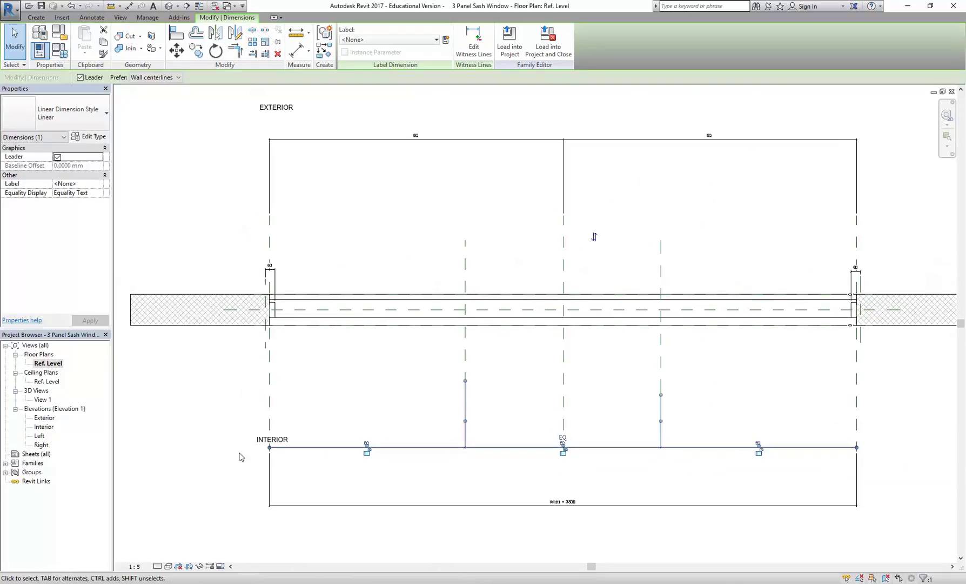
{"action": "left_click_drag", "start_coordinate": [269, 447], "coordinate": [222, 416]}
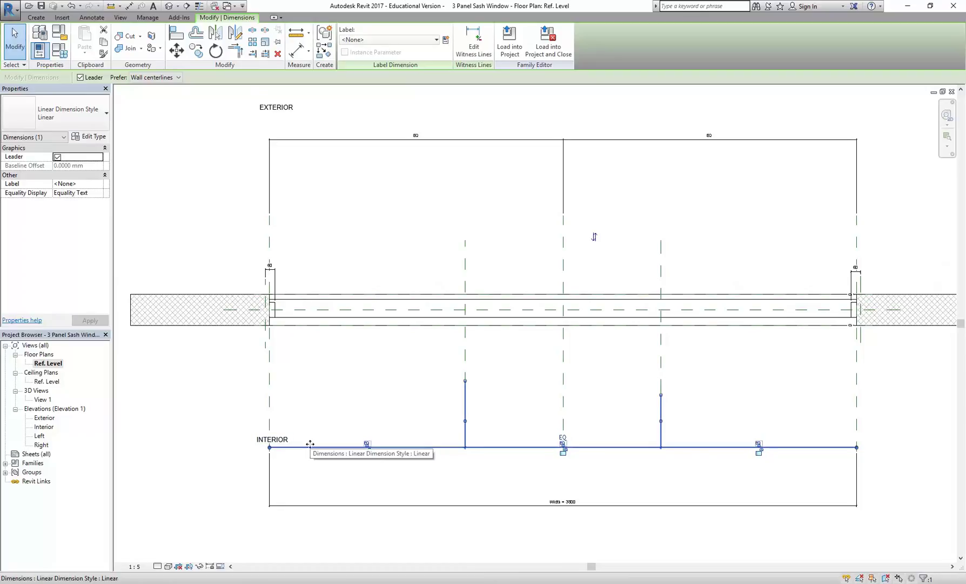
{"action": "key", "text": "Delete"}
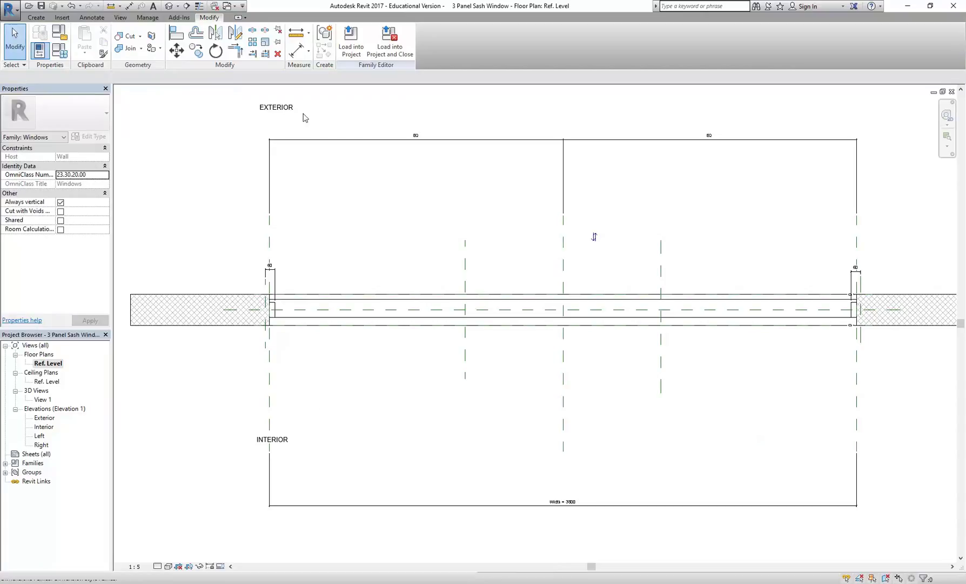
- Place an aligned dimension string across the window edges and both mullion reference planes
{"action": "left_click", "coordinate": [296, 50]}
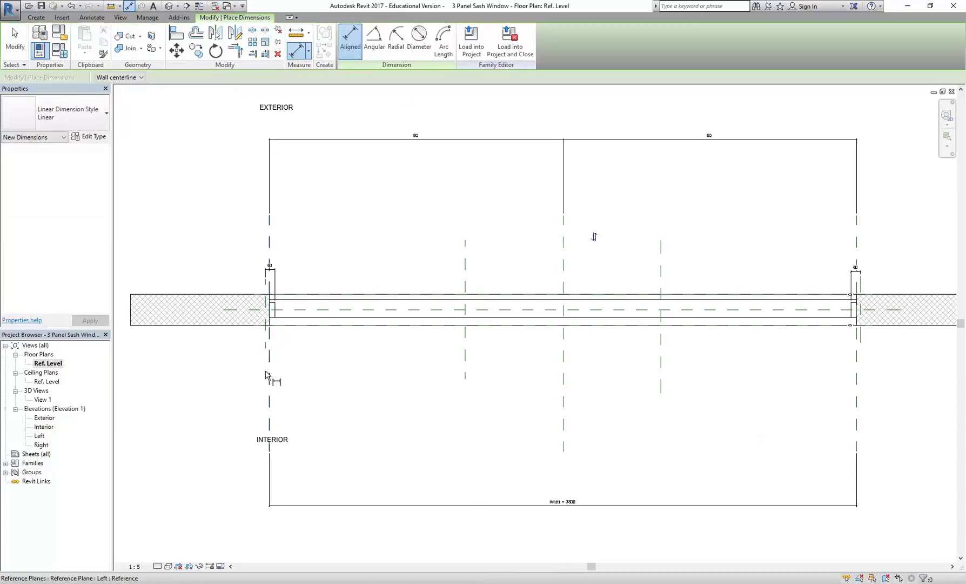
{"action": "middle_click_drag", "start_coordinate": [281, 364], "coordinate": [240, 372]}
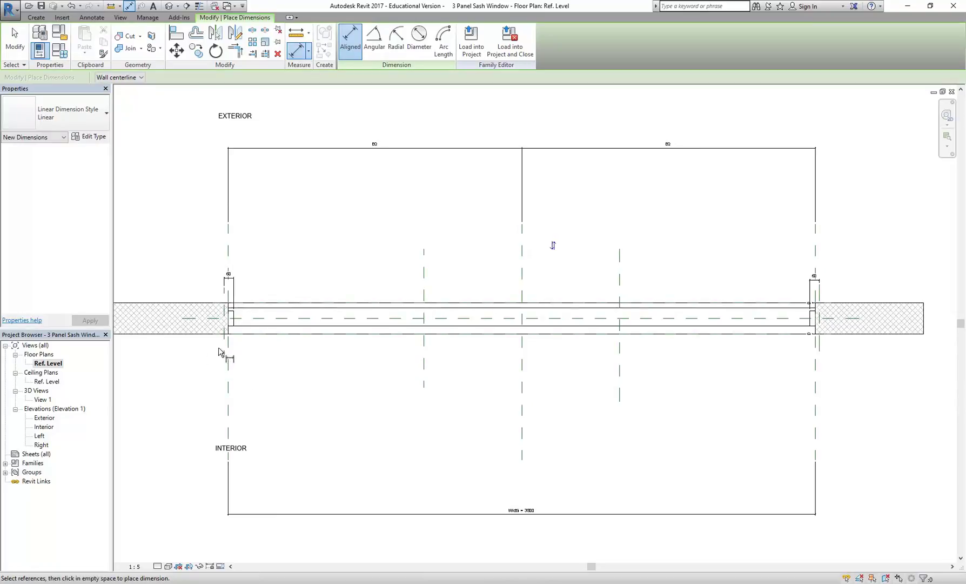
{"action": "scroll", "coordinate": [223, 354], "scroll_direction": "up", "scroll_amount": 5}
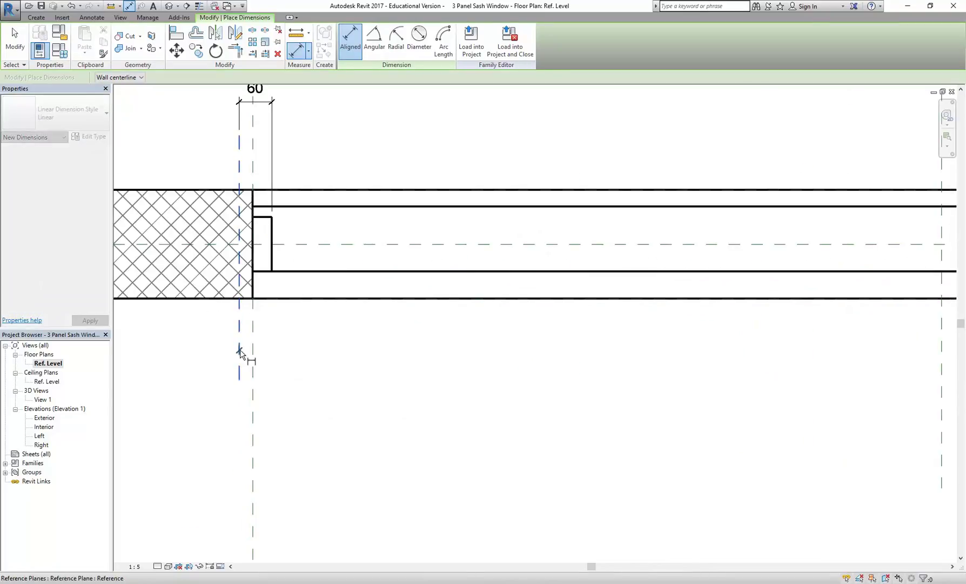
{"action": "scroll", "coordinate": [299, 359], "scroll_direction": "down", "scroll_amount": 6}
{"action": "middle_click_drag", "start_coordinate": [460, 381], "coordinate": [375, 350]}
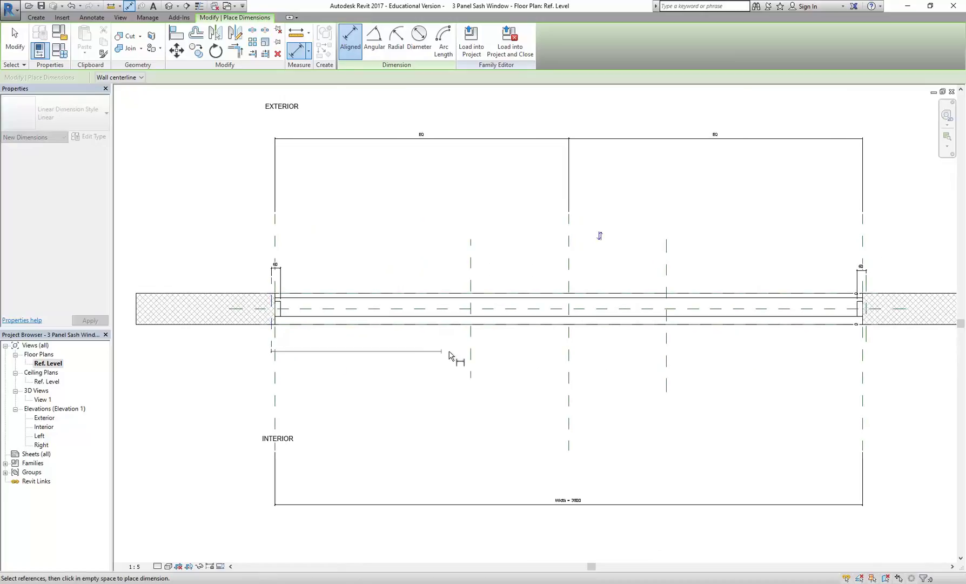
{"action": "left_click", "coordinate": [666, 361]}
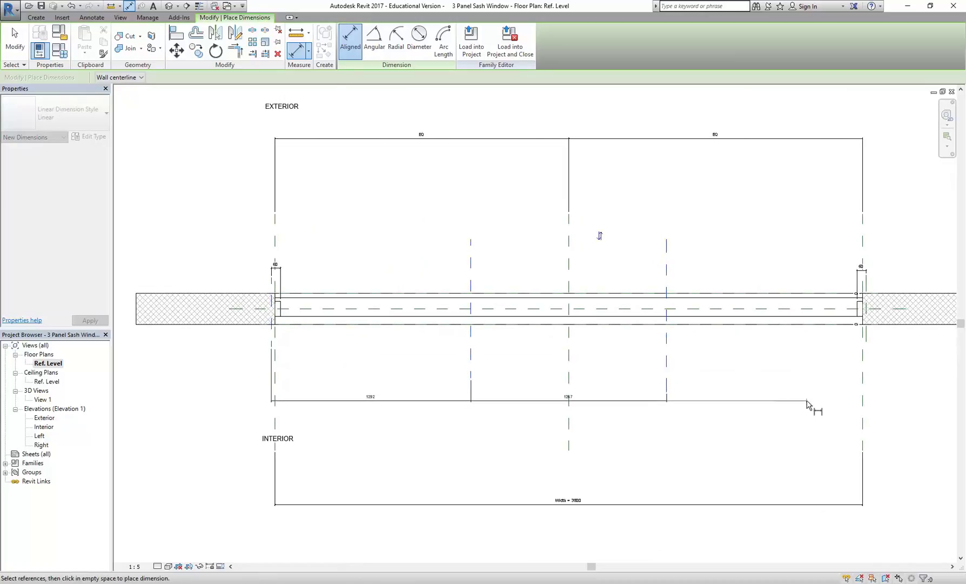
{"action": "scroll", "coordinate": [841, 347], "scroll_direction": "up", "scroll_amount": 5}
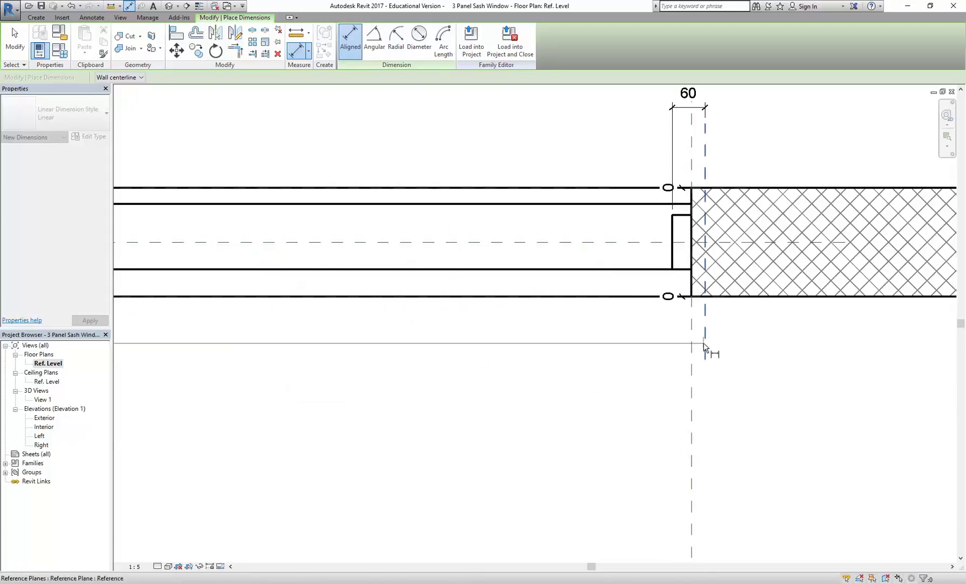
{"action": "scroll", "coordinate": [505, 392], "scroll_direction": "down", "scroll_amount": 6}
{"action": "middle_click_drag", "start_coordinate": [505, 391], "coordinate": [323, 370]}
{"action": "scroll", "coordinate": [324, 371], "scroll_direction": "up", "scroll_amount": 3}
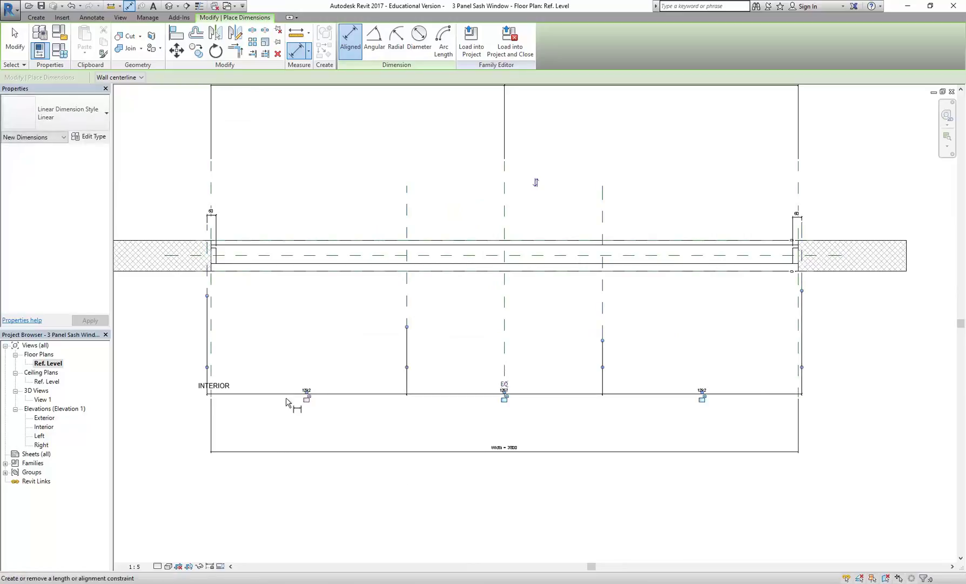
{"action": "scroll", "coordinate": [287, 396], "scroll_direction": "up", "scroll_amount": 5}
{"action": "scroll", "coordinate": [367, 378], "scroll_direction": "down", "scroll_amount": 3}
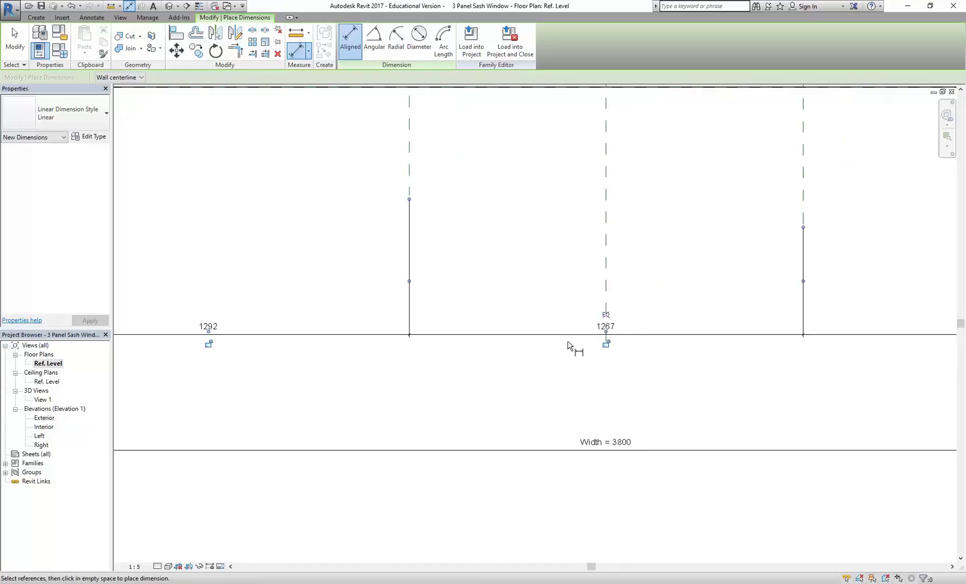
{"action": "scroll", "coordinate": [505, 358], "scroll_direction": "down", "scroll_amount": 3}
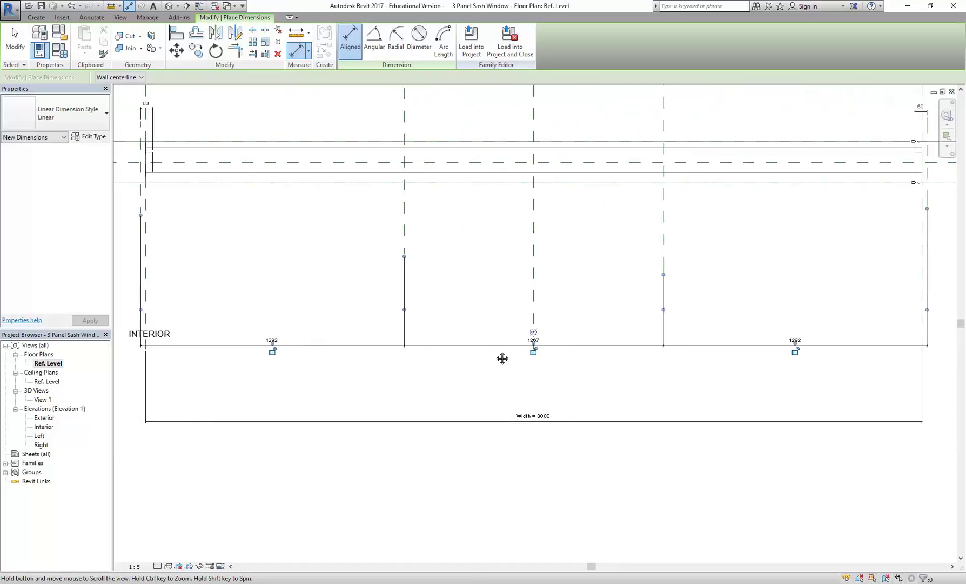
{"action": "scroll", "coordinate": [533, 345], "scroll_direction": "up", "scroll_amount": 2}
- Toggle EQ so the three panels are spaced equally, then end dimensioning
{"action": "left_click", "coordinate": [534, 329]}
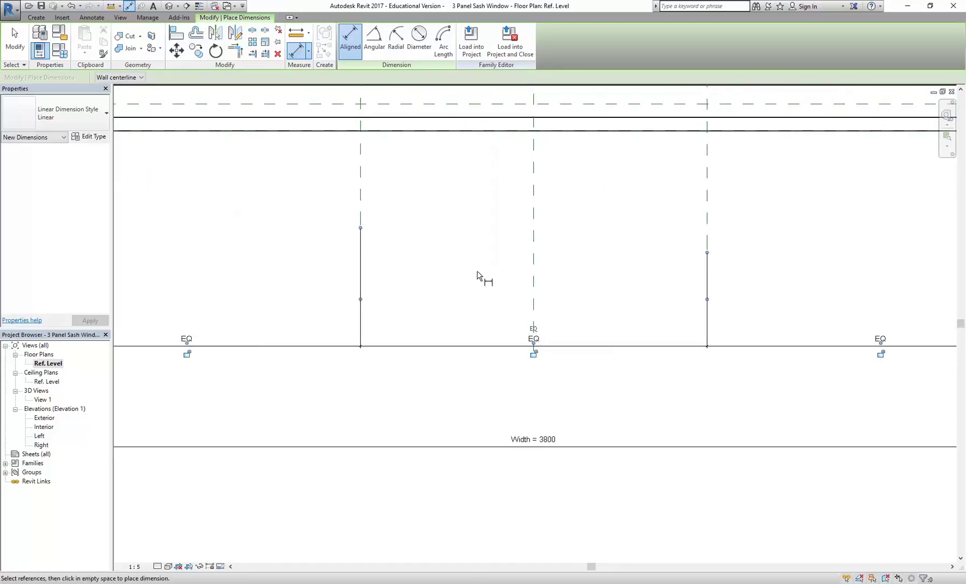
{"action": "scroll", "coordinate": [486, 303], "scroll_direction": "down", "scroll_amount": 3}
{"action": "right_click", "coordinate": [319, 202]}
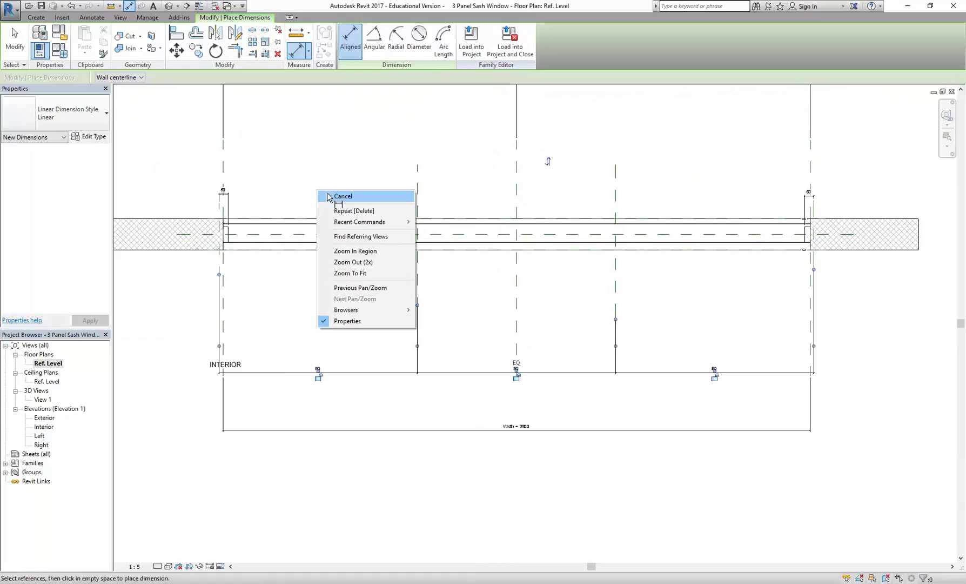
{"action": "left_click", "coordinate": [323, 197]}
{"action": "right_click", "coordinate": [335, 197]}
{"action": "left_click", "coordinate": [351, 201]}
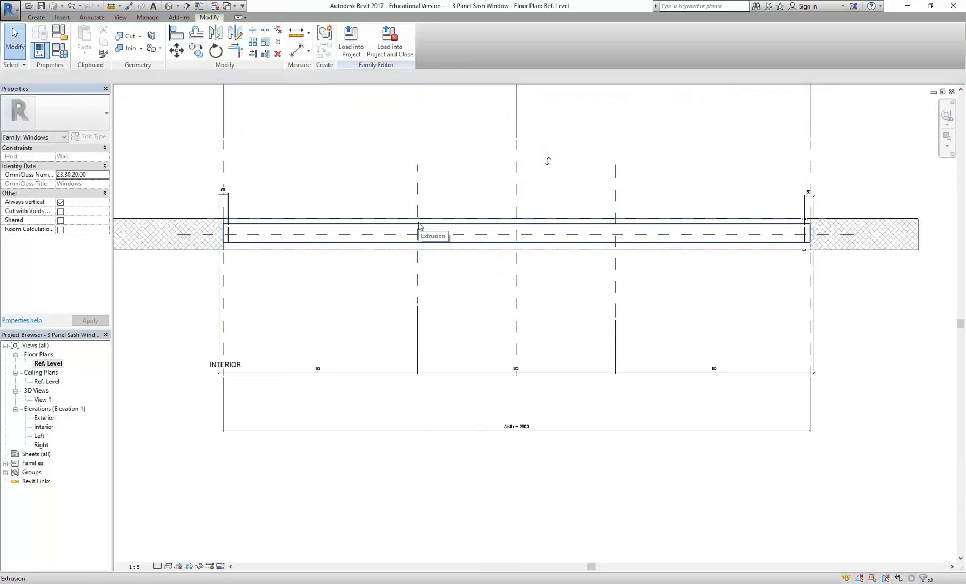
- Verify the 60 dimensions at the window's left and right jambs
{"action": "middle_click_drag", "start_coordinate": [378, 206], "coordinate": [372, 207]}
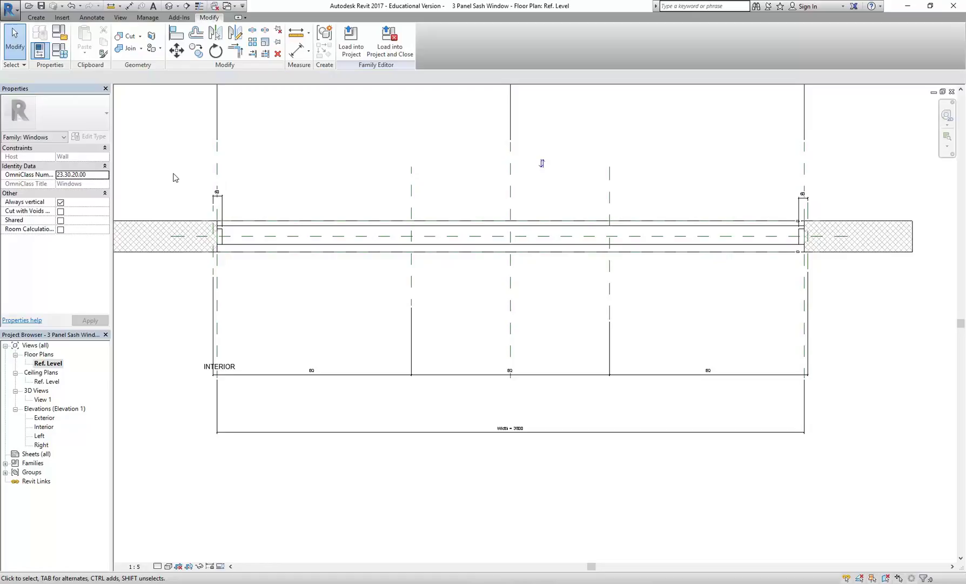
{"action": "left_click", "coordinate": [218, 200]}
{"action": "scroll", "coordinate": [205, 191], "scroll_direction": "up", "scroll_amount": 2}
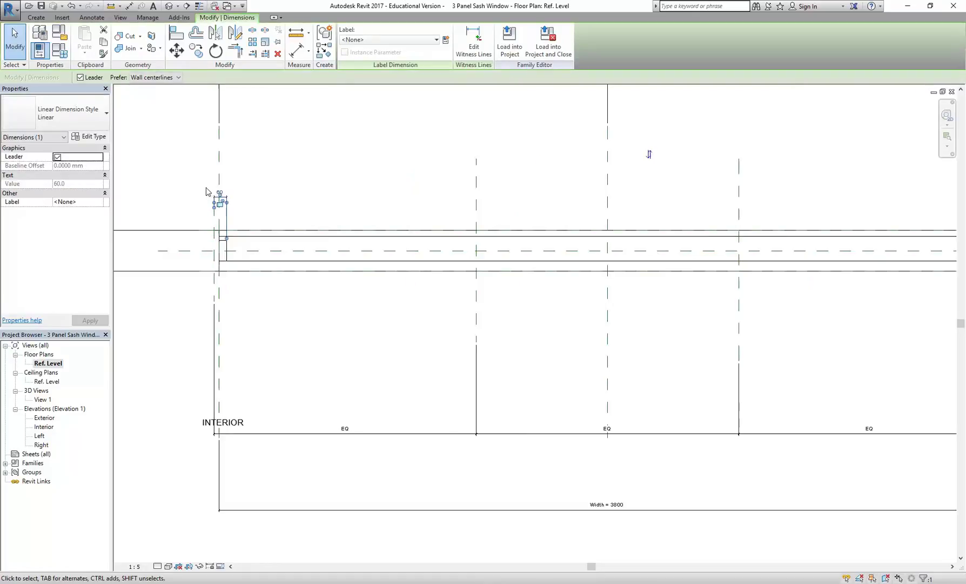
{"action": "scroll", "coordinate": [208, 193], "scroll_direction": "up", "scroll_amount": 4}
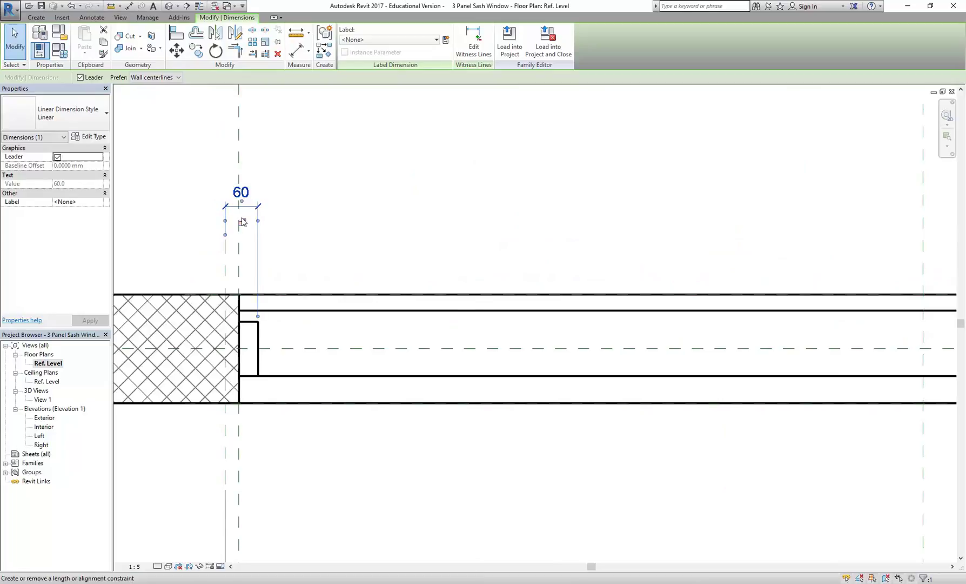
{"action": "left_click", "coordinate": [455, 211]}
{"action": "scroll", "coordinate": [519, 212], "scroll_direction": "down", "scroll_amount": 6}
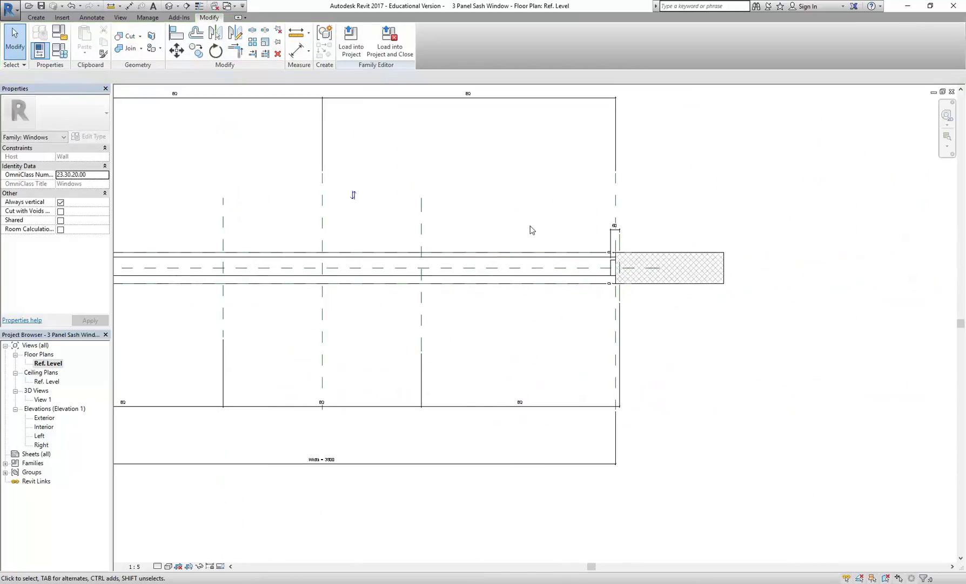
{"action": "scroll", "coordinate": [573, 232], "scroll_direction": "up", "scroll_amount": 4}
{"action": "scroll", "coordinate": [610, 235], "scroll_direction": "up", "scroll_amount": 1}
{"action": "left_click", "coordinate": [682, 246]}
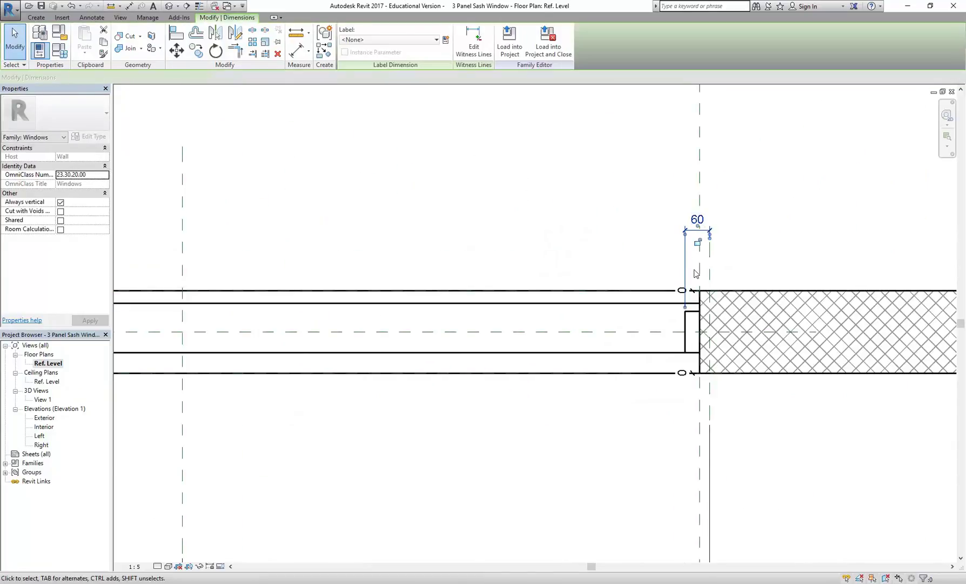
{"action": "left_click", "coordinate": [585, 242]}
{"action": "scroll", "coordinate": [503, 237], "scroll_direction": "down", "scroll_amount": 3}
{"action": "middle_click_drag", "start_coordinate": [503, 237], "coordinate": [768, 213]}
{"action": "middle_click_drag", "start_coordinate": [308, 188], "coordinate": [321, 208]}
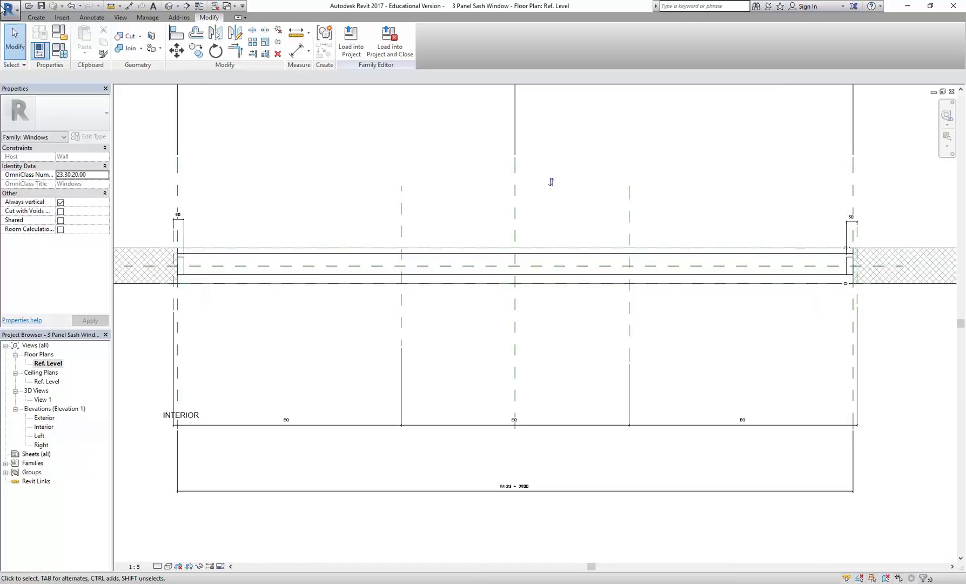
- Bring up the Create tools and review the sash window photo before minimizing it
{"action": "left_click", "coordinate": [37, 18]}
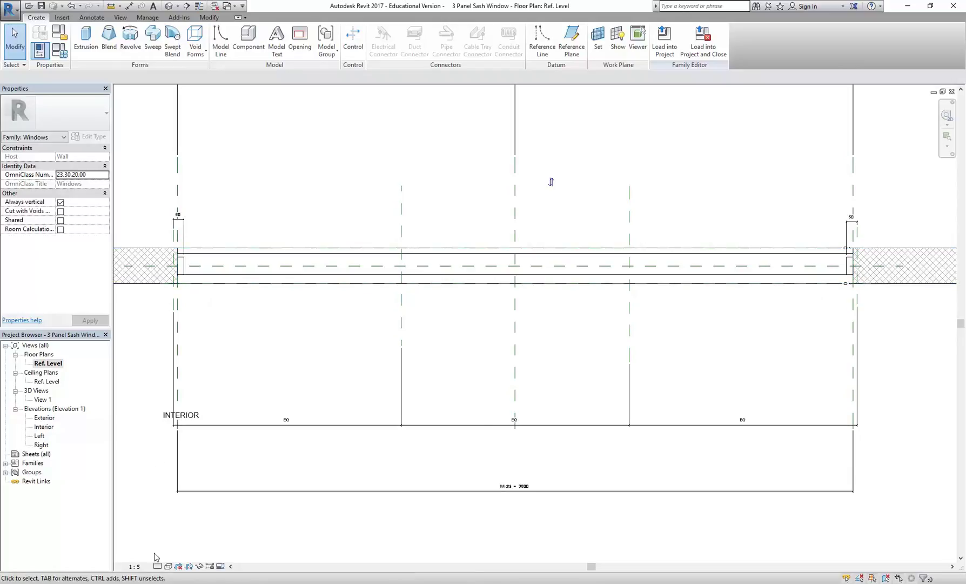
{"action": "key", "text": "alt+Tab"}
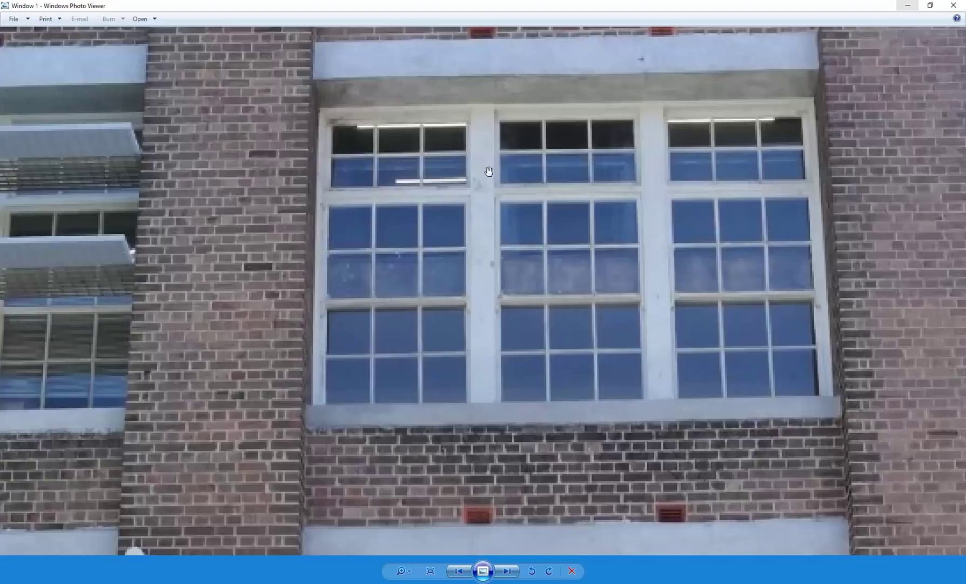
{"action": "left_click", "coordinate": [911, 9]}
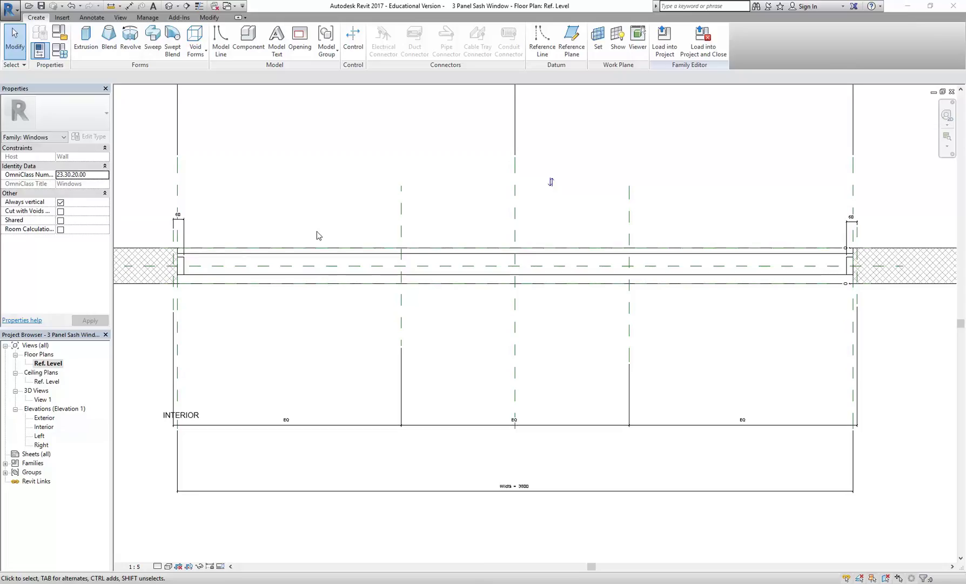
- Start Reference Plane in Pick Lines mode with an offset of 60
{"action": "left_click", "coordinate": [566, 48]}
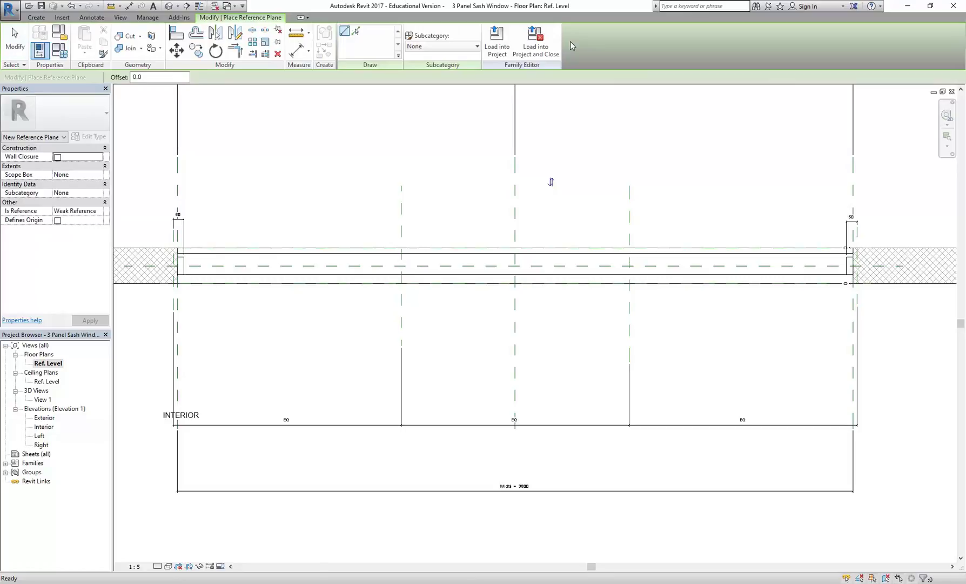
{"action": "left_click", "coordinate": [356, 33]}
{"action": "left_click", "coordinate": [346, 32]}
{"action": "left_click", "coordinate": [355, 31]}
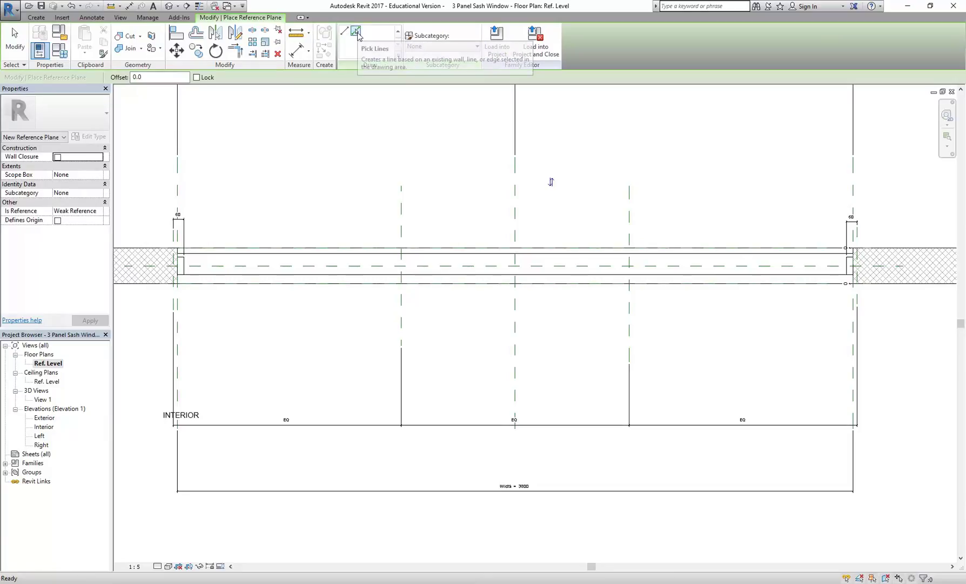
{"action": "double_click", "coordinate": [158, 76]}
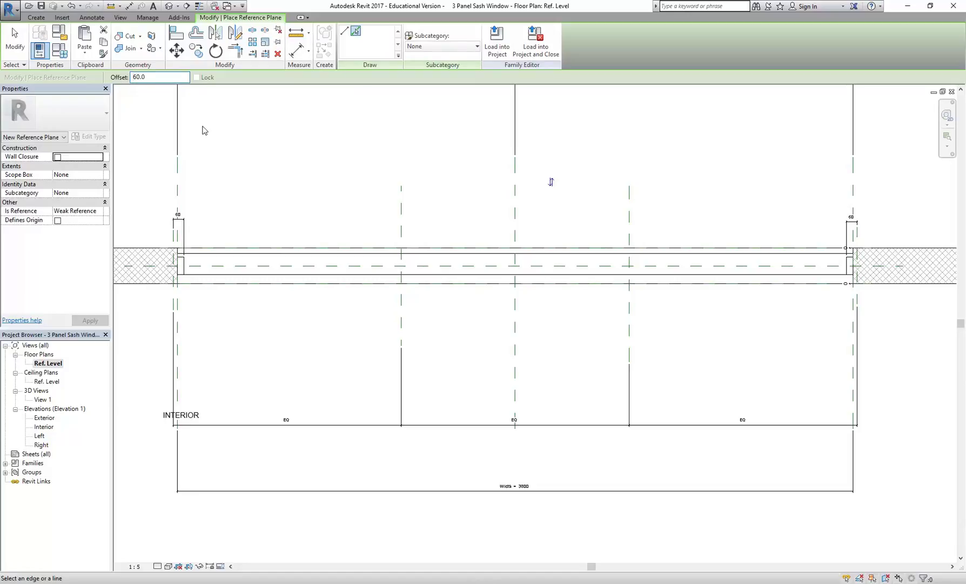
- Add offset planes 60 on both sides of each mullion plane, then end the command
{"action": "left_click", "coordinate": [400, 219]}
{"action": "left_click", "coordinate": [405, 221]}
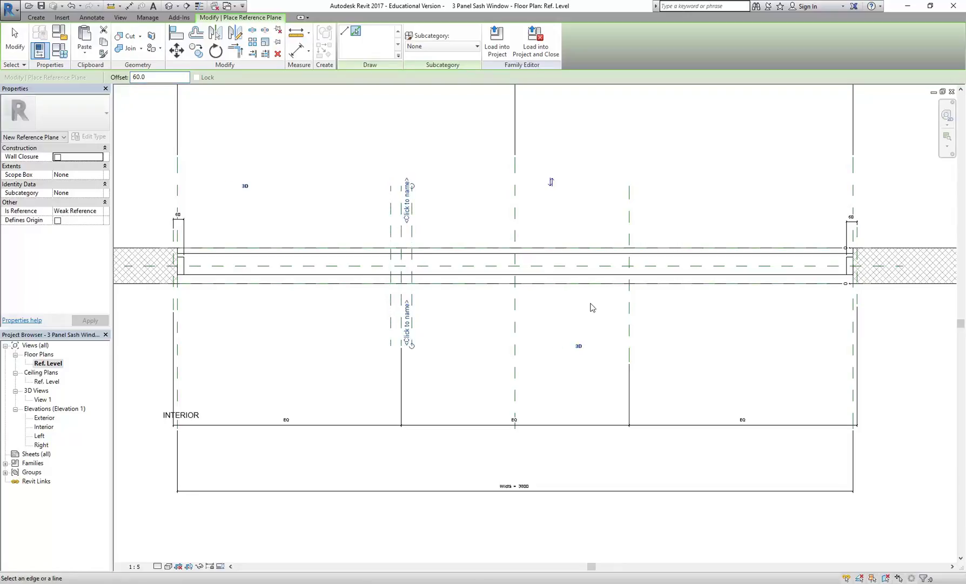
{"action": "left_click", "coordinate": [628, 223]}
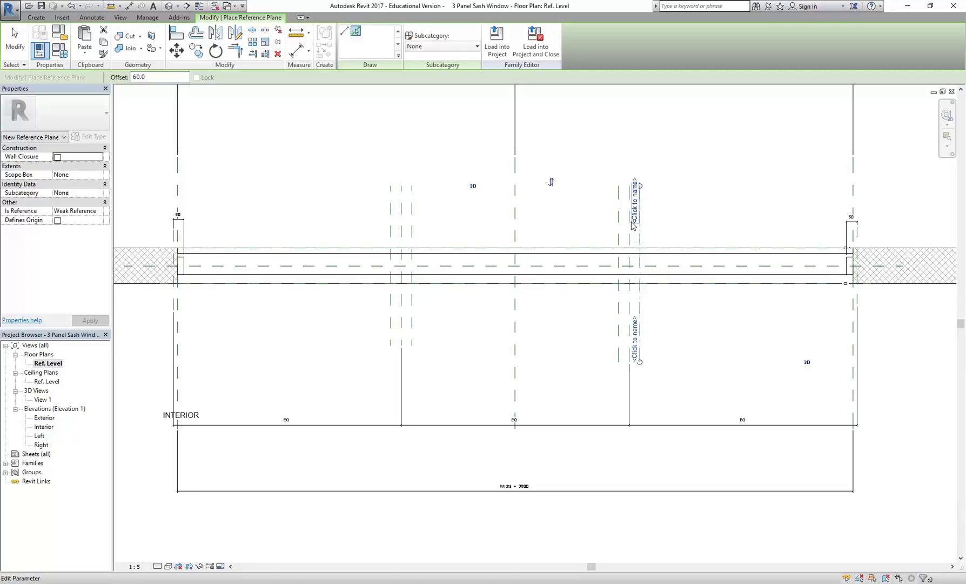
{"action": "left_click", "coordinate": [632, 224]}
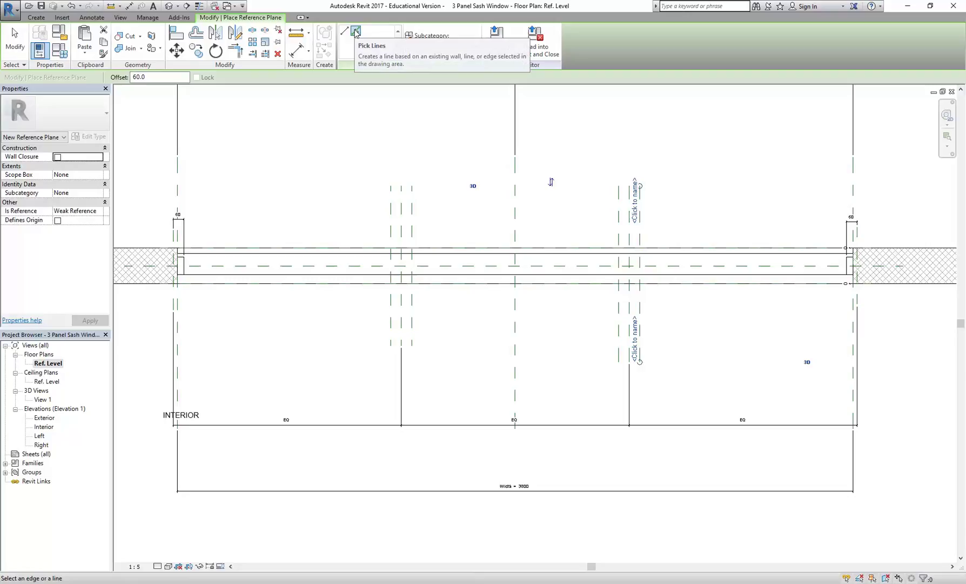
{"action": "right_click", "coordinate": [294, 117]}
{"action": "left_click", "coordinate": [313, 123]}
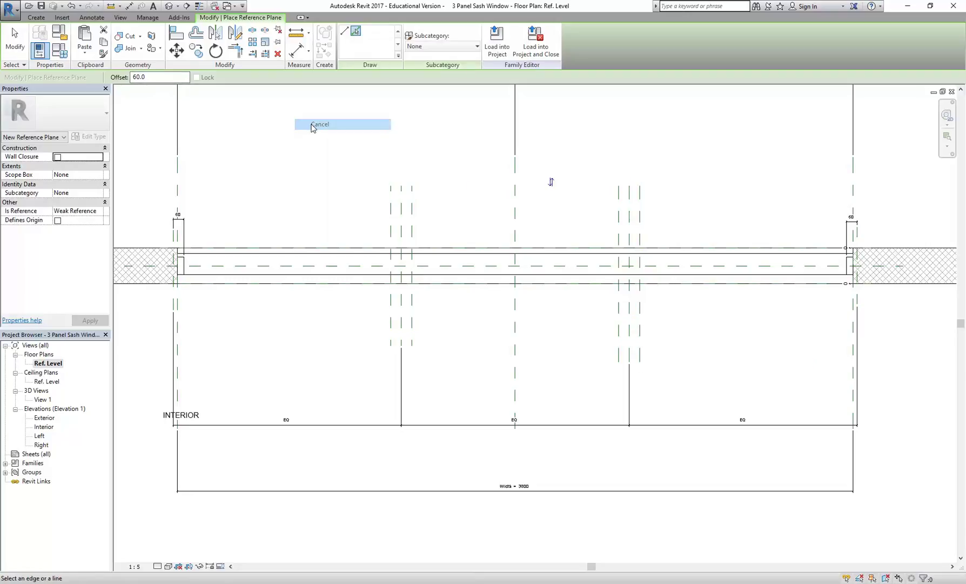
{"action": "right_click", "coordinate": [317, 128]}
{"action": "left_click", "coordinate": [327, 134]}
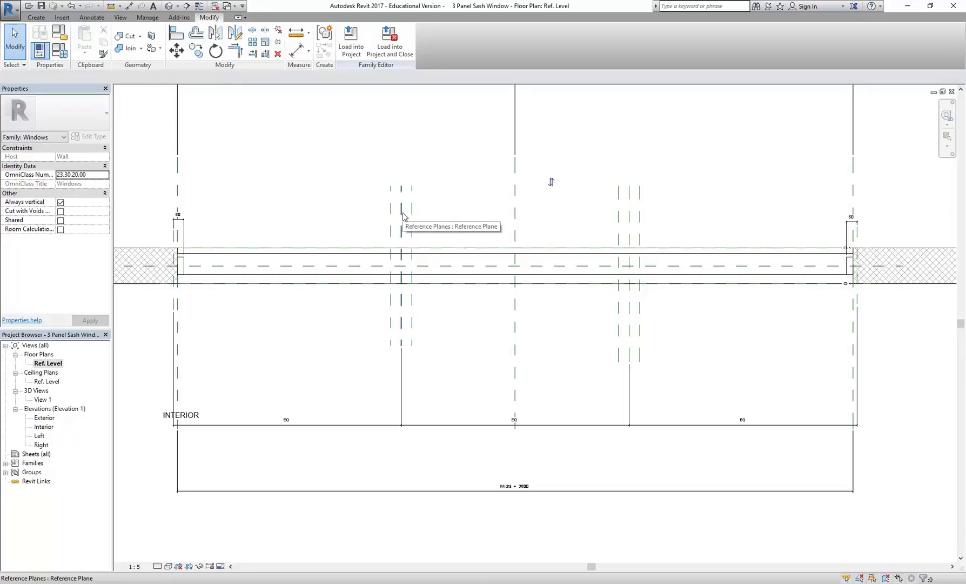
{"action": "scroll", "coordinate": [269, 207], "scroll_direction": "down", "scroll_amount": 1}
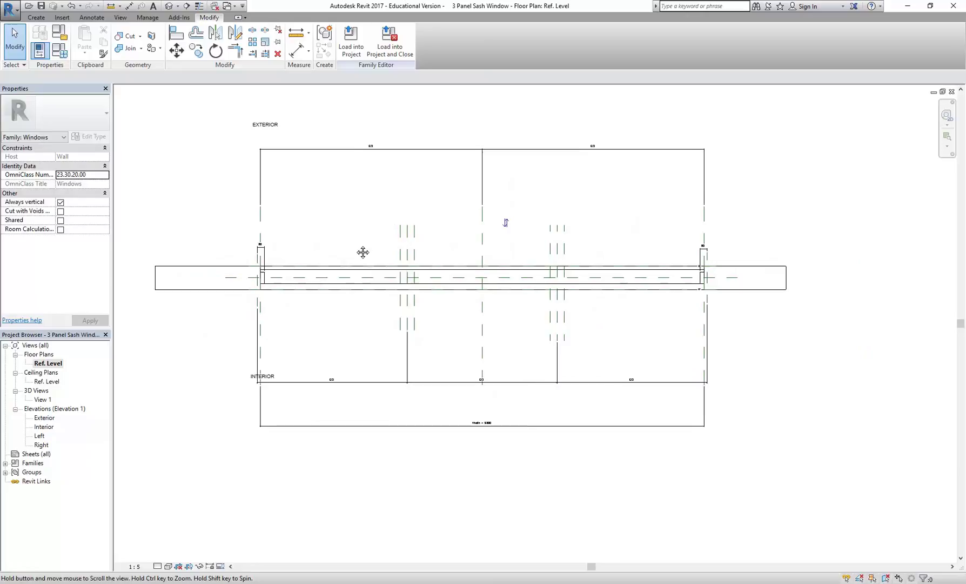
{"action": "scroll", "coordinate": [356, 248], "scroll_direction": "up", "scroll_amount": 1}
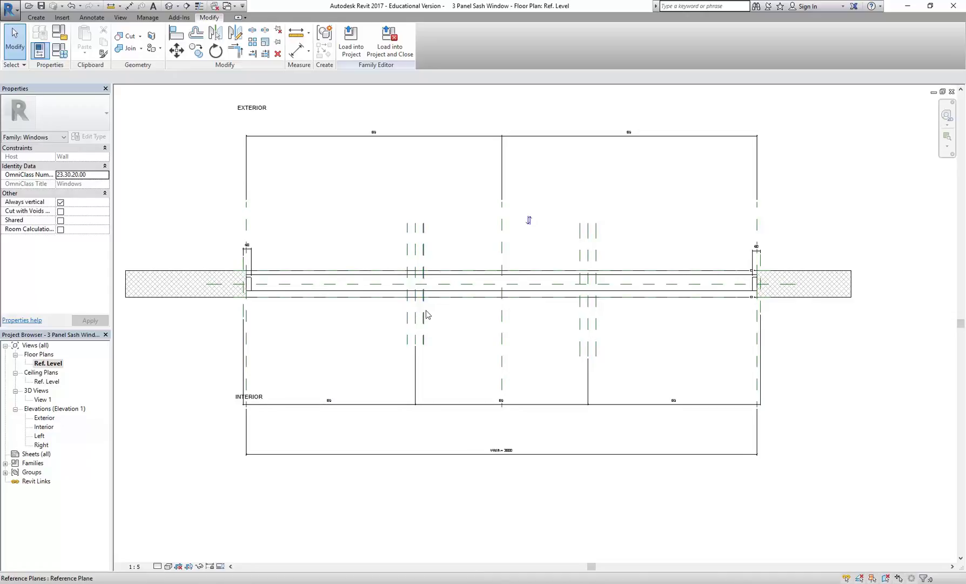
{"action": "scroll", "coordinate": [379, 244], "scroll_direction": "up", "scroll_amount": 4}
{"action": "scroll", "coordinate": [358, 246], "scroll_direction": "down", "scroll_amount": 3}
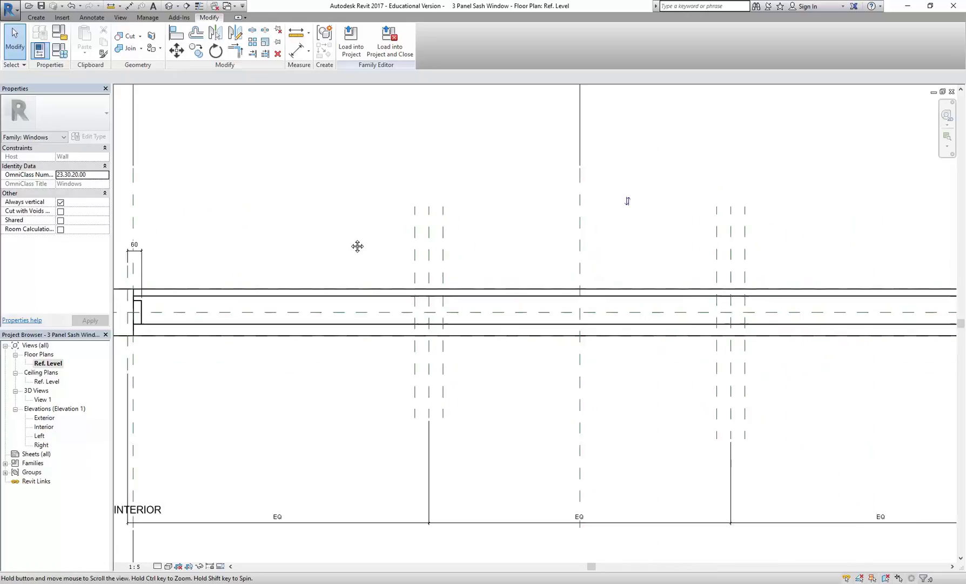
- Dimension the first mullion's three reference planes with a 60 | 60 string
{"action": "left_click", "coordinate": [295, 51]}
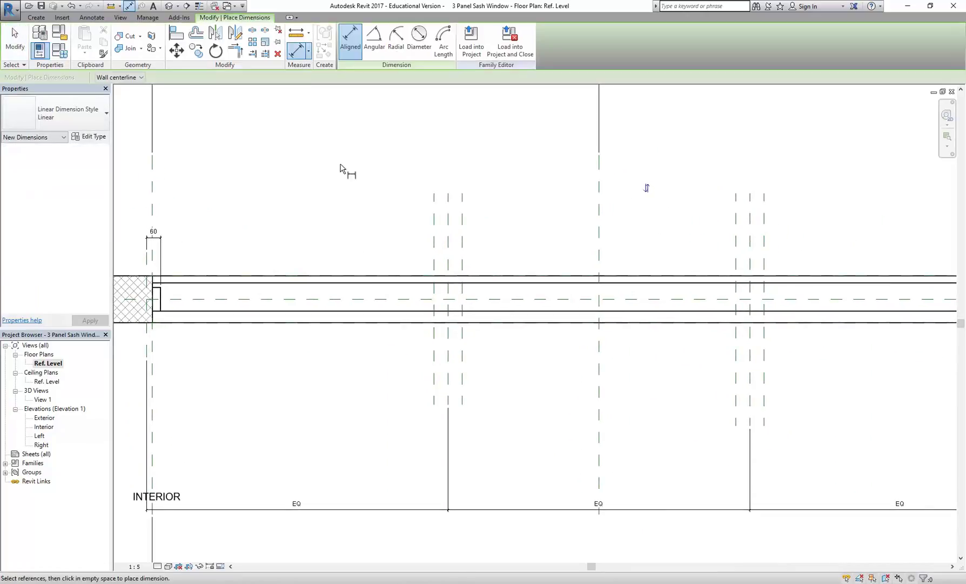
{"action": "left_click", "coordinate": [436, 215]}
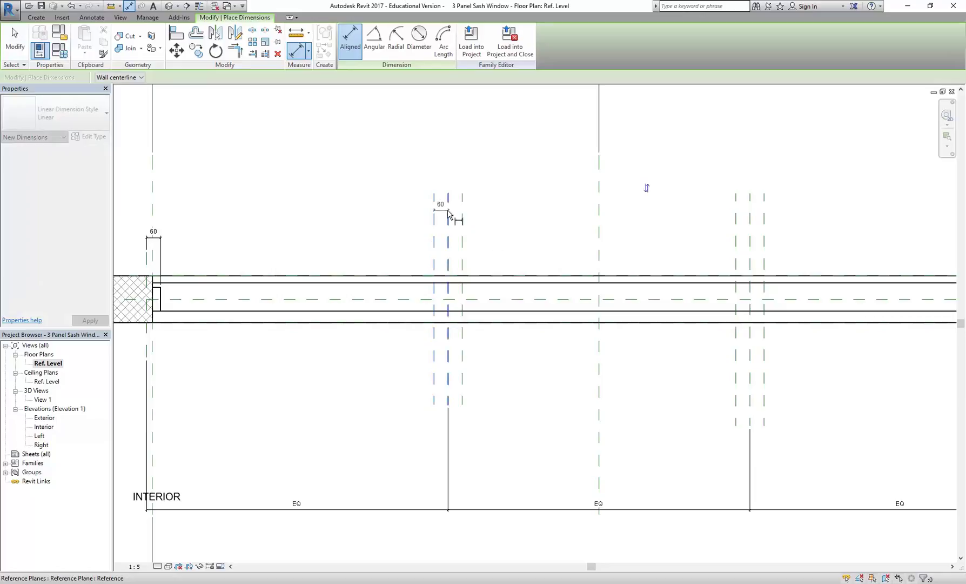
{"action": "left_click", "coordinate": [448, 215]}
{"action": "left_click", "coordinate": [462, 216]}
{"action": "left_click", "coordinate": [481, 147]}
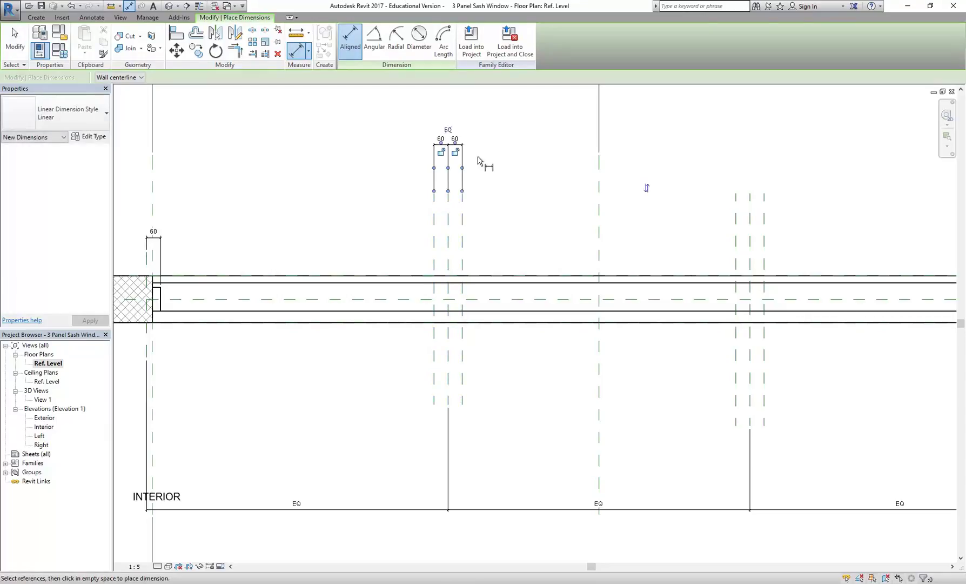
{"action": "scroll", "coordinate": [478, 161], "scroll_direction": "up", "scroll_amount": 5}
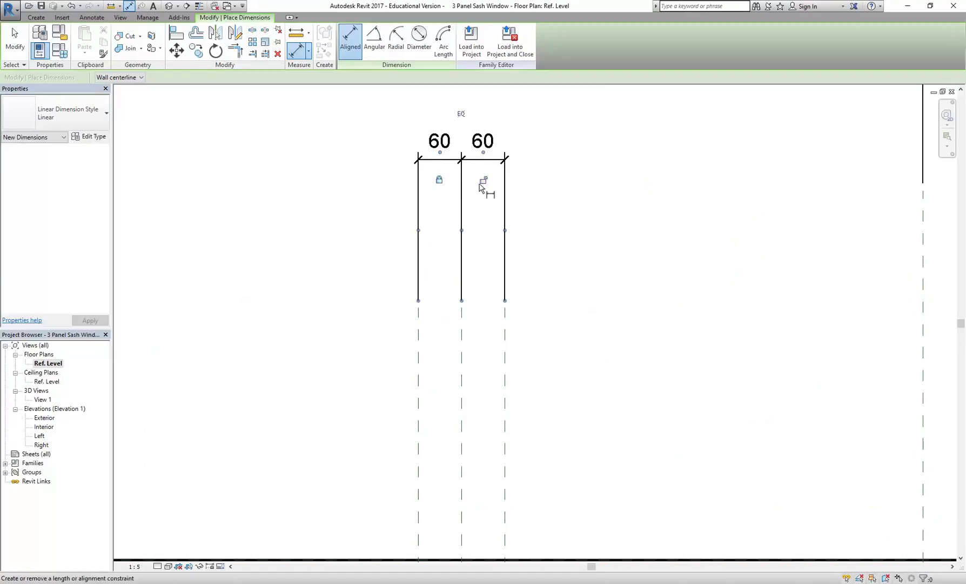
{"action": "scroll", "coordinate": [584, 265], "scroll_direction": "down", "scroll_amount": 5}
{"action": "scroll", "coordinate": [536, 224], "scroll_direction": "up", "scroll_amount": 2}
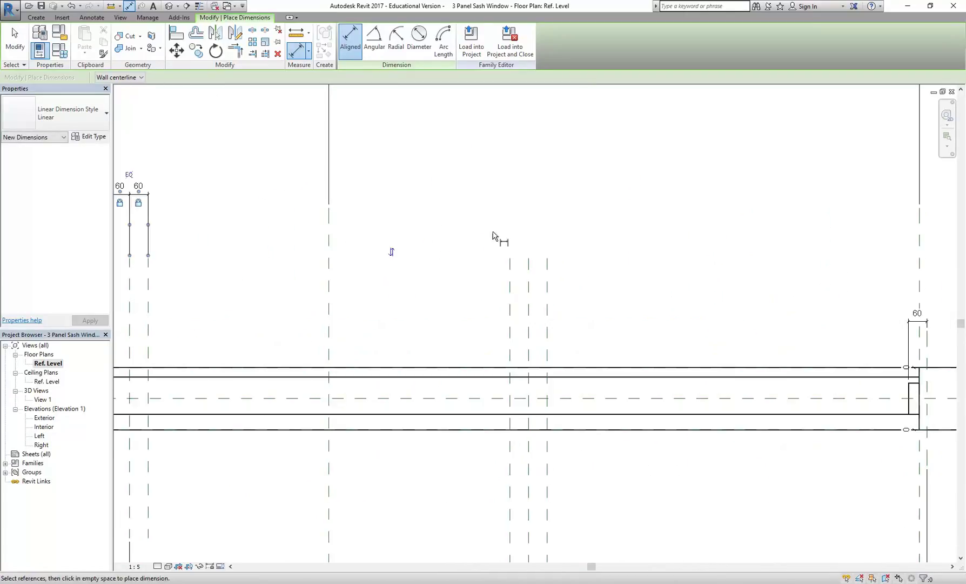
- Add a 60 | 60 string across the second mullion's planes and frame the whole window
{"action": "left_click", "coordinate": [509, 292]}
{"action": "left_click", "coordinate": [529, 292]}
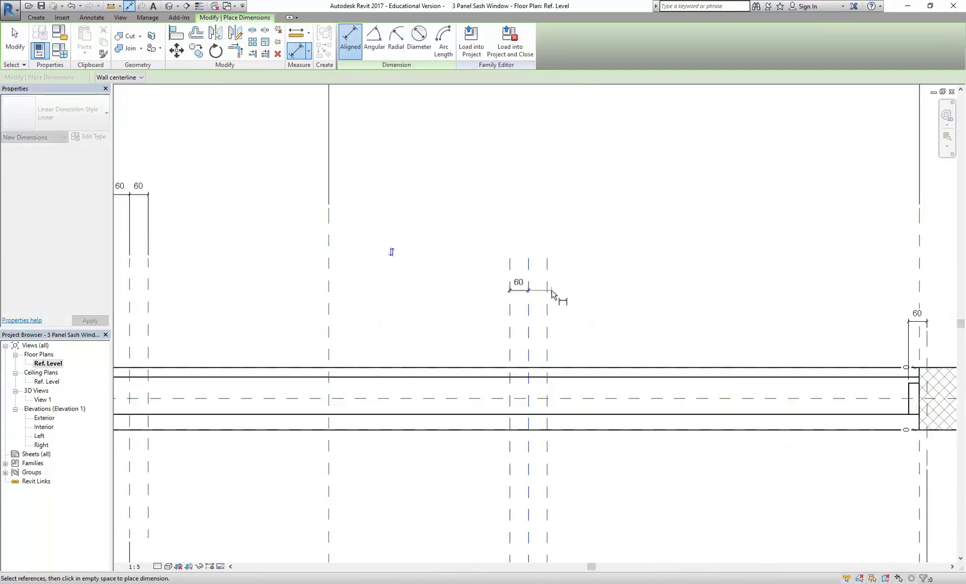
{"action": "left_click", "coordinate": [549, 294]}
{"action": "left_click", "coordinate": [573, 182]}
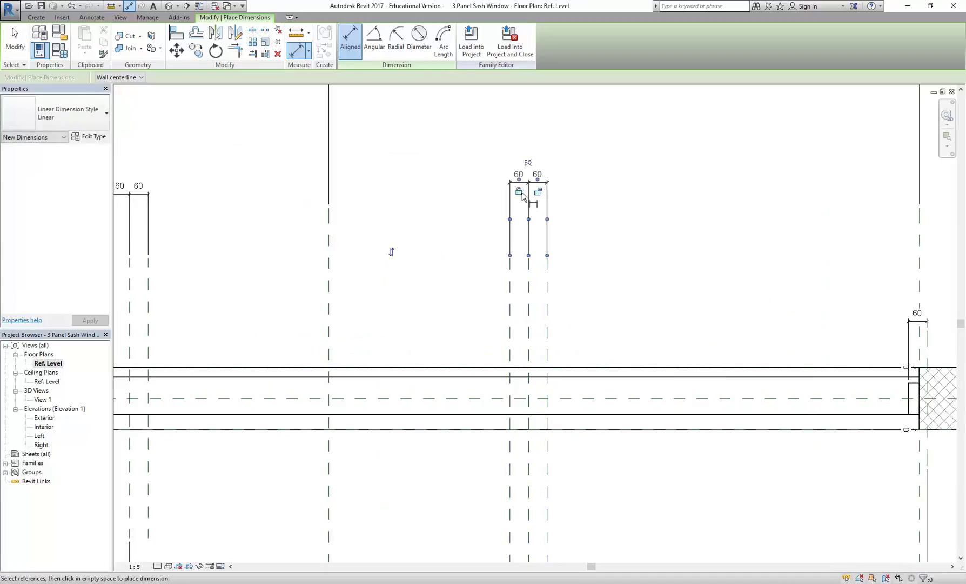
{"action": "right_click", "coordinate": [454, 186]}
{"action": "right_click", "coordinate": [467, 190]}
{"action": "left_click", "coordinate": [483, 196]}
{"action": "scroll", "coordinate": [464, 212], "scroll_direction": "down", "scroll_amount": 2}
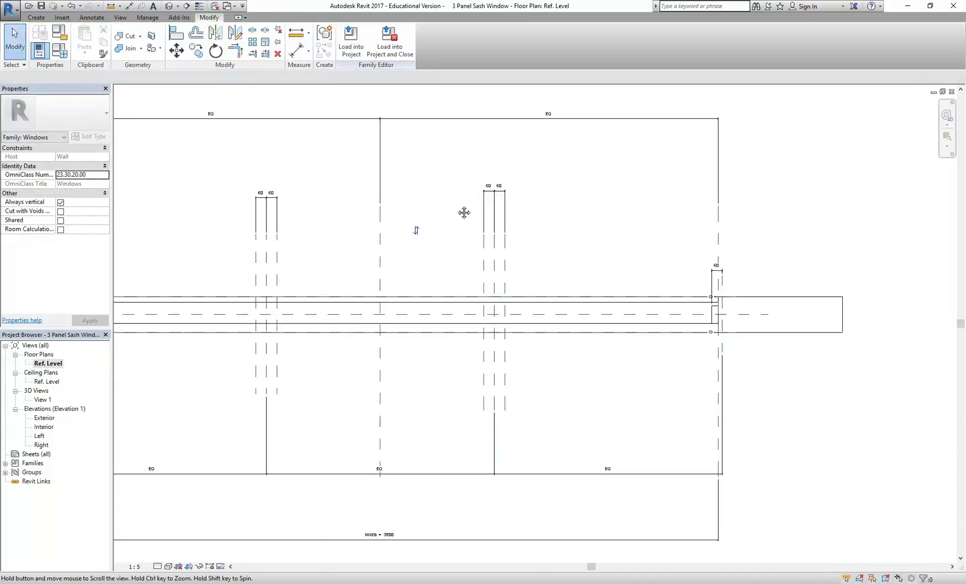
{"action": "middle_click_drag", "start_coordinate": [464, 212], "coordinate": [580, 215]}
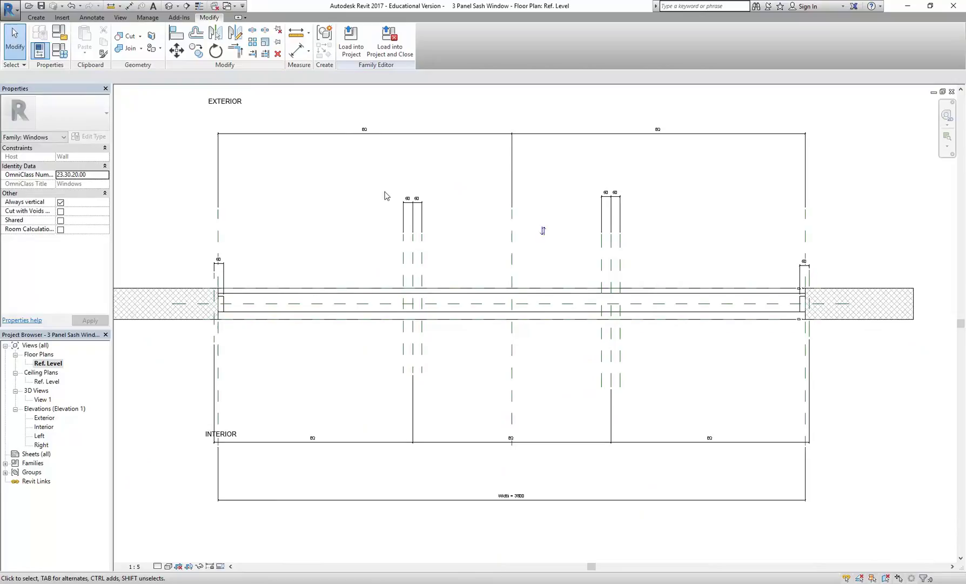
{"action": "middle_click_drag", "start_coordinate": [385, 196], "coordinate": [393, 197]}
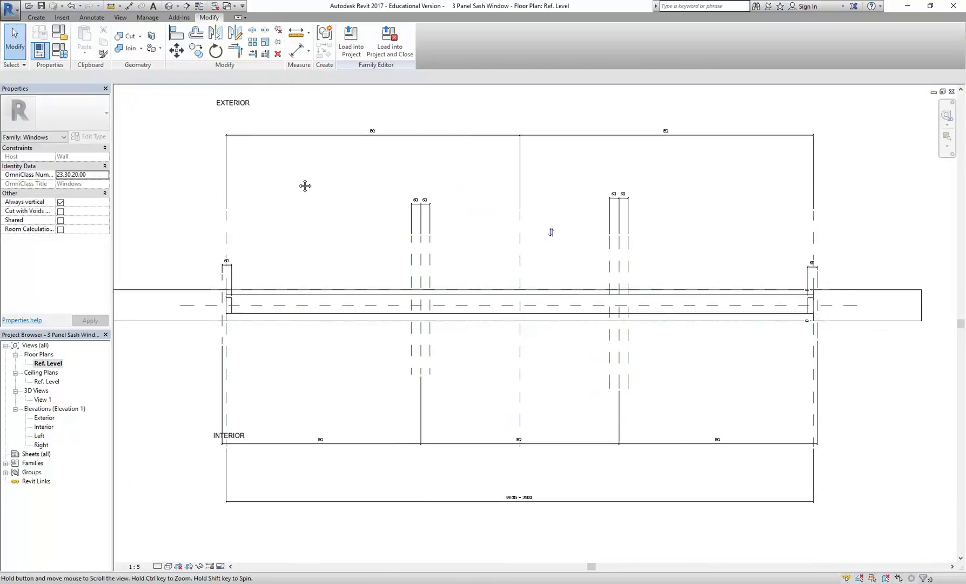
- Set the window's Width type parameter to 2000 in Family Types, removing the blocking constraints
{"action": "left_click", "coordinate": [61, 51]}
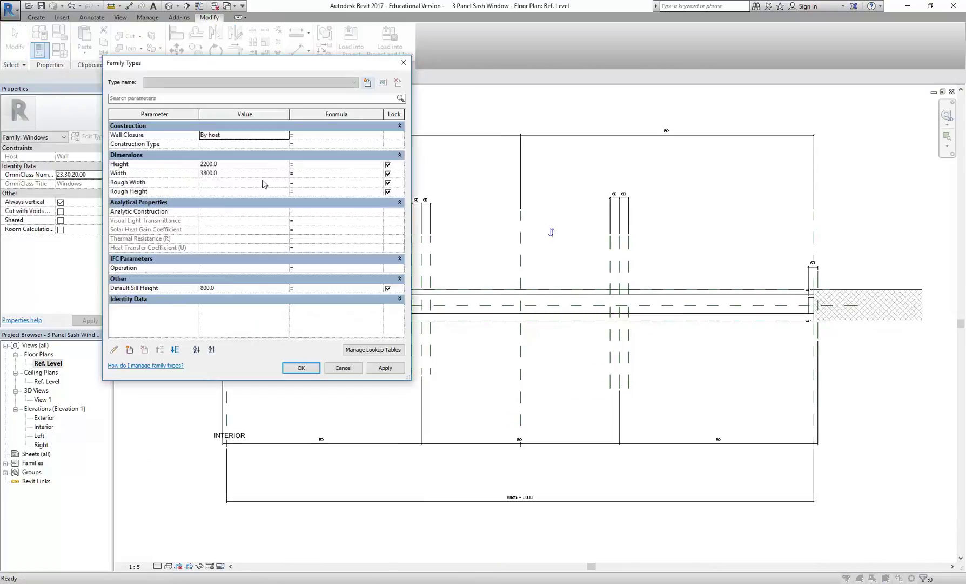
{"action": "left_click", "coordinate": [233, 164]}
{"action": "left_click", "coordinate": [237, 173]}
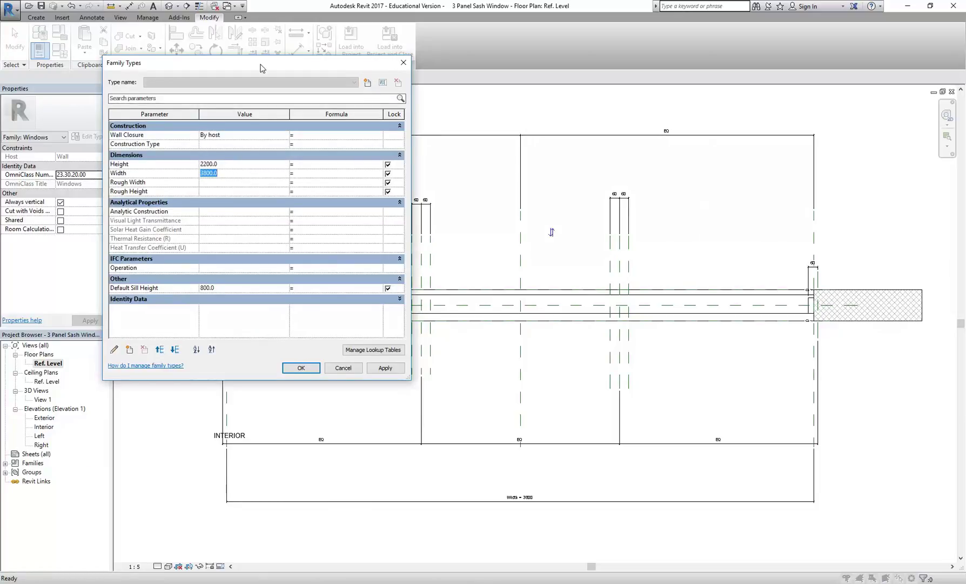
{"action": "left_click_drag", "start_coordinate": [261, 68], "coordinate": [231, 26]}
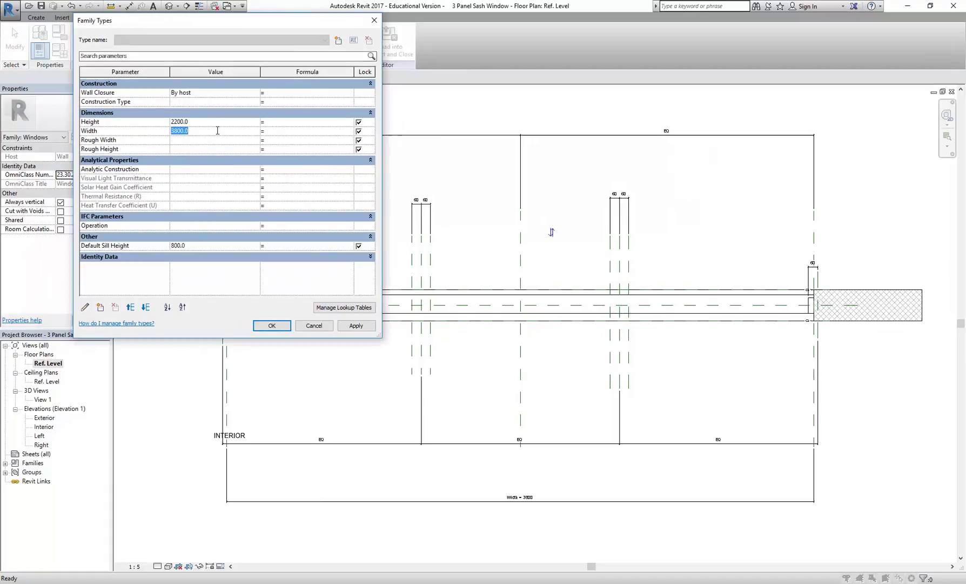
{"action": "type", "text": "2"}
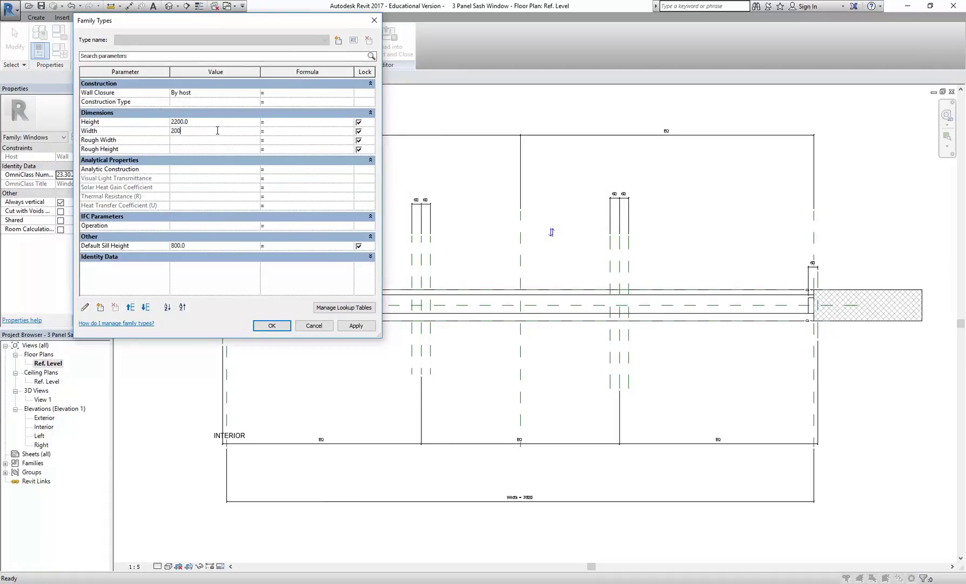
{"action": "left_click", "coordinate": [360, 325]}
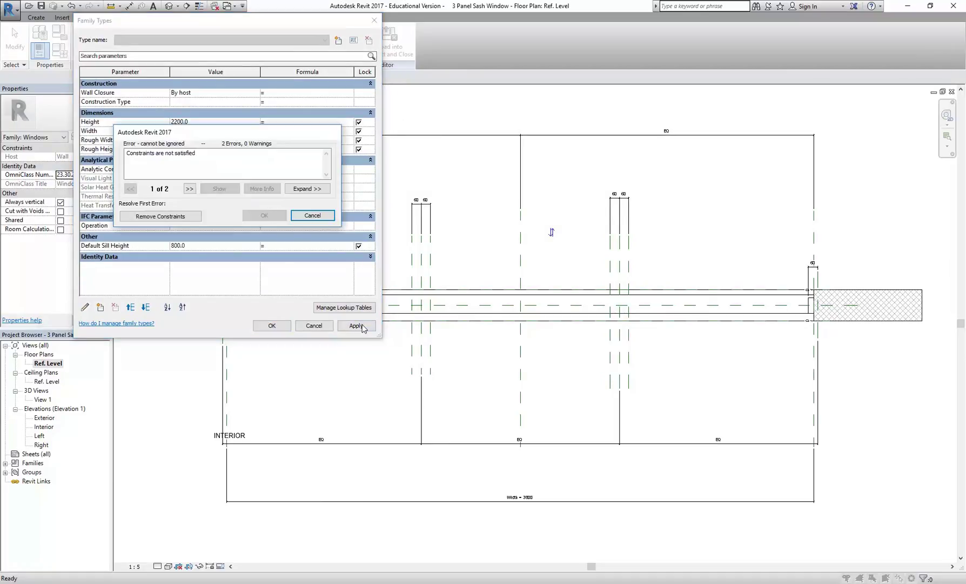
{"action": "left_click", "coordinate": [181, 217]}
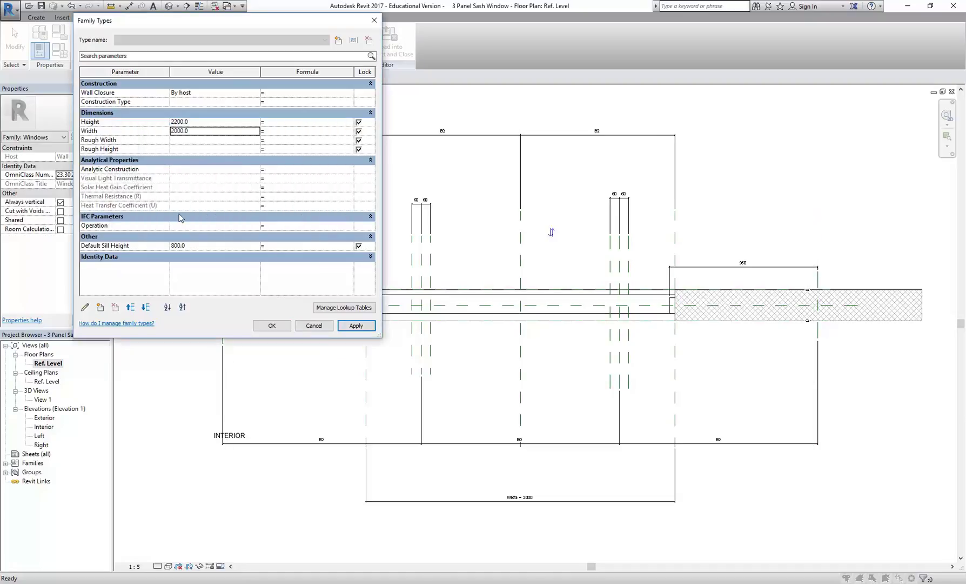
{"action": "left_click", "coordinate": [268, 325]}
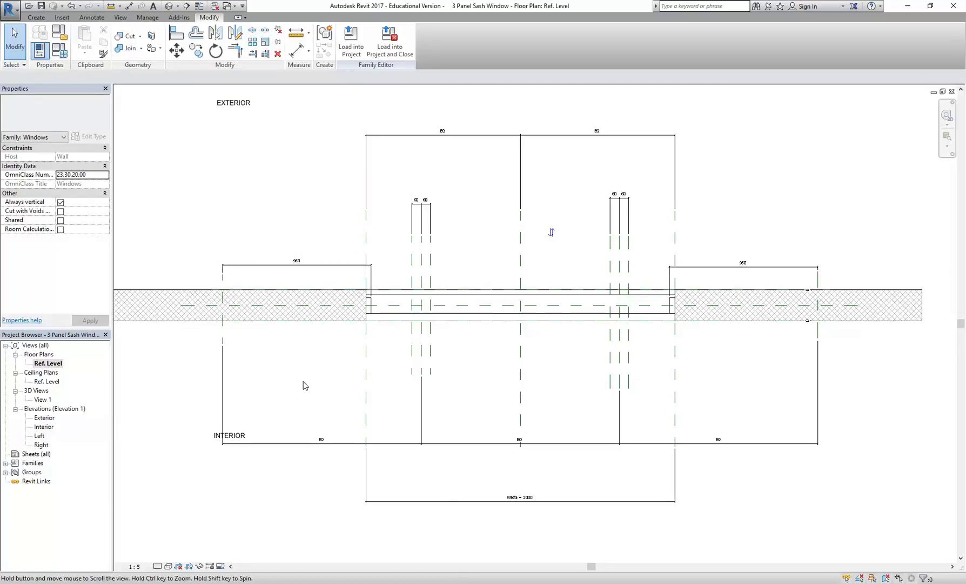
{"action": "scroll", "coordinate": [308, 378], "scroll_direction": "up", "scroll_amount": 2}
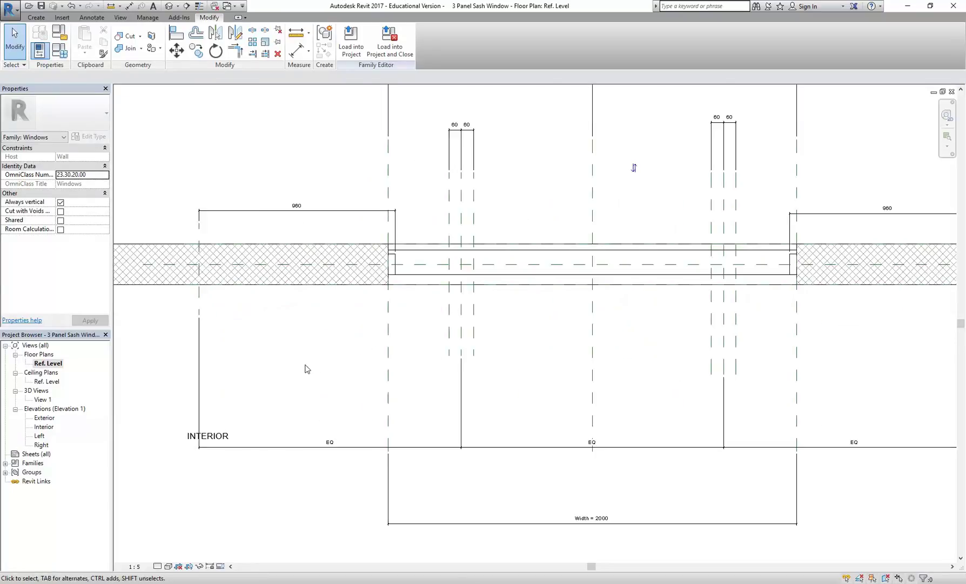
- Move the stray left reference plane from 960 to 60 from the frame edge
{"action": "left_click", "coordinate": [198, 305]}
{"action": "left_click", "coordinate": [298, 204]}
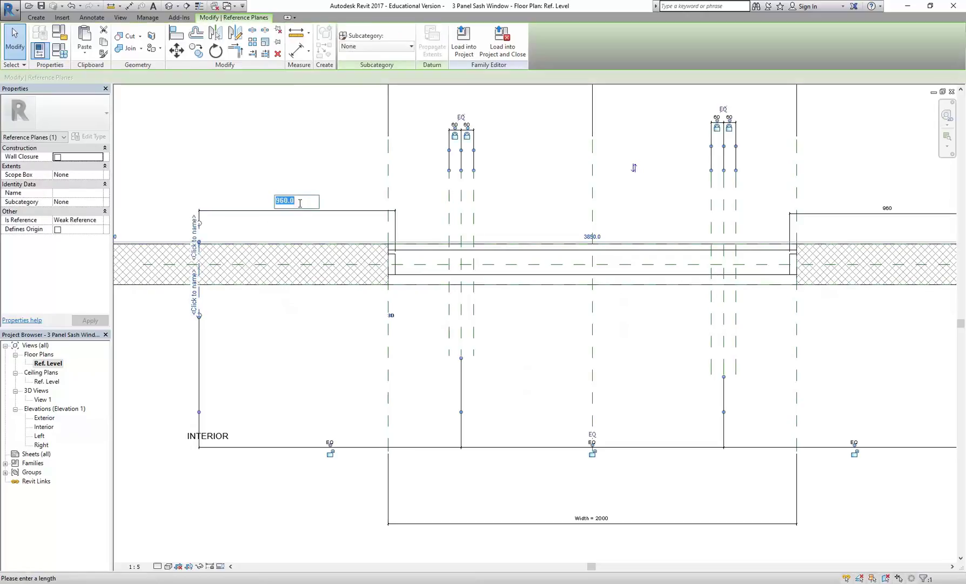
{"action": "type", "text": "6"}
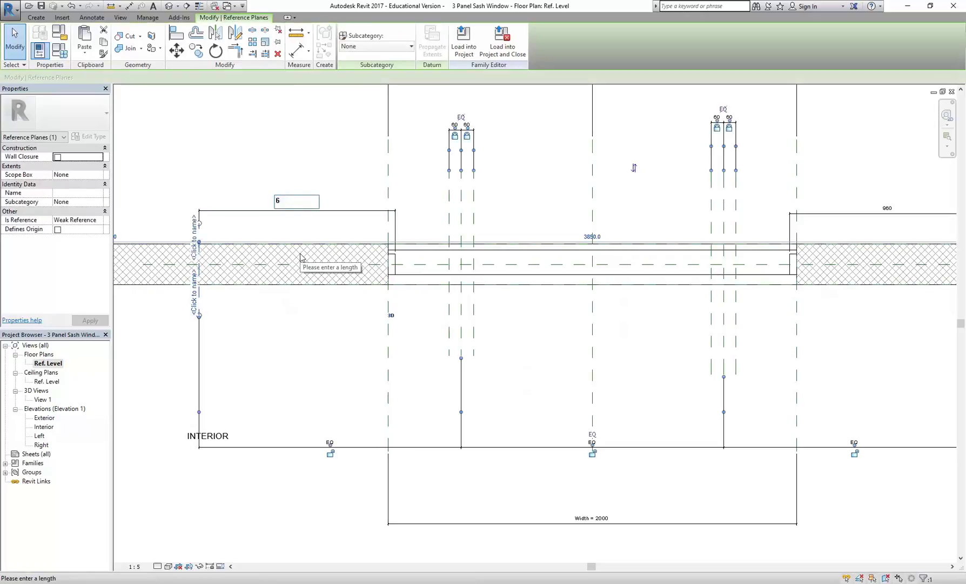
{"action": "type", "text": "0"}
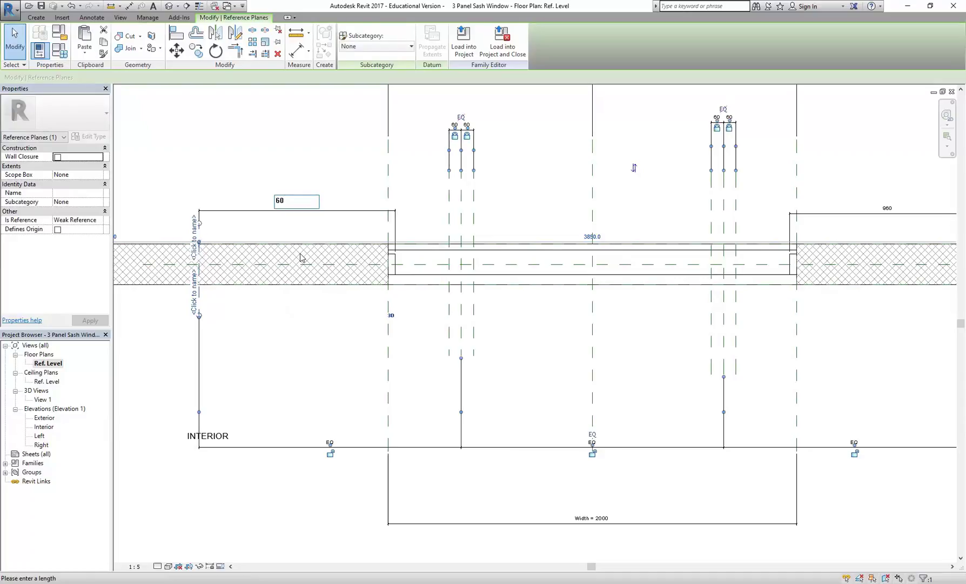
{"action": "key", "text": "Return"}
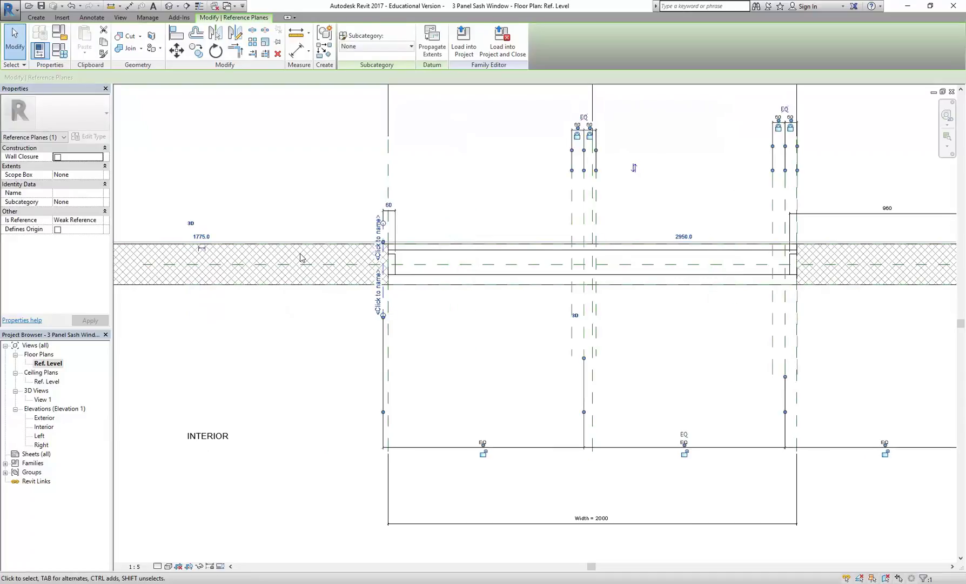
{"action": "scroll", "coordinate": [300, 258], "scroll_direction": "down", "scroll_amount": 2}
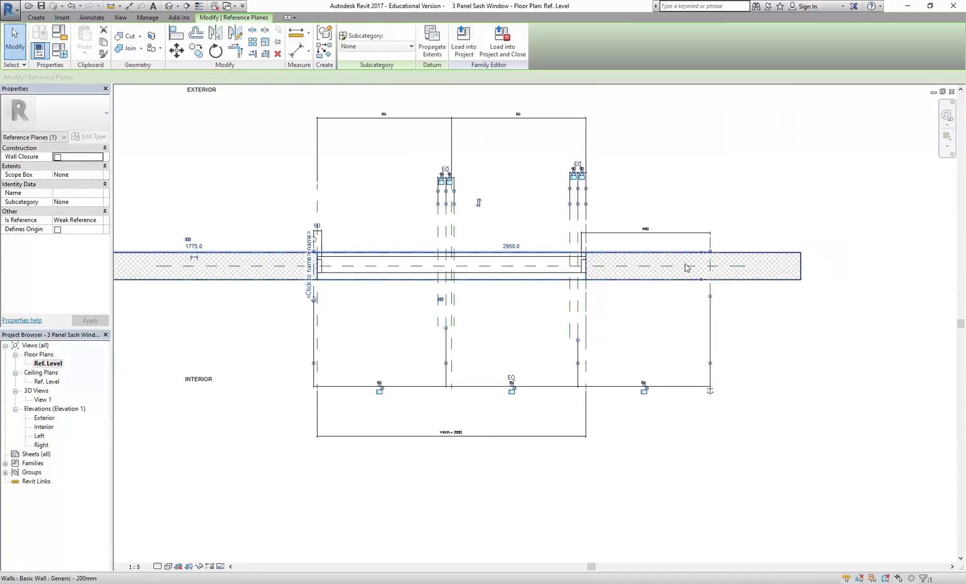
{"action": "scroll", "coordinate": [666, 242], "scroll_direction": "up", "scroll_amount": 1}
- Move the stray right reference plane from 960 to 60 from the frame edge
{"action": "left_click", "coordinate": [677, 400]}
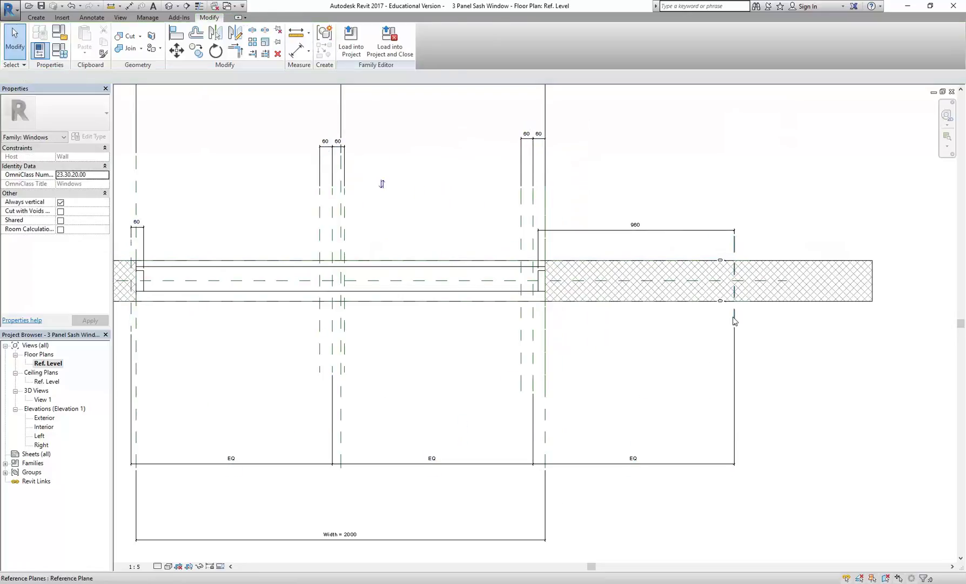
{"action": "left_click", "coordinate": [733, 324]}
{"action": "left_click", "coordinate": [637, 226]}
{"action": "type", "text": "60"}
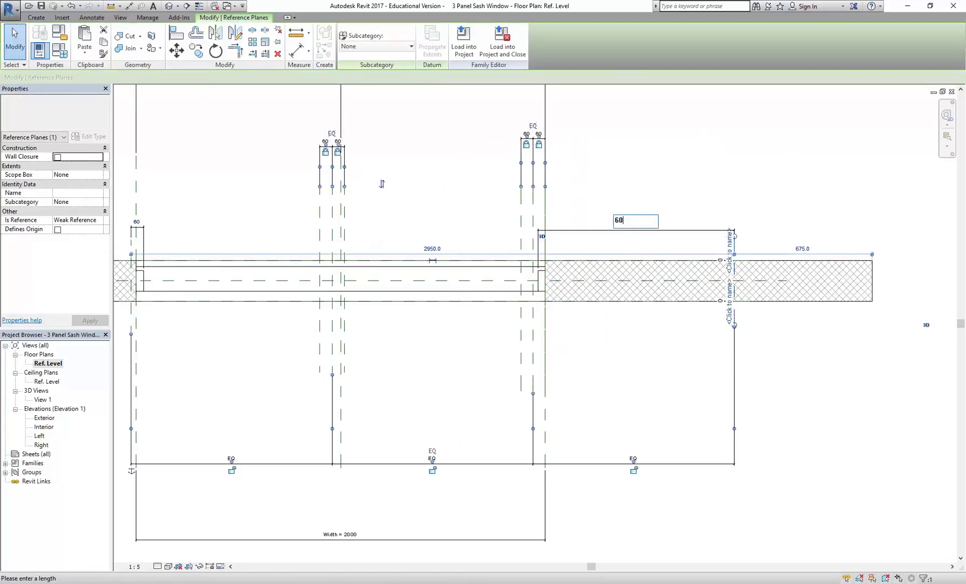
{"action": "key", "text": "Return"}
{"action": "left_click", "coordinate": [487, 359]}
{"action": "scroll", "coordinate": [565, 350], "scroll_direction": "down", "scroll_amount": 2}
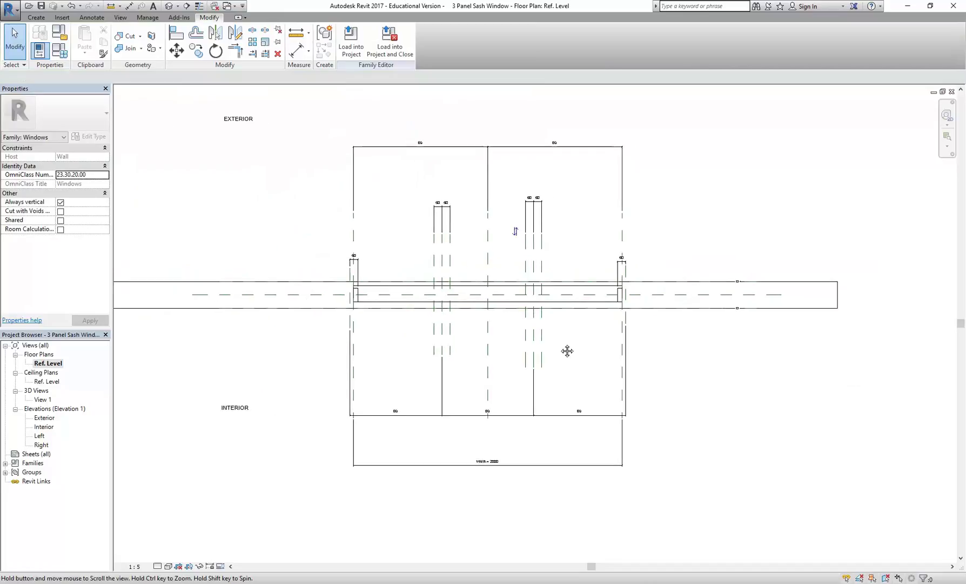
{"action": "scroll", "coordinate": [336, 272], "scroll_direction": "up", "scroll_amount": 3}
{"action": "scroll", "coordinate": [336, 272], "scroll_direction": "up", "scroll_amount": 2}
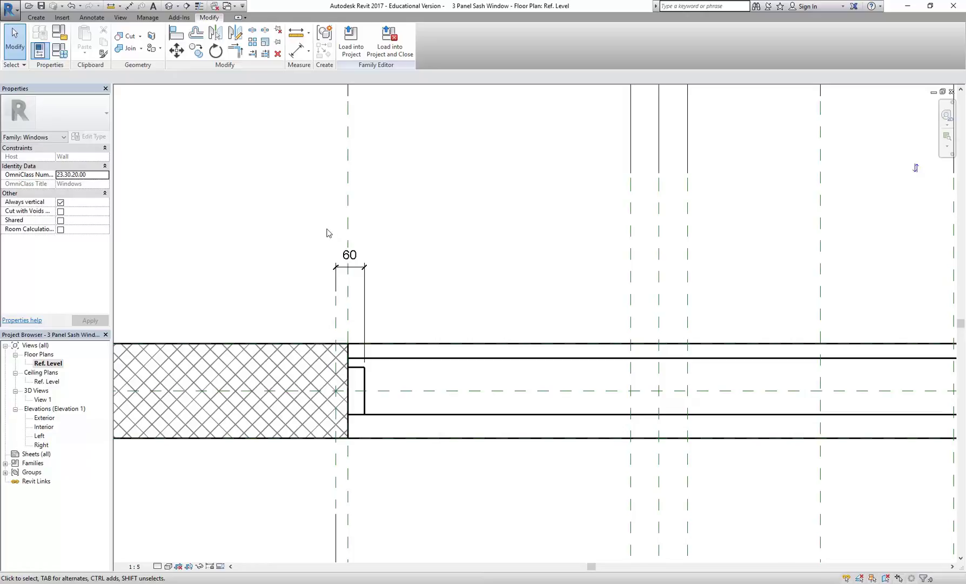
- Undo the last three changes so the window returns to its original wider width
{"action": "left_click", "coordinate": [71, 6]}
{"action": "left_click", "coordinate": [71, 5]}
{"action": "left_click", "coordinate": [71, 6]}
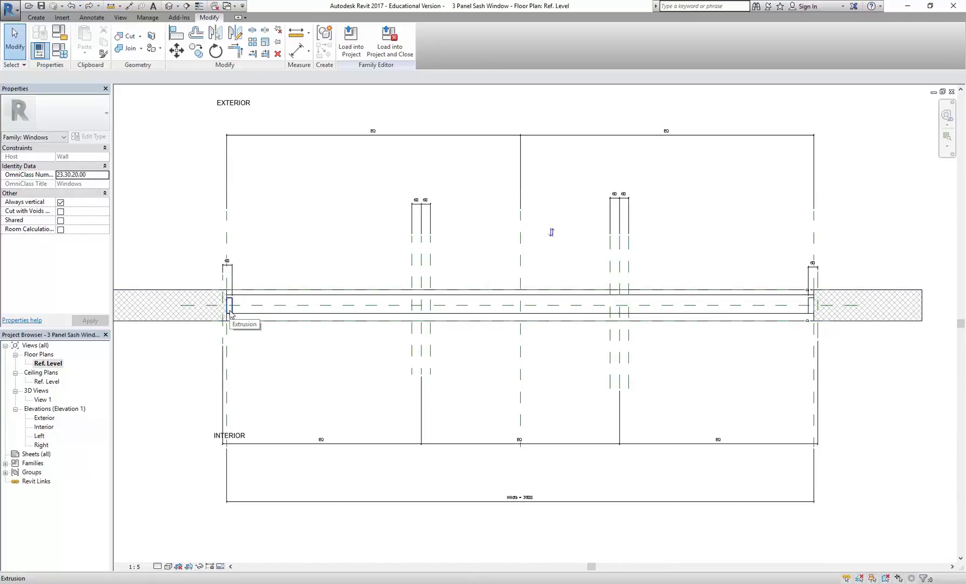
{"action": "scroll", "coordinate": [209, 304], "scroll_direction": "up", "scroll_amount": 5}
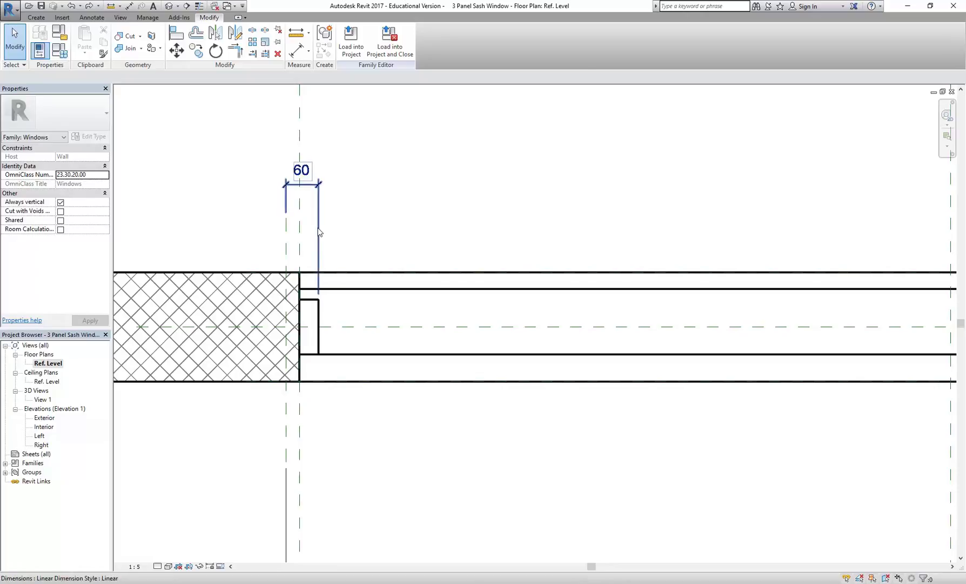
- Reattach the left-end 60 dimension's witness line to the nearby reference plane so it reads 25
{"action": "left_click", "coordinate": [318, 226]}
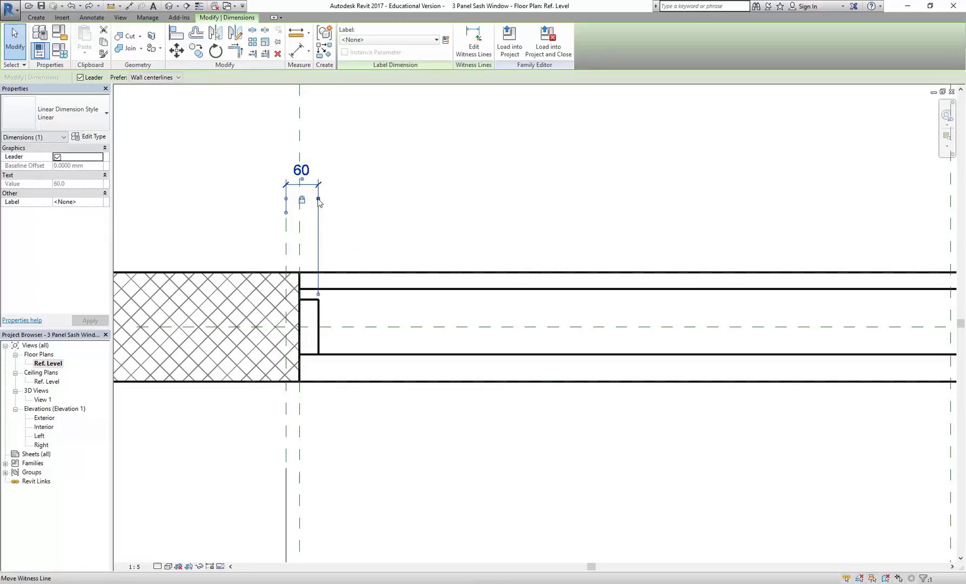
{"action": "left_click_drag", "start_coordinate": [319, 202], "coordinate": [302, 232]}
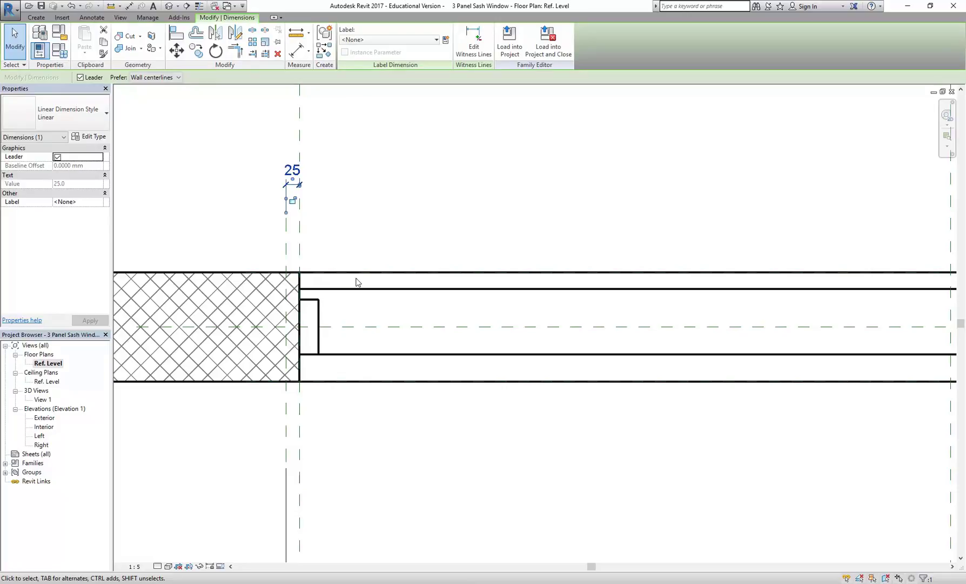
{"action": "left_click", "coordinate": [239, 157]}
{"action": "left_click", "coordinate": [287, 188]}
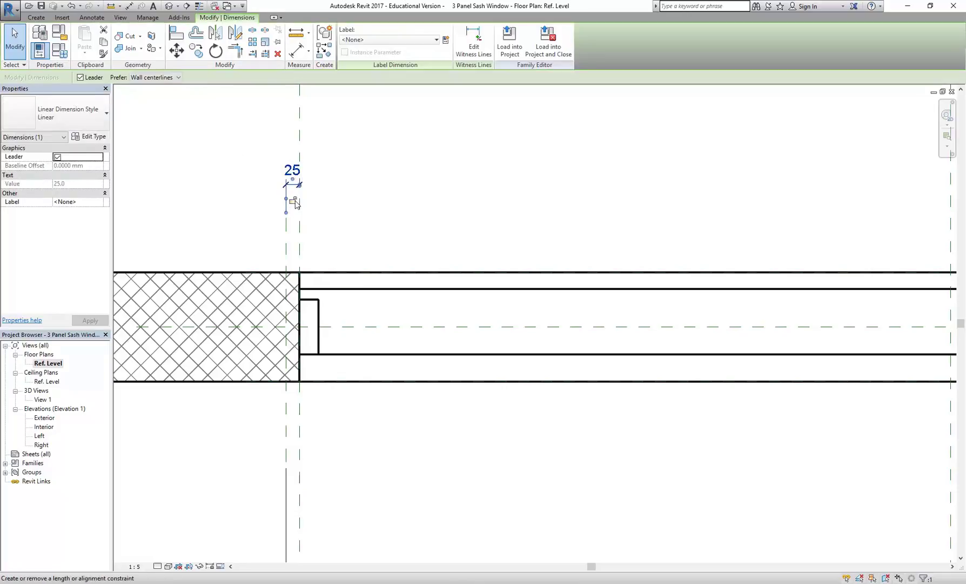
{"action": "left_click", "coordinate": [254, 203]}
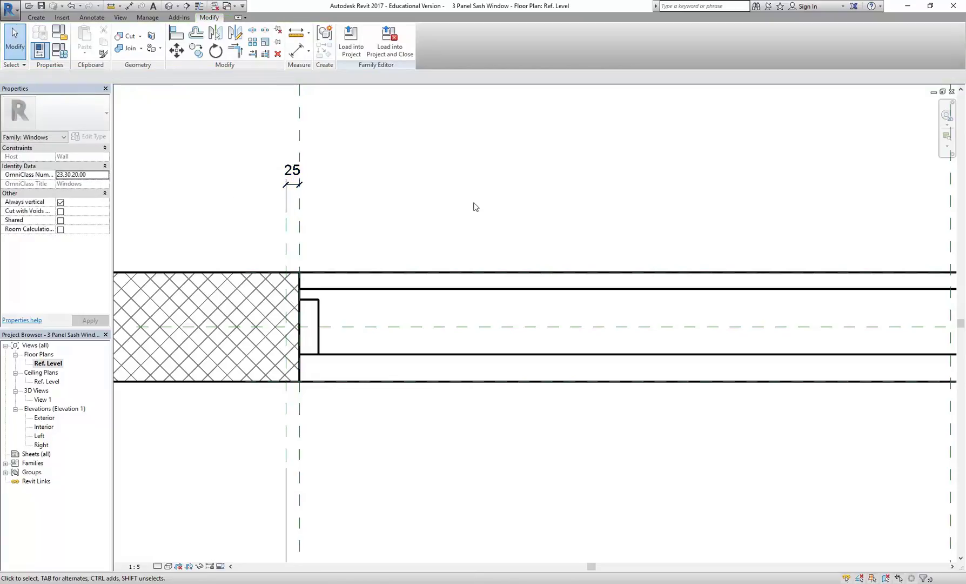
- Drag the right-end 60 dimension's witness line onto the Right reference plane to read 25
{"action": "scroll", "coordinate": [884, 120], "scroll_direction": "down", "scroll_amount": 3}
{"action": "middle_click_drag", "start_coordinate": [623, 200], "coordinate": [402, 234]}
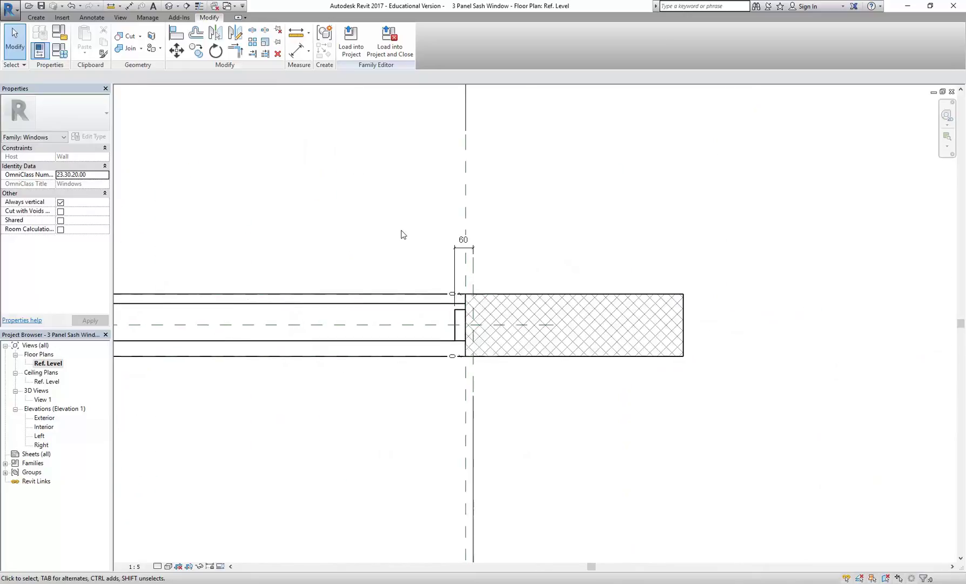
{"action": "scroll", "coordinate": [403, 235], "scroll_direction": "up", "scroll_amount": 4}
{"action": "left_click", "coordinate": [505, 321]}
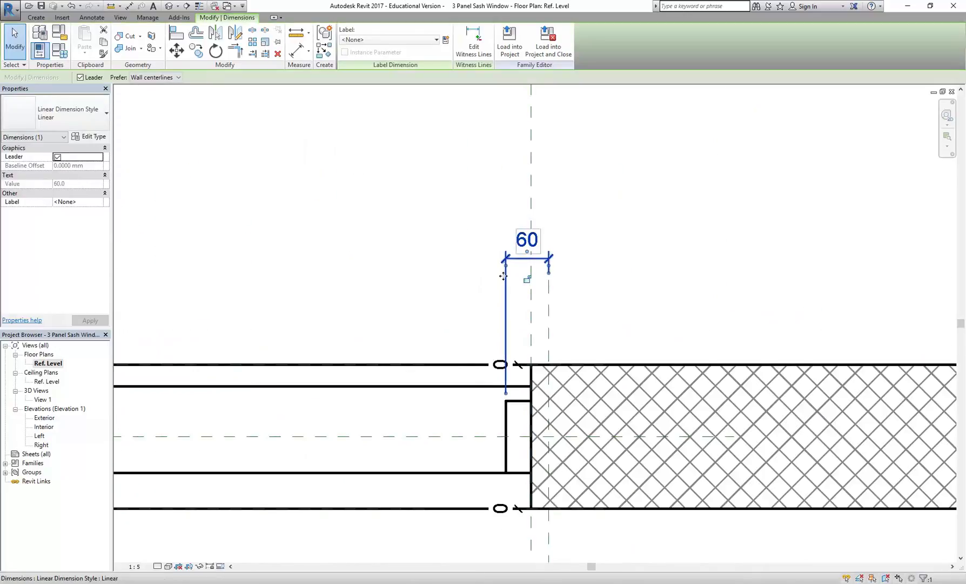
{"action": "left_click_drag", "start_coordinate": [506, 266], "coordinate": [531, 263]}
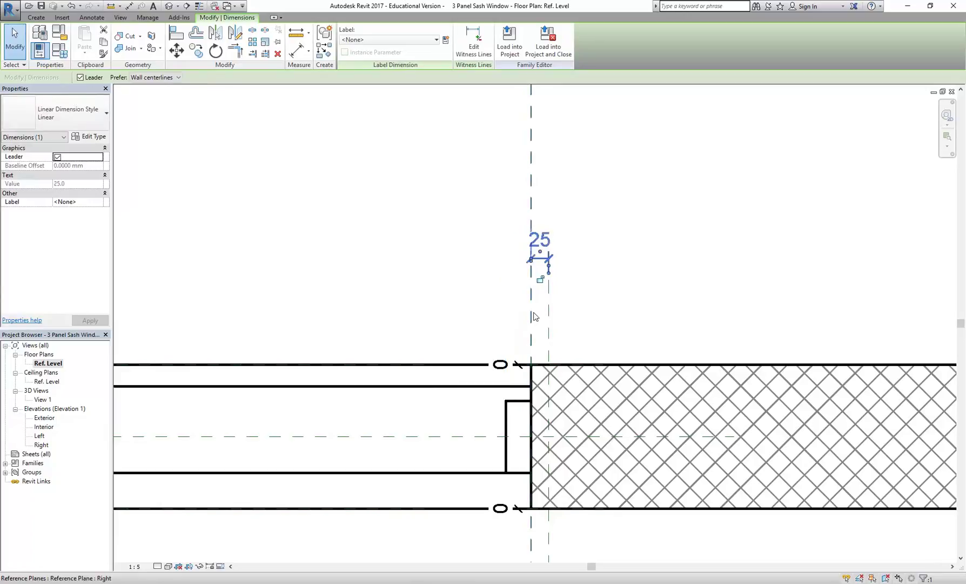
- Change Width from 3800 to 2500 in Family Types, apply it, and check the narrowed plan
{"action": "left_click", "coordinate": [416, 259]}
{"action": "scroll", "coordinate": [417, 259], "scroll_direction": "down", "scroll_amount": 5}
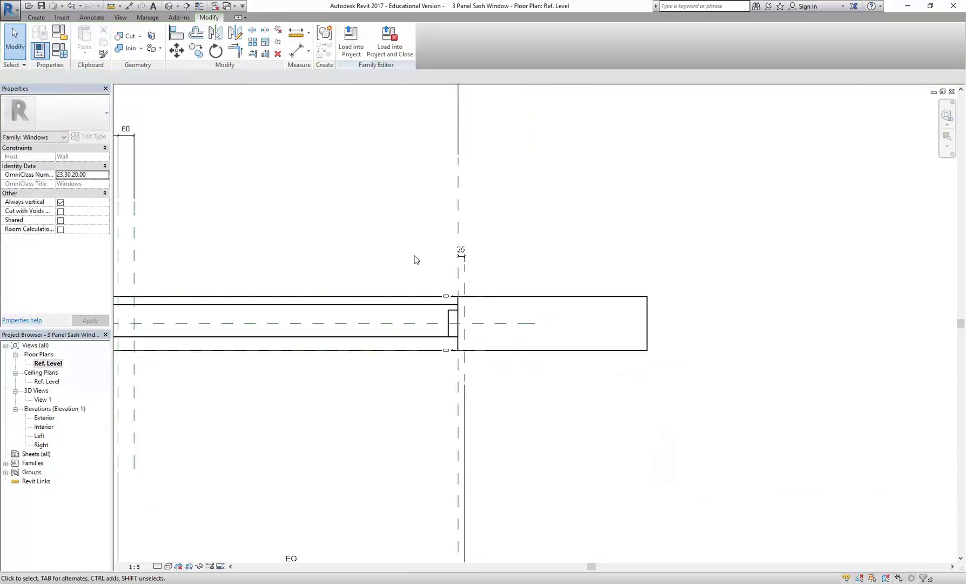
{"action": "middle_click_drag", "start_coordinate": [682, 315], "coordinate": [562, 329]}
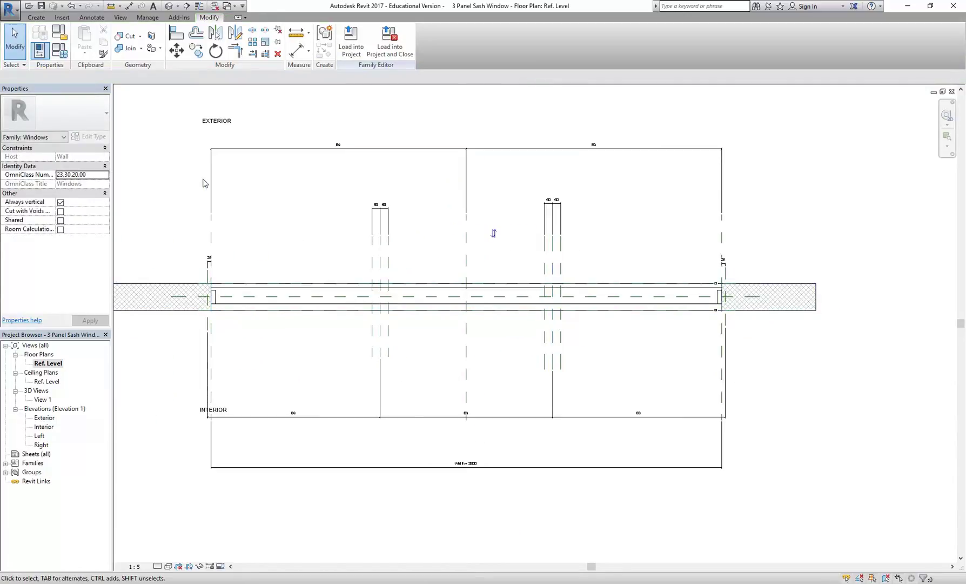
{"action": "left_click", "coordinate": [61, 51]}
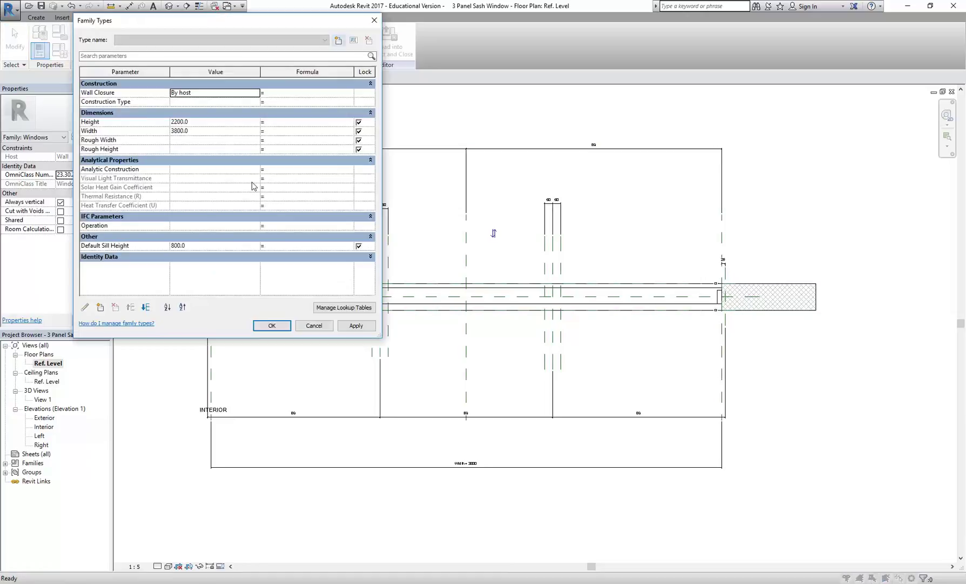
{"action": "left_click", "coordinate": [212, 131]}
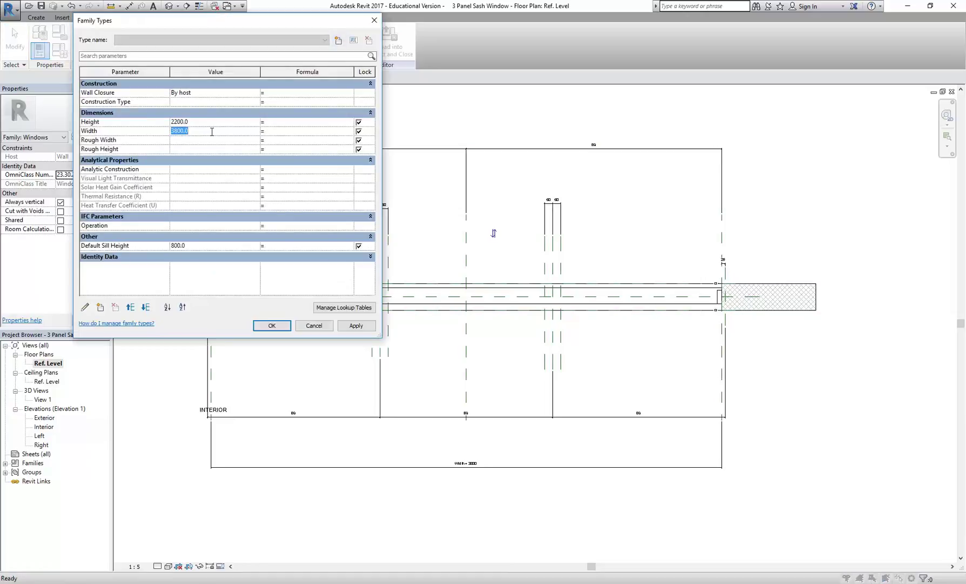
{"action": "type", "text": "2500"}
{"action": "left_click", "coordinate": [355, 325]}
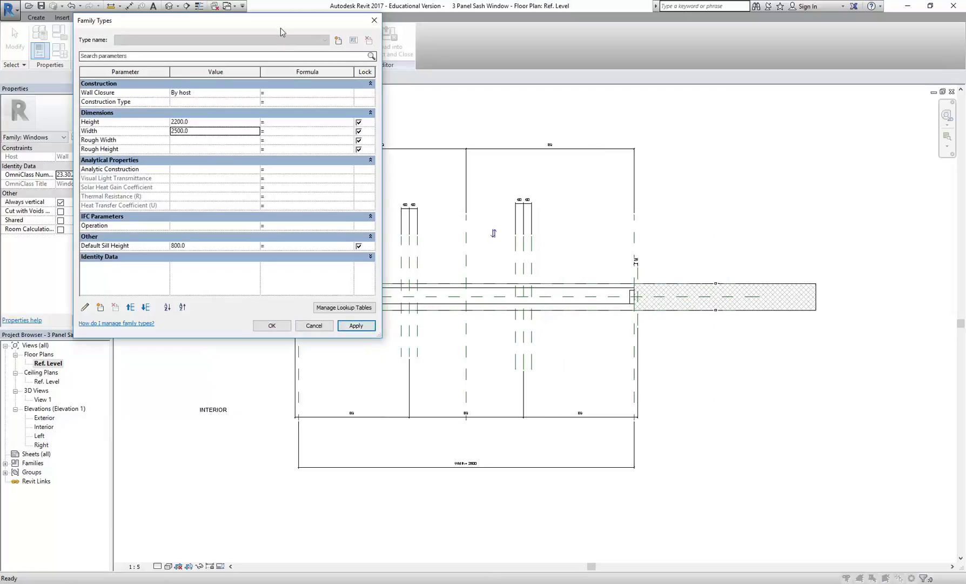
{"action": "left_click_drag", "start_coordinate": [281, 28], "coordinate": [120, 165]}
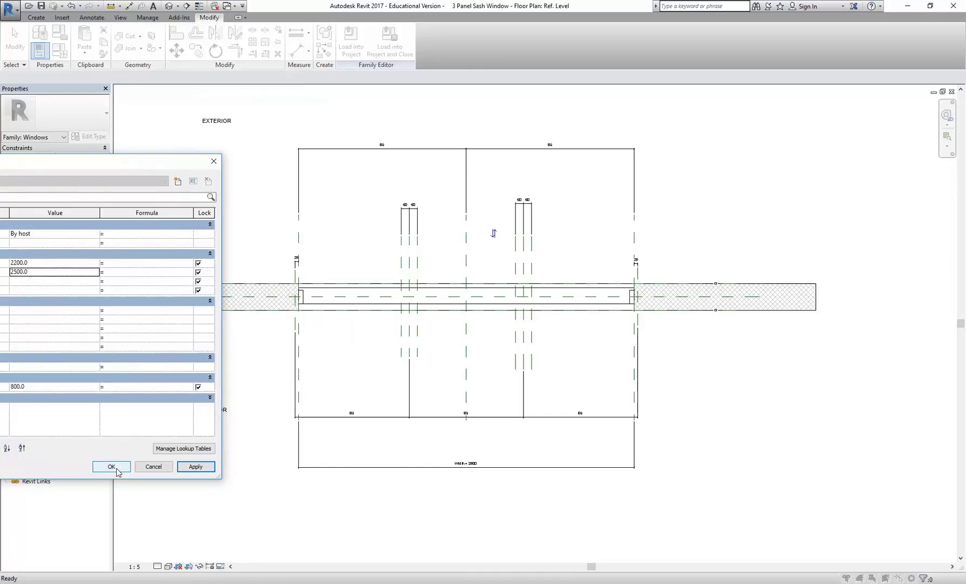
{"action": "left_click_drag", "start_coordinate": [87, 166], "coordinate": [249, 85]}
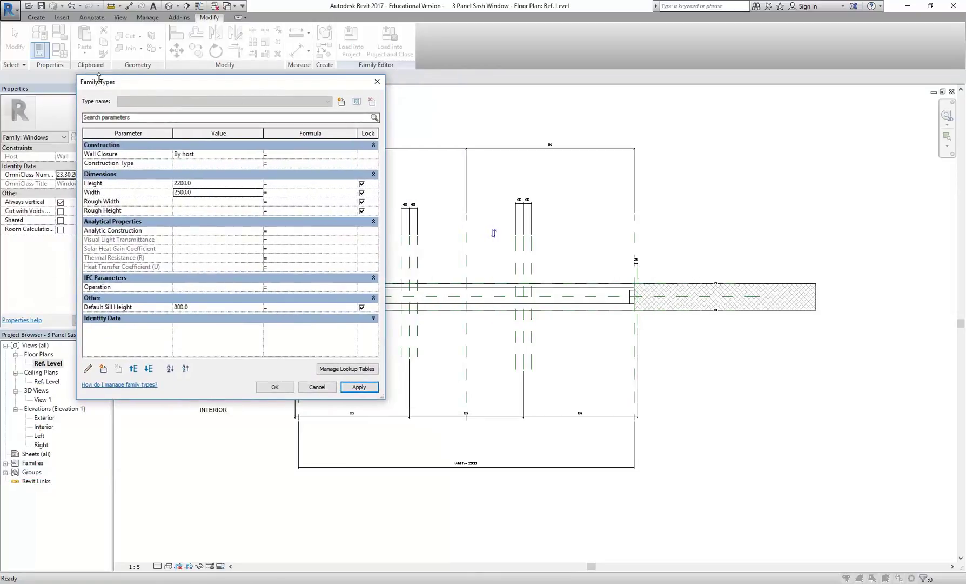
- Accept the Family Types changes and inspect the left end's reference planes at the jamb
{"action": "left_click", "coordinate": [275, 387]}
{"action": "scroll", "coordinate": [459, 470], "scroll_direction": "up", "scroll_amount": 4}
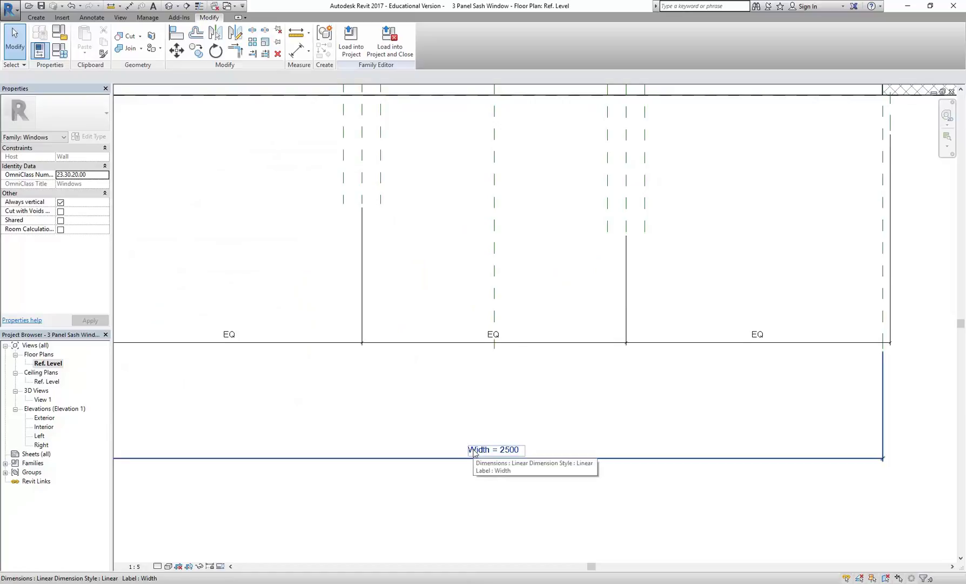
{"action": "scroll", "coordinate": [408, 422], "scroll_direction": "down", "scroll_amount": 3}
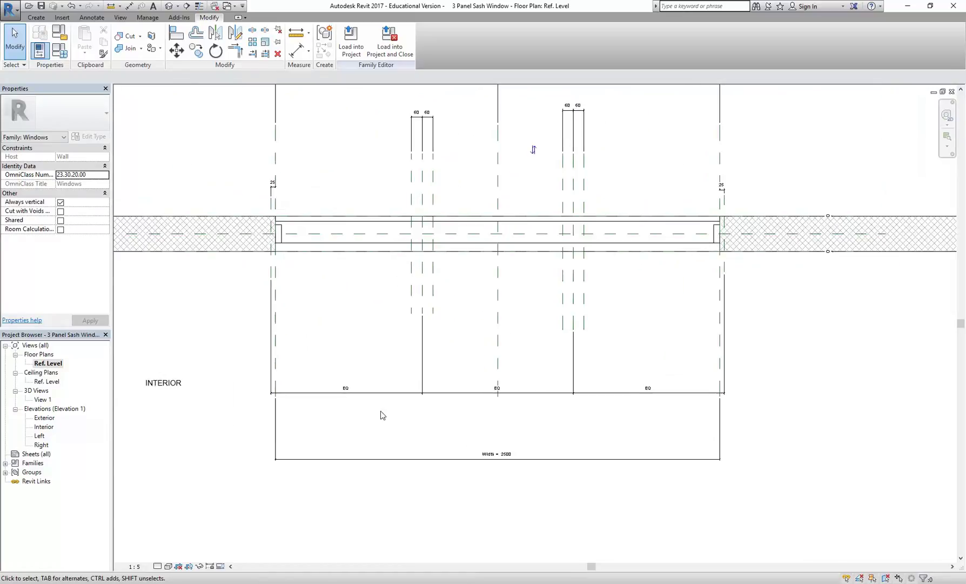
{"action": "middle_click_drag", "start_coordinate": [313, 291], "coordinate": [309, 297]}
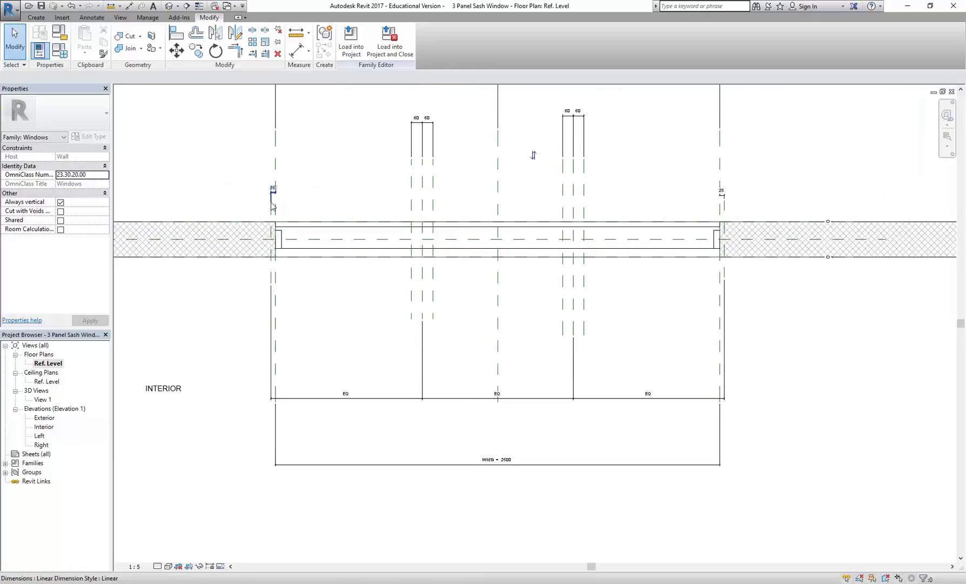
{"action": "scroll", "coordinate": [263, 190], "scroll_direction": "up", "scroll_amount": 3}
{"action": "left_click", "coordinate": [264, 185]}
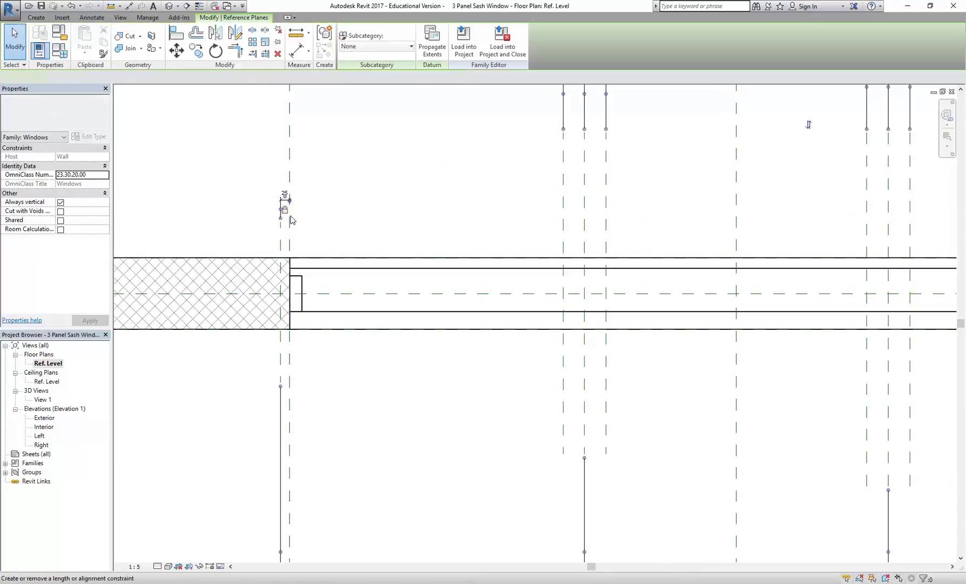
{"action": "left_click", "coordinate": [264, 184]}
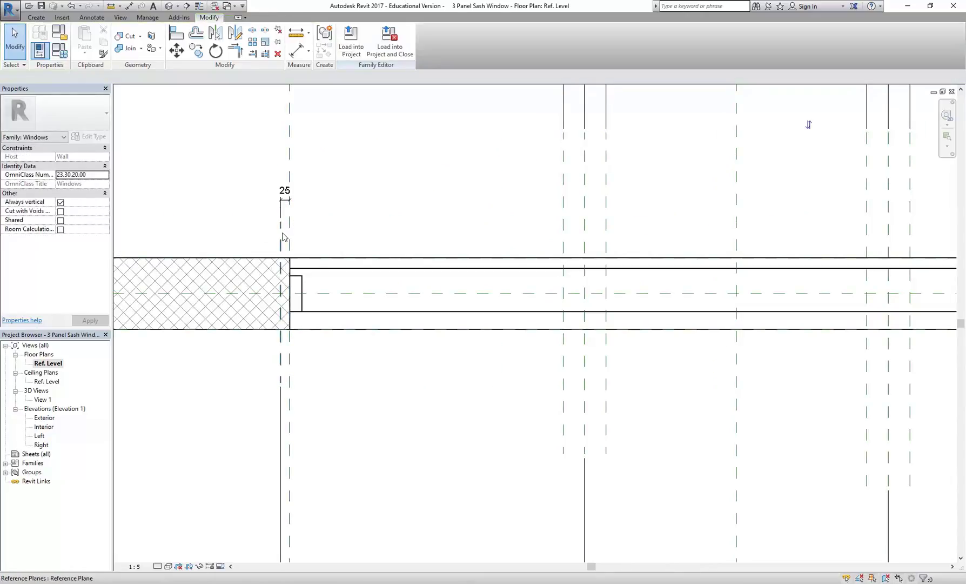
{"action": "left_click", "coordinate": [288, 190]}
{"action": "left_click", "coordinate": [215, 205]}
- Select the overall Width dimension of the 2500-wide window
{"action": "scroll", "coordinate": [326, 341], "scroll_direction": "down", "scroll_amount": 4}
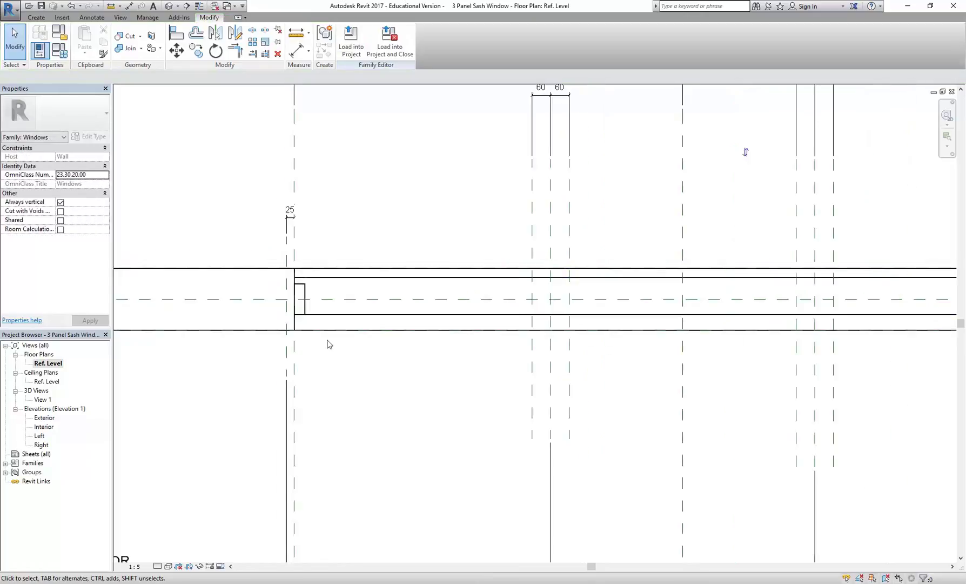
{"action": "middle_click_drag", "start_coordinate": [308, 337], "coordinate": [334, 402]}
{"action": "scroll", "coordinate": [448, 465], "scroll_direction": "up", "scroll_amount": 2}
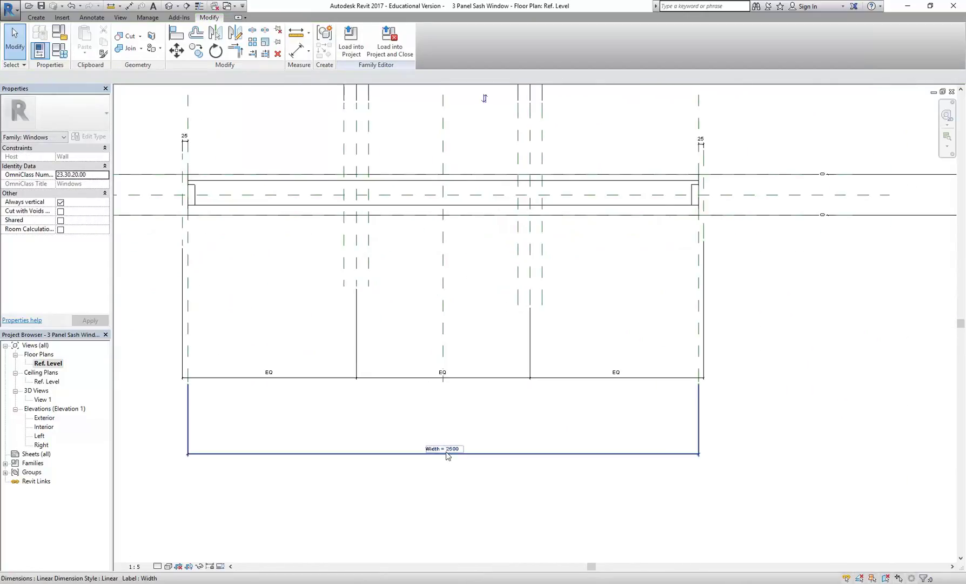
{"action": "left_click", "coordinate": [442, 458]}
{"action": "scroll", "coordinate": [423, 449], "scroll_direction": "up", "scroll_amount": 3}
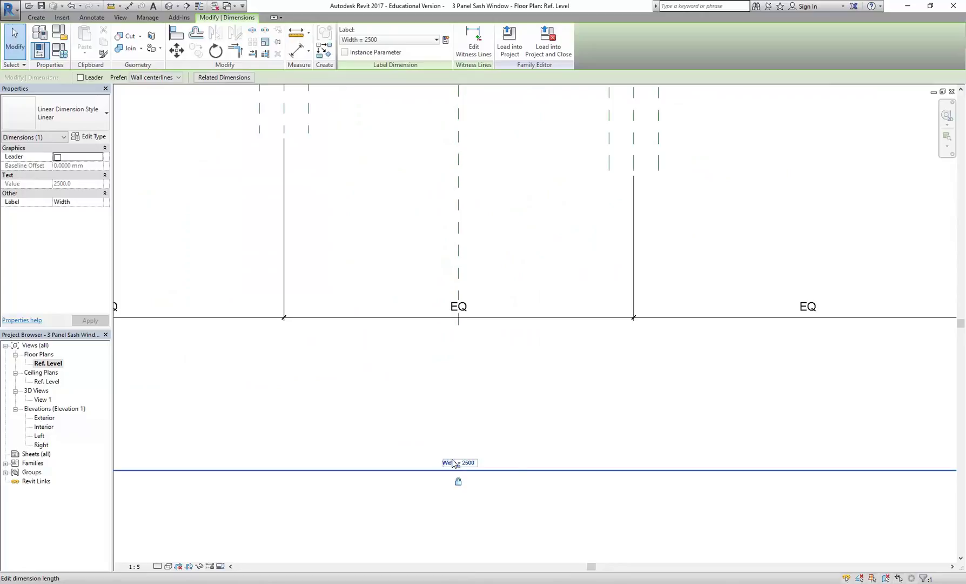
{"action": "scroll", "coordinate": [452, 453], "scroll_direction": "down", "scroll_amount": 3}
{"action": "mouse_move", "coordinate": [453, 453]}
{"action": "middle_mouse_down"}
{"action": "mouse_move", "coordinate": [434, 446]}
{"action": "mouse_move", "coordinate": [475, 473]}
{"action": "middle_mouse_up"}
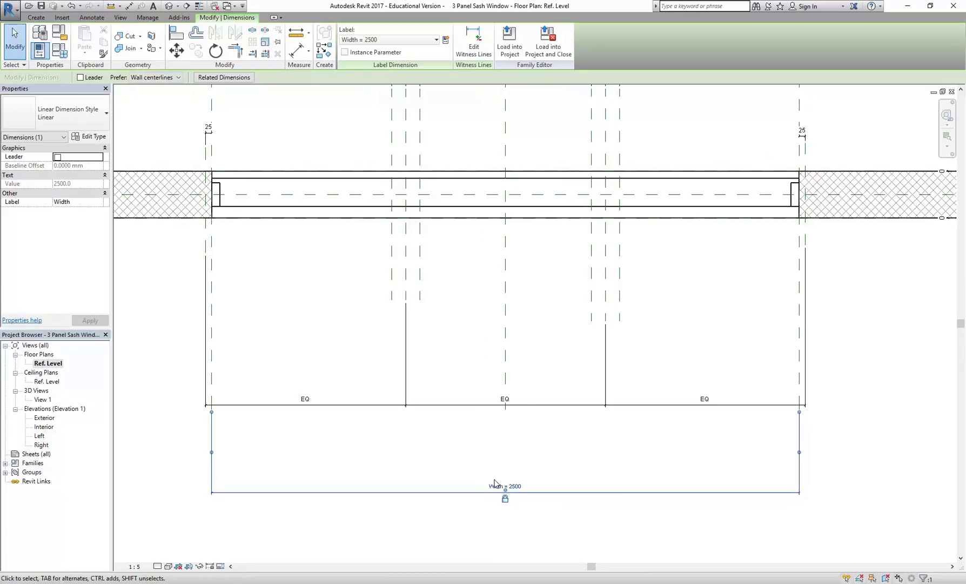
- Set the Width dimension to 3800 and check the three EQ panels resize
{"action": "left_click", "coordinate": [496, 485]}
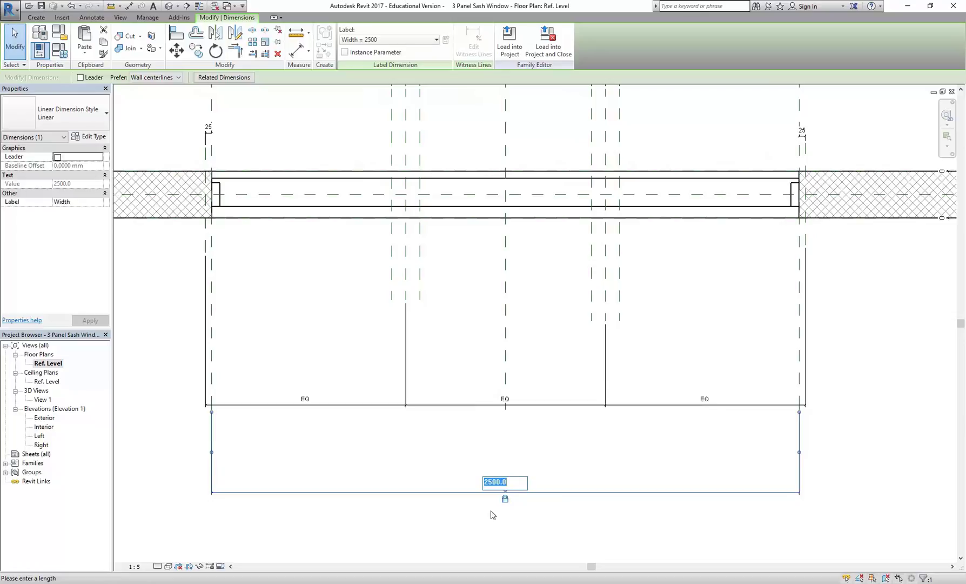
{"action": "type", "text": "3800"}
{"action": "key", "text": "Return"}
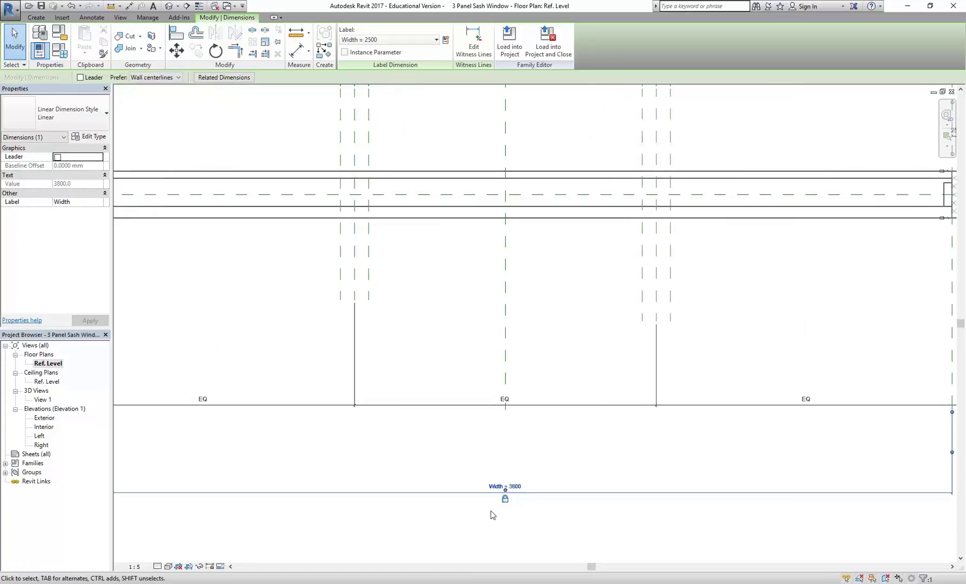
{"action": "scroll", "coordinate": [470, 422], "scroll_direction": "down", "scroll_amount": 3}
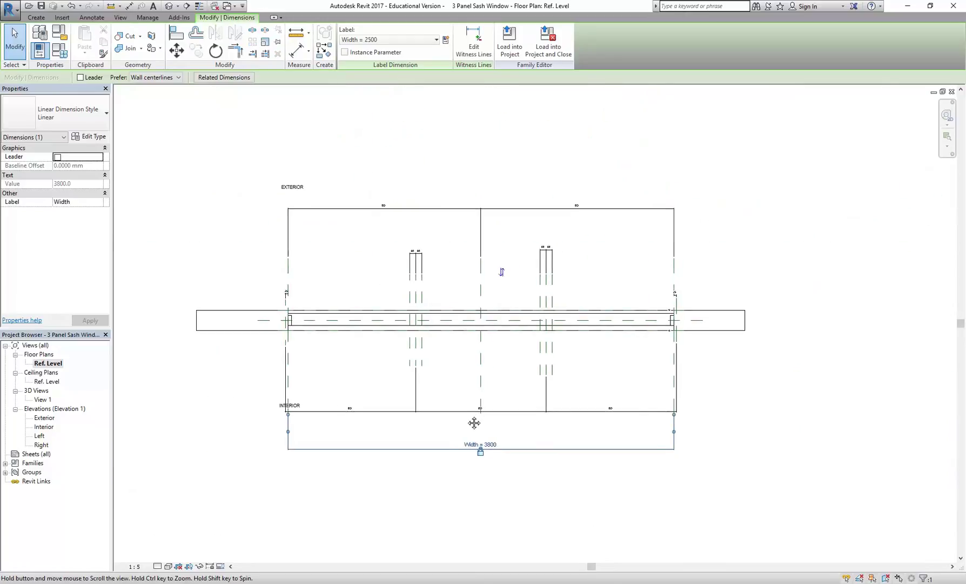
{"action": "scroll", "coordinate": [465, 420], "scroll_direction": "up", "scroll_amount": 2}
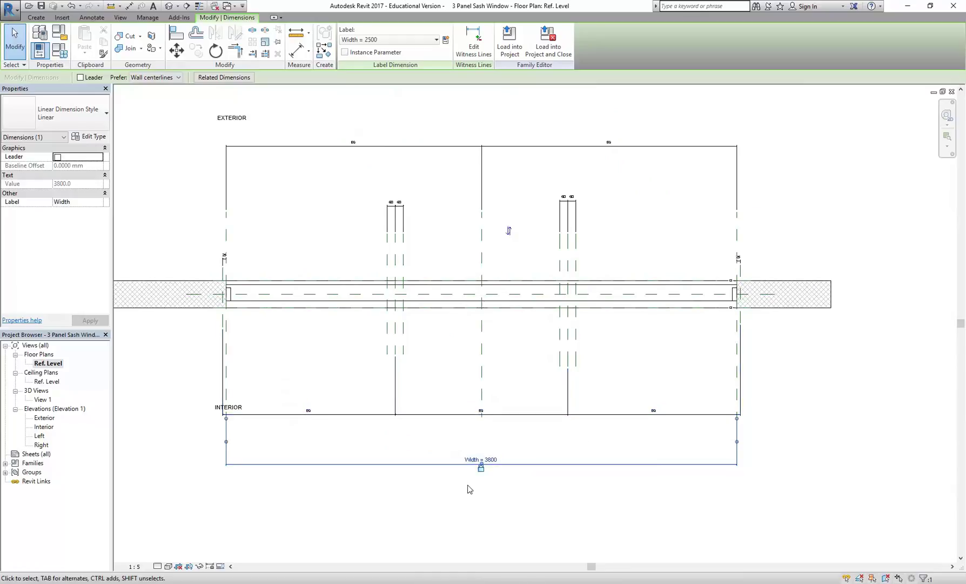
{"action": "middle_click_drag", "start_coordinate": [469, 489], "coordinate": [484, 502]}
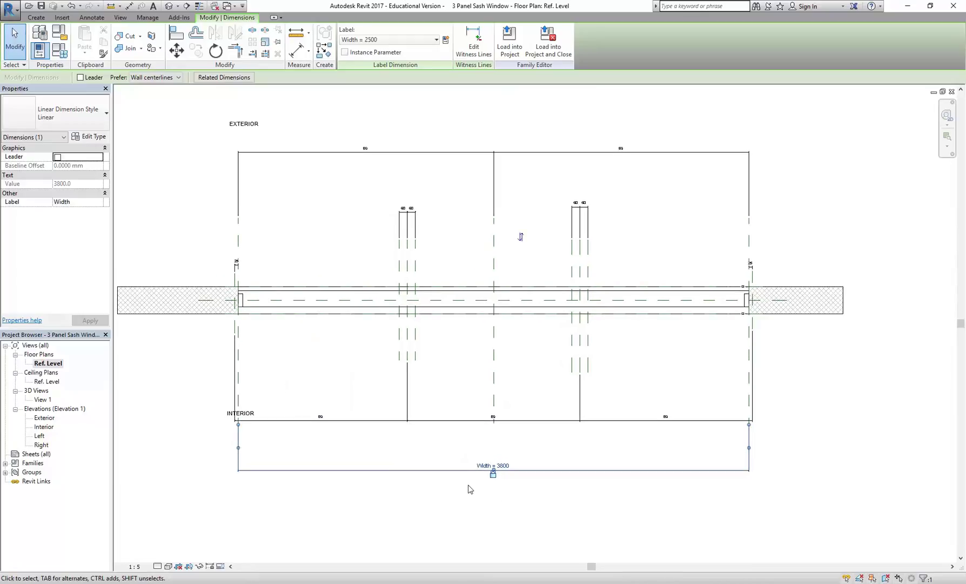
{"action": "scroll", "coordinate": [470, 488], "scroll_direction": "up", "scroll_amount": 3}
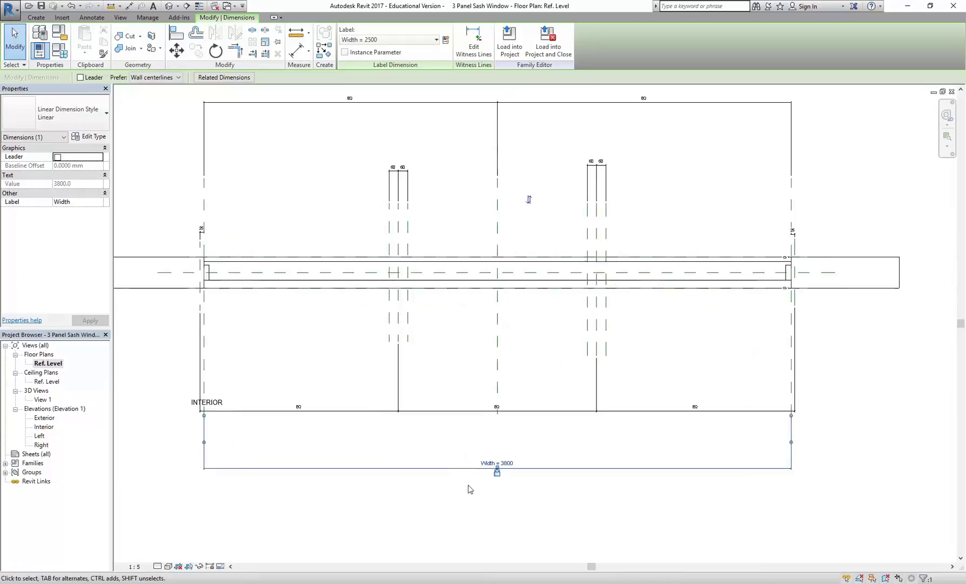
- Flex the Width to 2500 and back to 3800, then deselect the dimension
{"action": "left_click", "coordinate": [491, 464]}
{"action": "type", "text": "2500"}
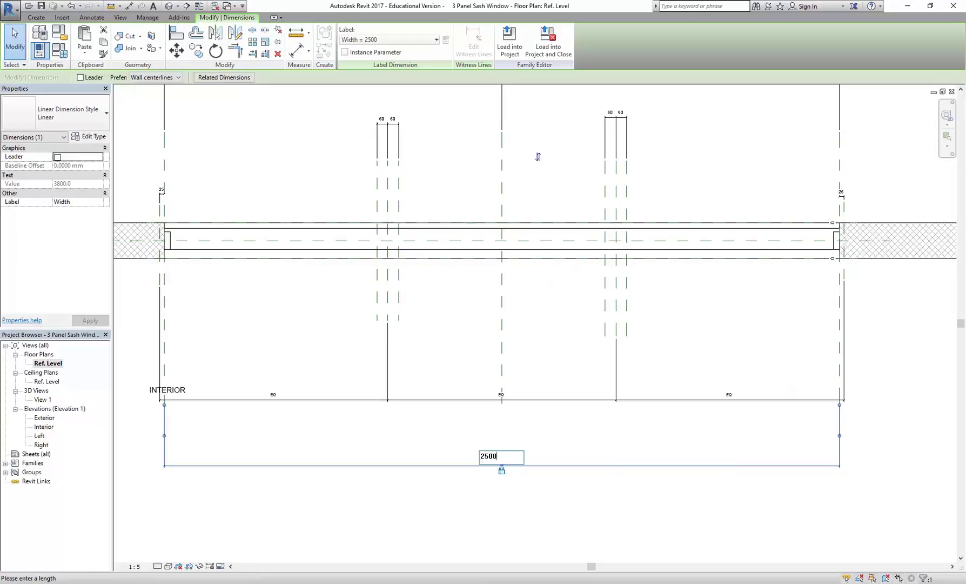
{"action": "key", "text": "Return"}
{"action": "left_click", "coordinate": [486, 459]}
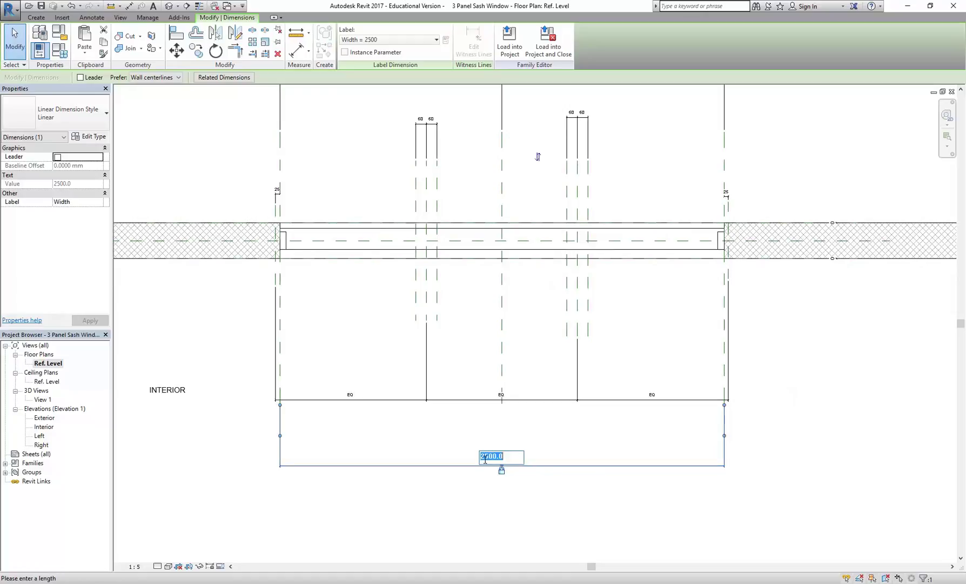
{"action": "type", "text": "3800"}
{"action": "key", "text": "Return"}
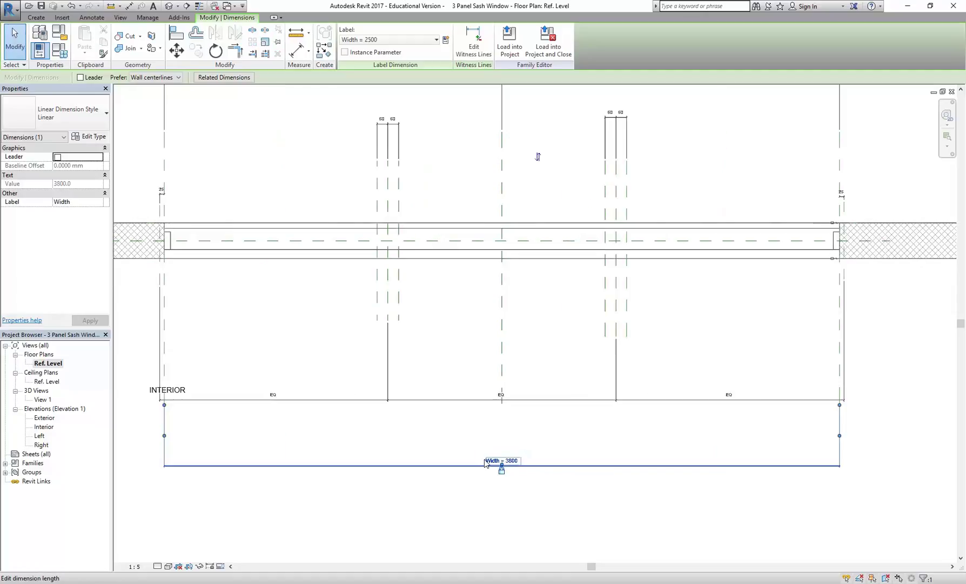
{"action": "left_click", "coordinate": [302, 305]}
{"action": "scroll", "coordinate": [358, 334], "scroll_direction": "down", "scroll_amount": 3}
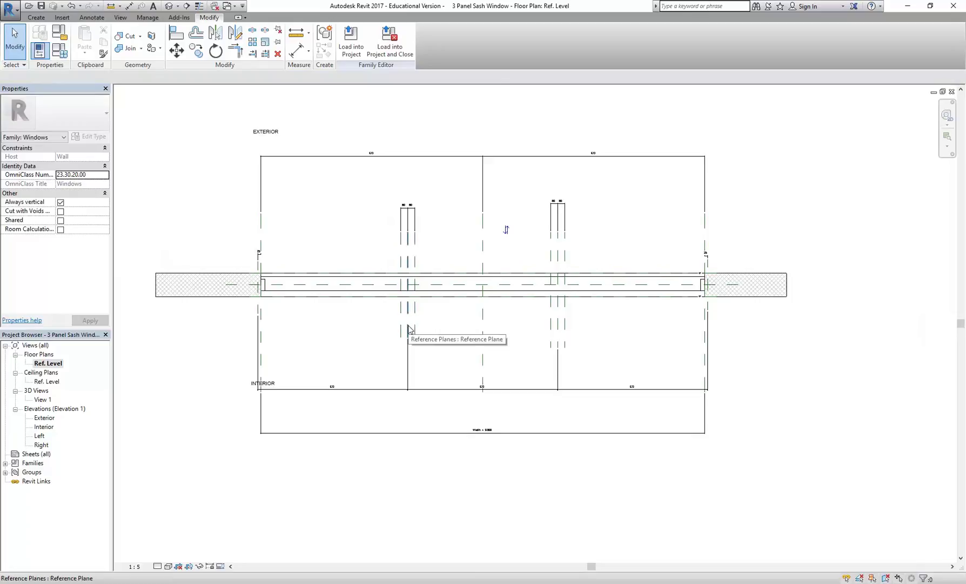
- Start a solid Extrusion with the Rectangle draw tool, zoomed into the left mullion reference planes
{"action": "scroll", "coordinate": [407, 318], "scroll_direction": "up", "scroll_amount": 3}
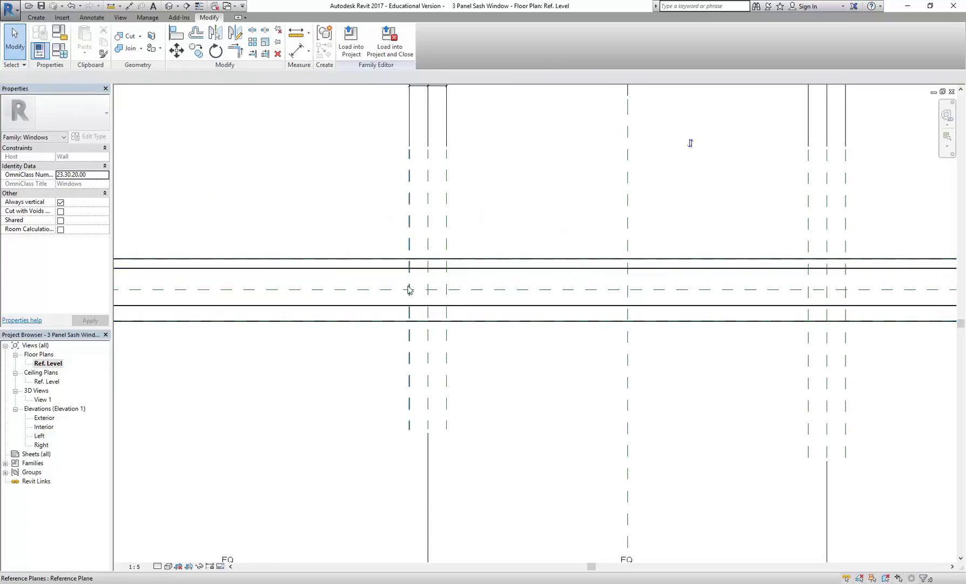
{"action": "scroll", "coordinate": [334, 236], "scroll_direction": "up", "scroll_amount": 1}
{"action": "scroll", "coordinate": [331, 241], "scroll_direction": "down", "scroll_amount": 1}
{"action": "middle_click_drag", "start_coordinate": [330, 241], "coordinate": [330, 302]}
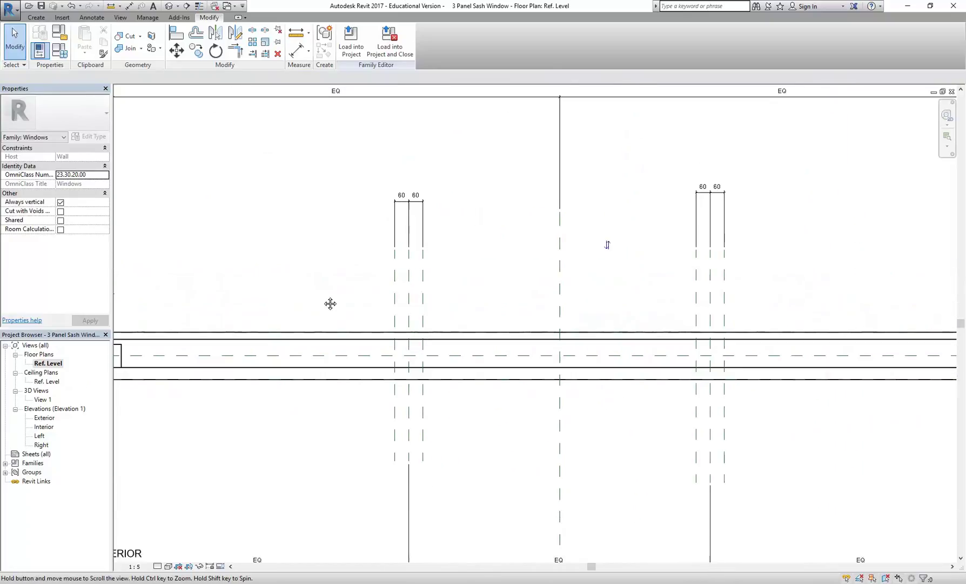
{"action": "left_click", "coordinate": [34, 19]}
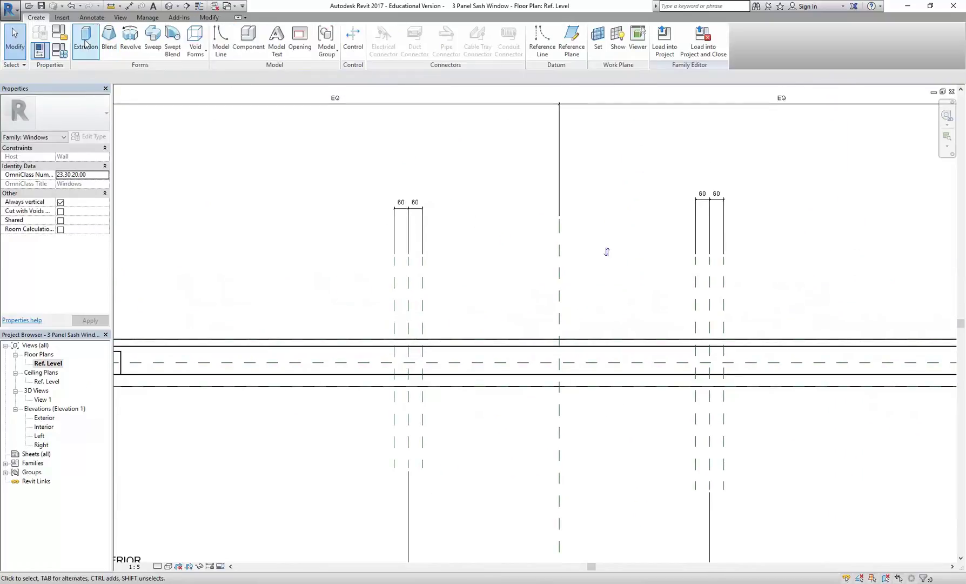
{"action": "left_click", "coordinate": [85, 45]}
{"action": "left_click", "coordinate": [377, 31]}
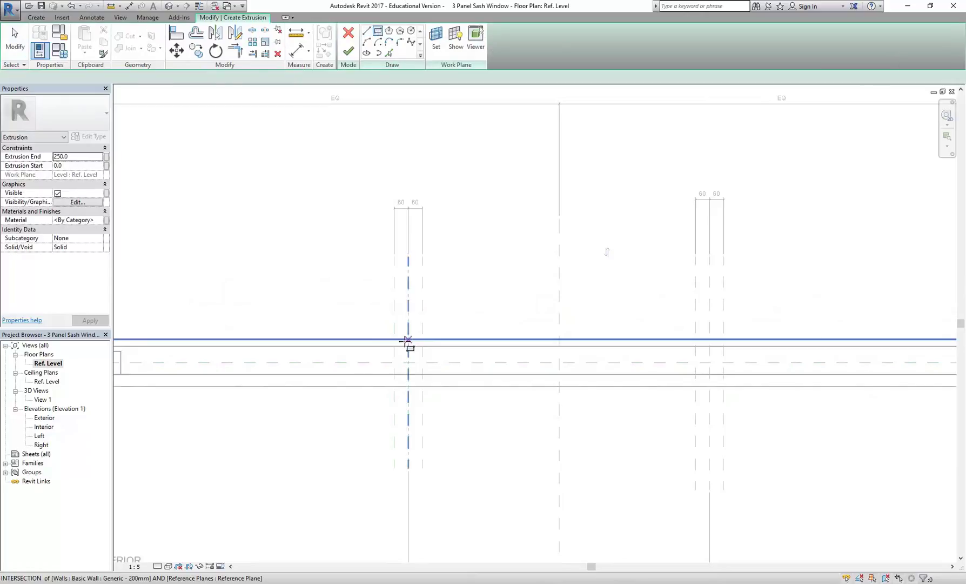
{"action": "scroll", "coordinate": [406, 341], "scroll_direction": "up", "scroll_amount": 5}
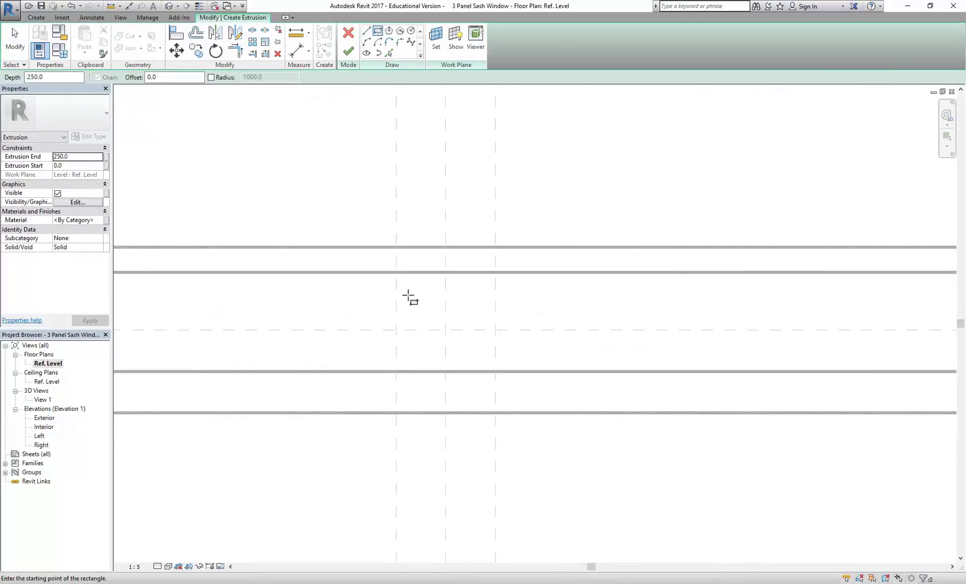
{"action": "middle_click_drag", "start_coordinate": [409, 297], "coordinate": [406, 296]}
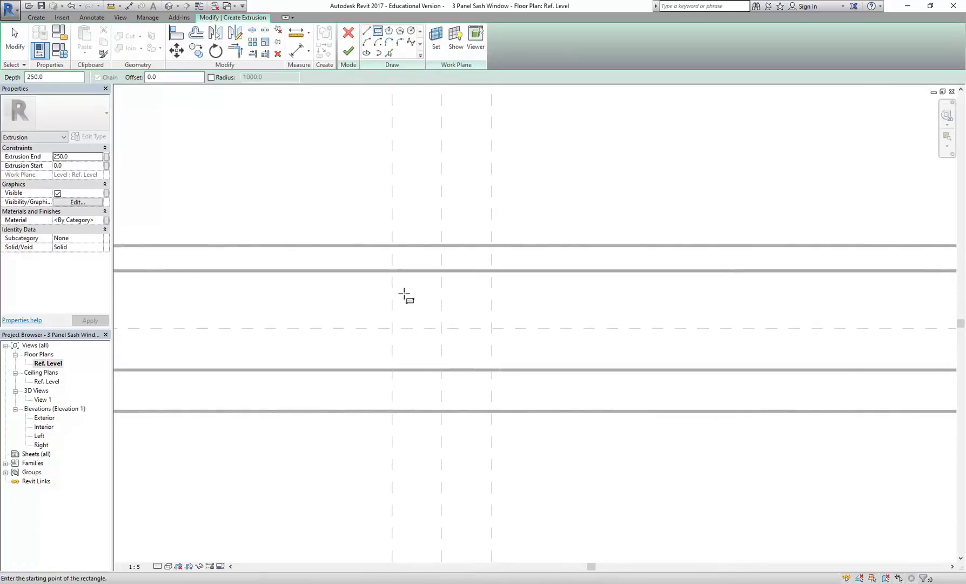
{"action": "scroll", "coordinate": [411, 301], "scroll_direction": "up", "scroll_amount": 1}
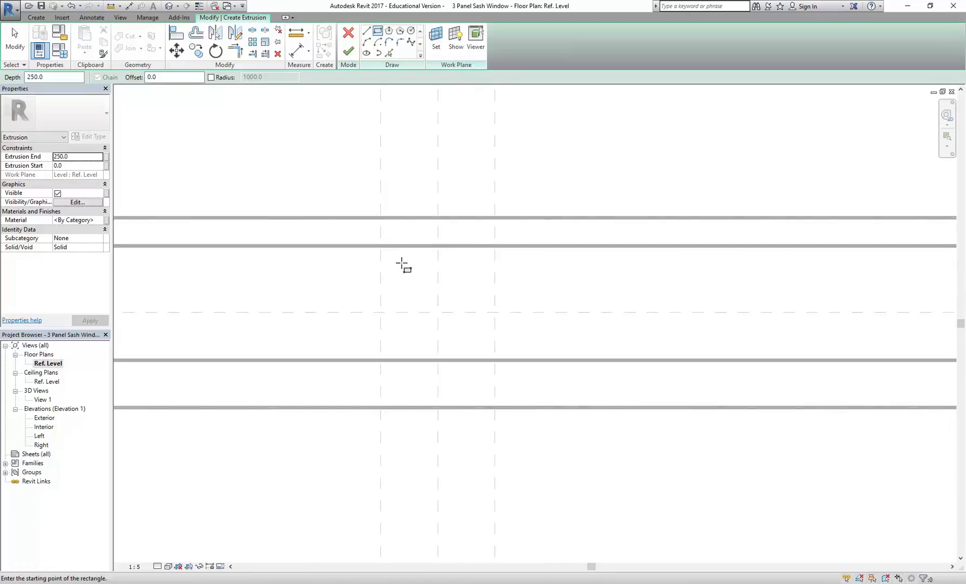
- Draw a rectangular mullion profile about 80 wide between the two wall lines
{"action": "left_click", "coordinate": [399, 261]}
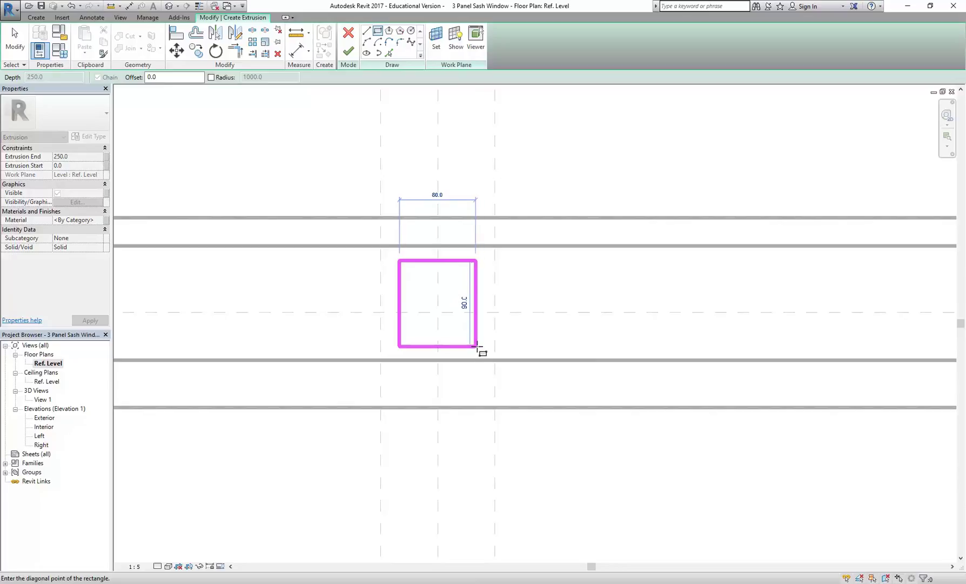
{"action": "left_click", "coordinate": [476, 346]}
{"action": "scroll", "coordinate": [424, 346], "scroll_direction": "up", "scroll_amount": 2}
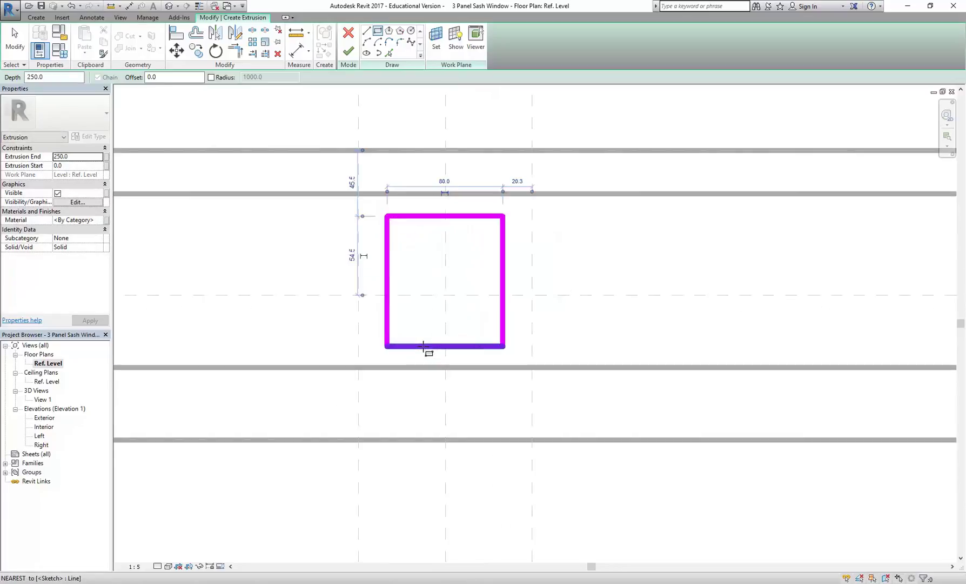
{"action": "scroll", "coordinate": [424, 346], "scroll_direction": "up", "scroll_amount": 1}
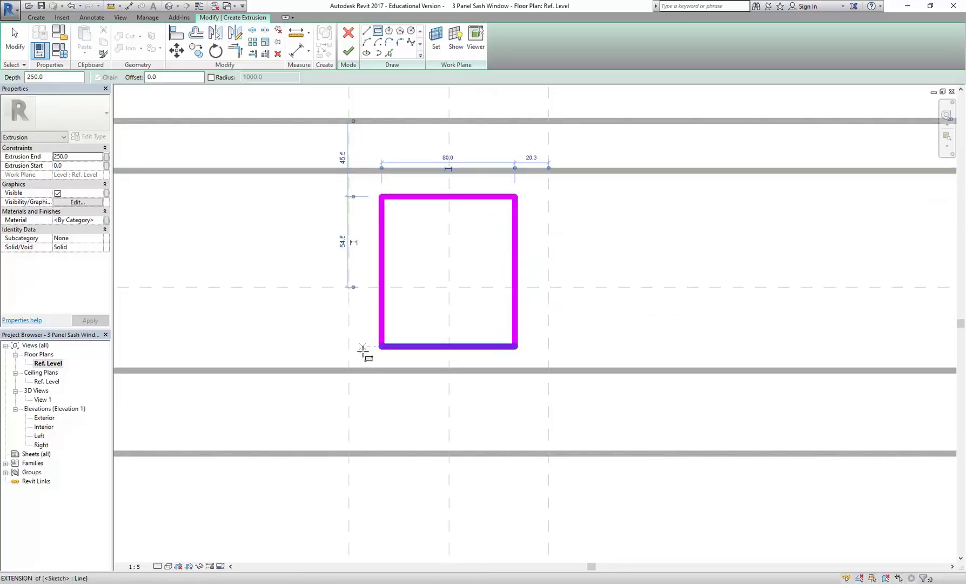
{"action": "scroll", "coordinate": [346, 241], "scroll_direction": "down", "scroll_amount": 1}
{"action": "middle_click_drag", "start_coordinate": [355, 248], "coordinate": [365, 313]}
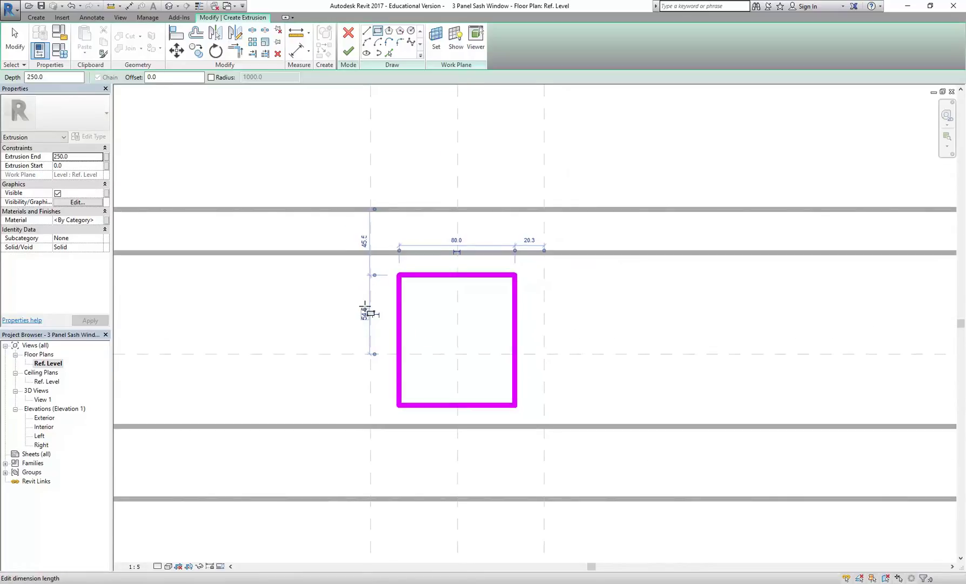
{"action": "left_click", "coordinate": [178, 34]}
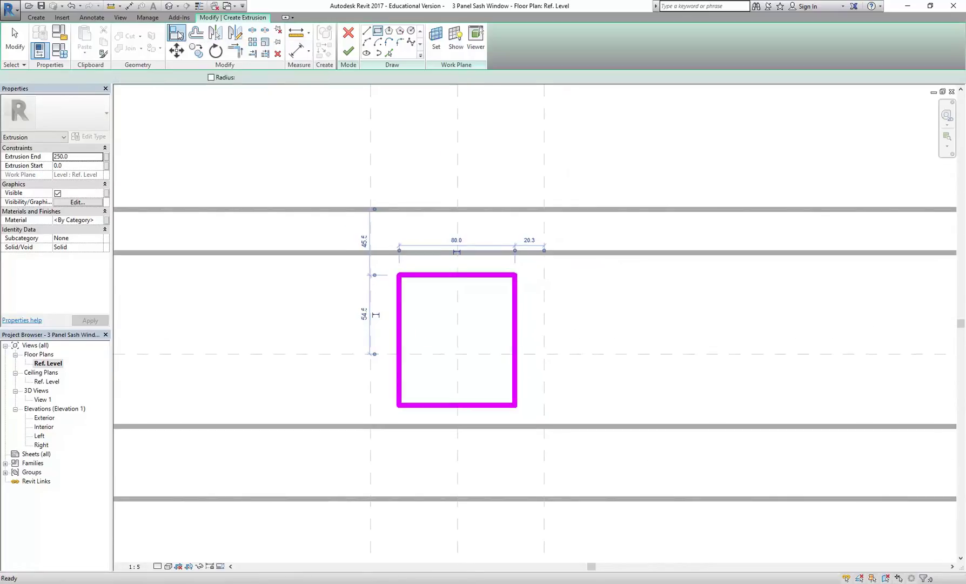
- Align the rectangle's top and bottom edges to the wall lines and its sides to the mullion reference planes
{"action": "left_click", "coordinate": [304, 254]}
{"action": "left_click", "coordinate": [442, 275]}
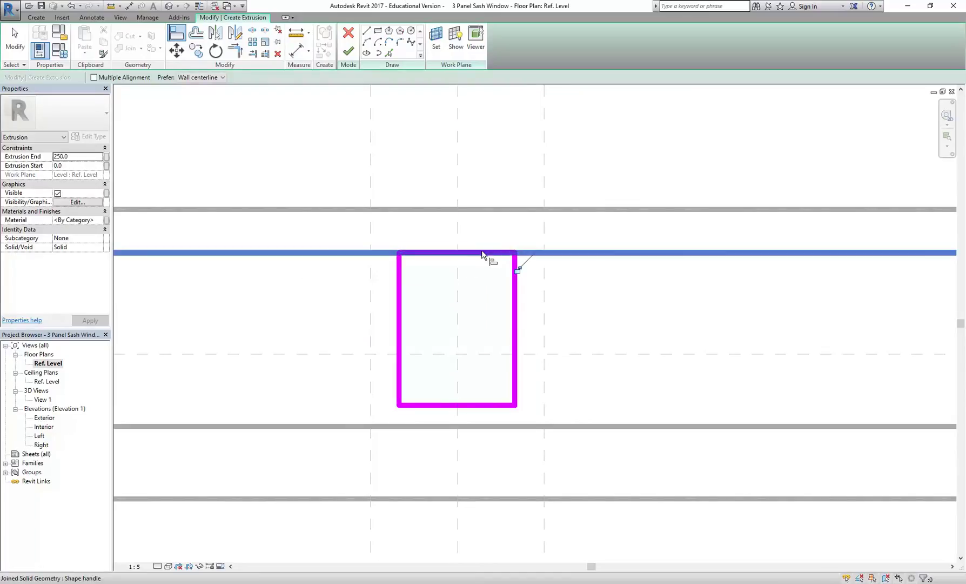
{"action": "left_click", "coordinate": [472, 426]}
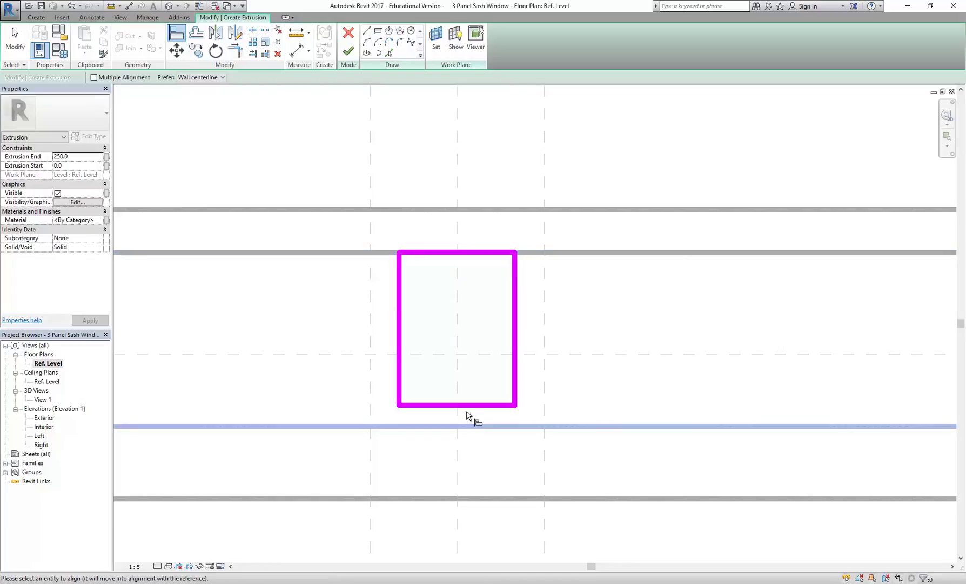
{"action": "left_click", "coordinate": [468, 406]}
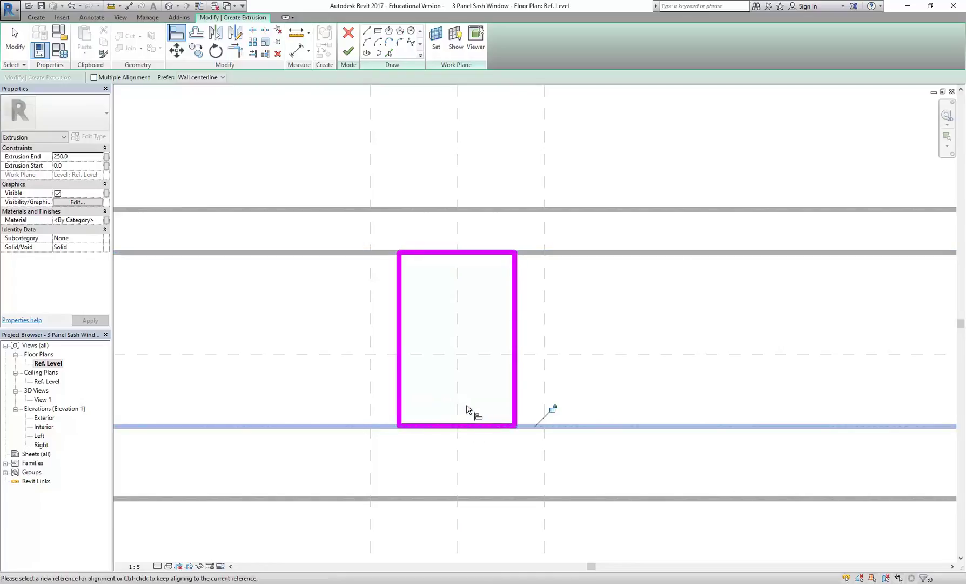
{"action": "left_click", "coordinate": [372, 301]}
{"action": "left_click", "coordinate": [399, 301]}
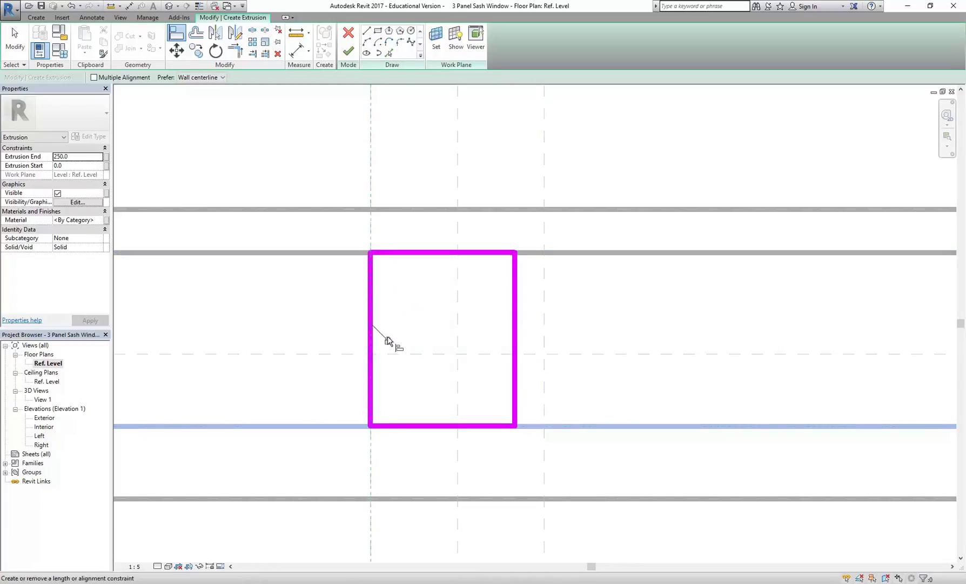
{"action": "left_click", "coordinate": [544, 234]}
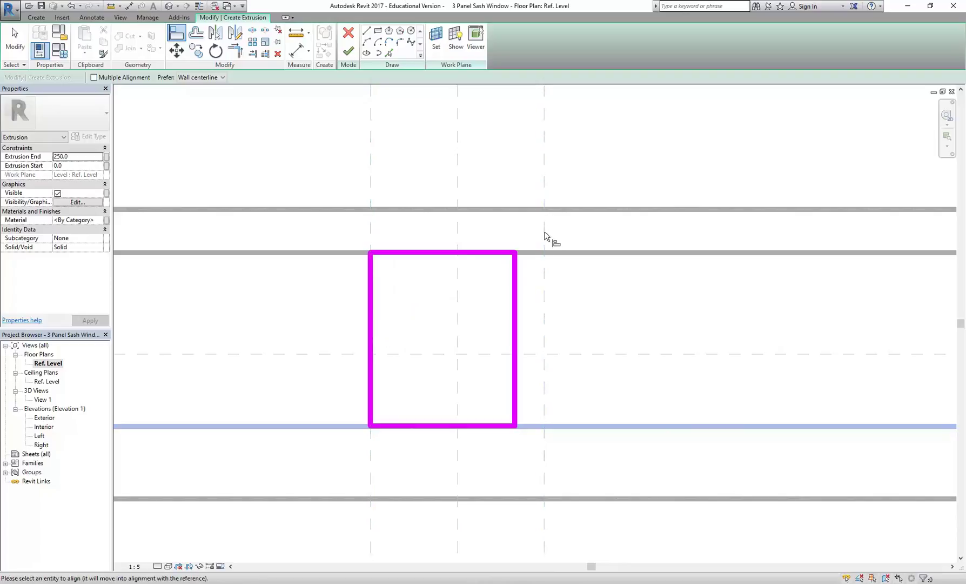
{"action": "left_click", "coordinate": [515, 331]}
{"action": "scroll", "coordinate": [384, 252], "scroll_direction": "down", "scroll_amount": 4}
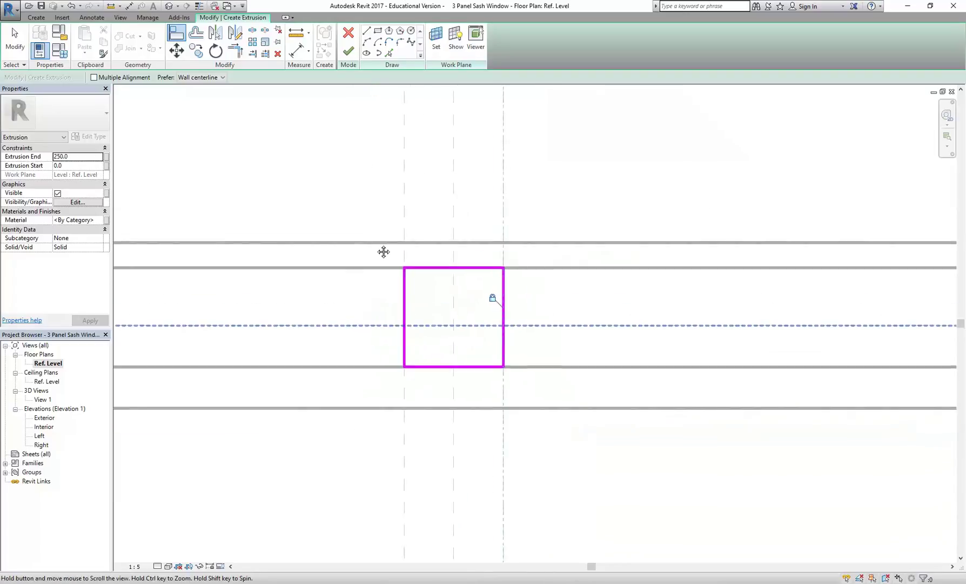
{"action": "middle_click_drag", "start_coordinate": [381, 249], "coordinate": [399, 301]}
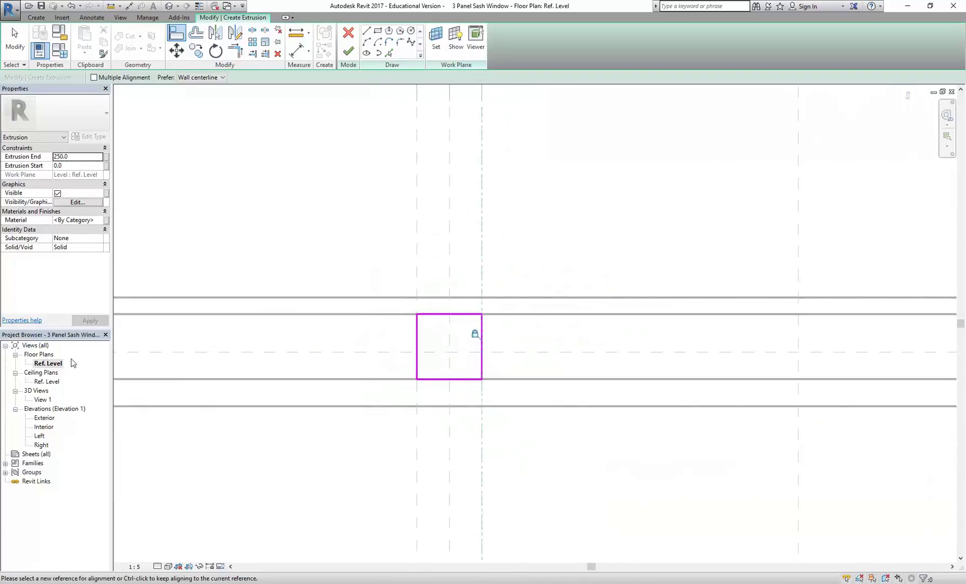
- In the Exterior elevation, set Extrusion Start 1000 and End 1200, then finish the extrusion
{"action": "double_click", "coordinate": [43, 418]}
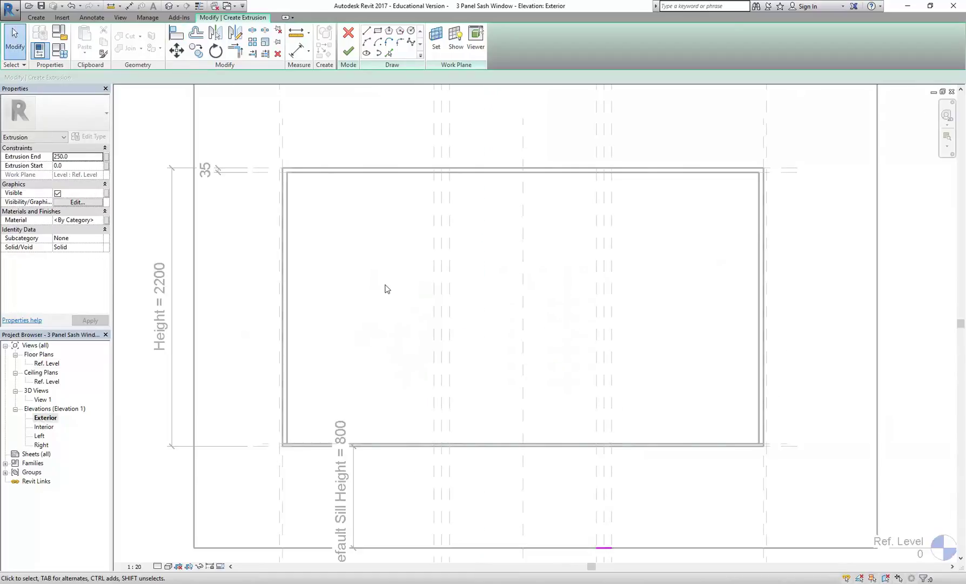
{"action": "scroll", "coordinate": [381, 283], "scroll_direction": "down", "scroll_amount": 3}
{"action": "key", "text": "Tab"}
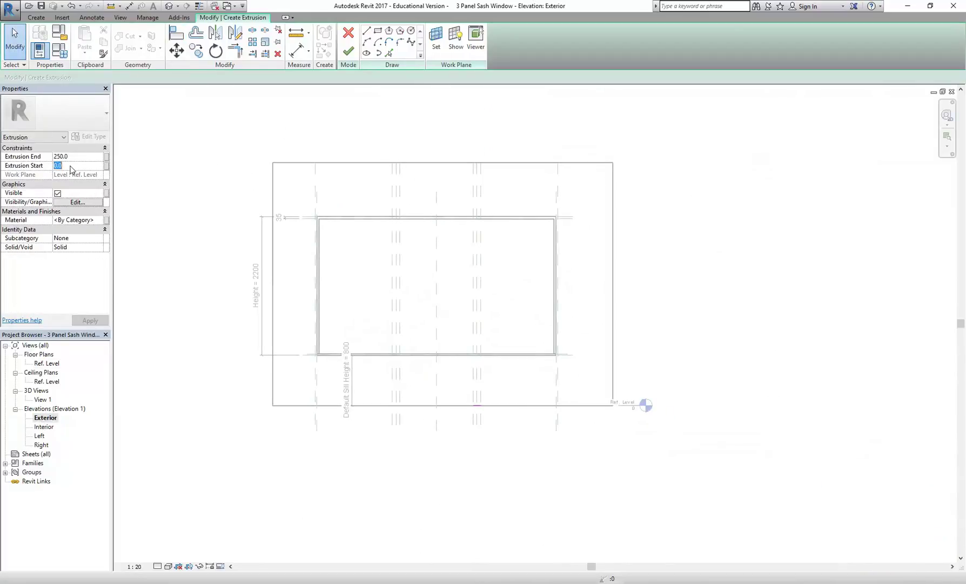
{"action": "type", "text": "1000"}
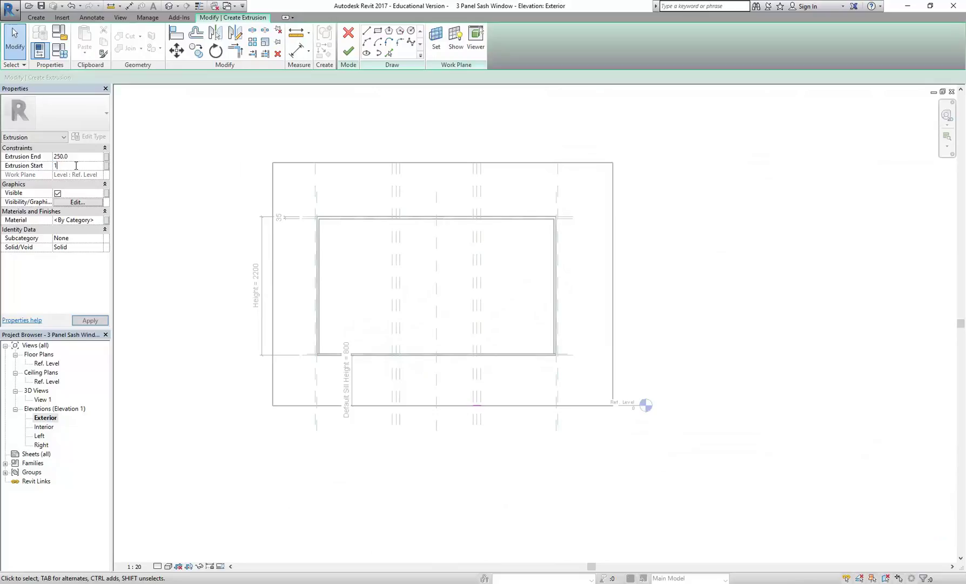
{"action": "left_click", "coordinate": [77, 156]}
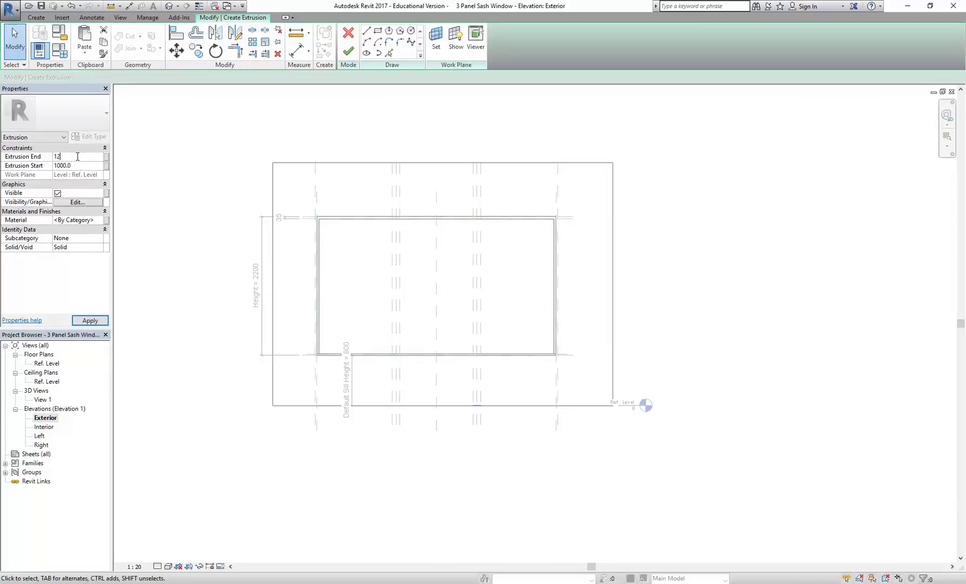
{"action": "left_click", "coordinate": [80, 166]}
{"action": "left_click", "coordinate": [348, 50]}
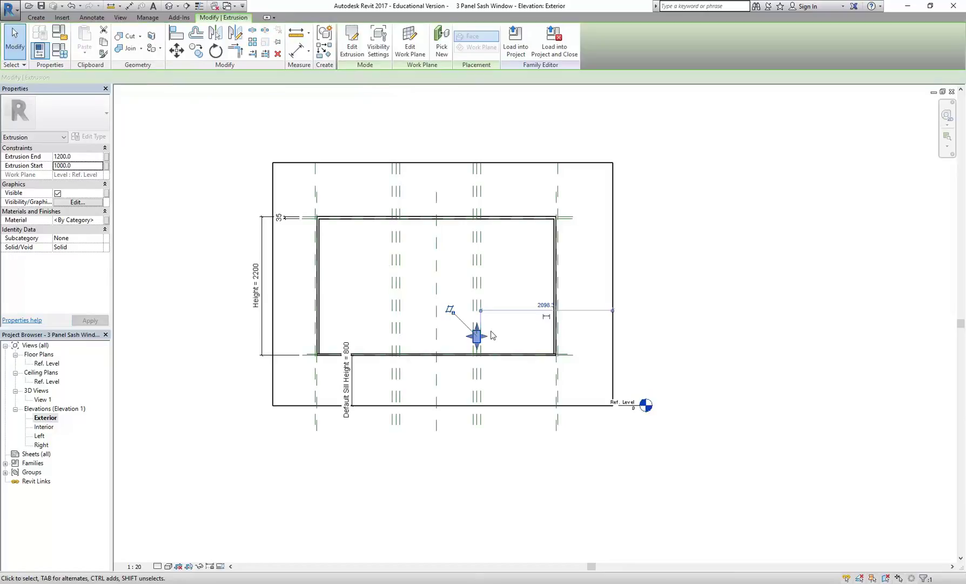
- Stretch the mullion up to the frame top and down to its bottom, spanning 820 to 2965
{"action": "scroll", "coordinate": [480, 329], "scroll_direction": "up", "scroll_amount": 3}
{"action": "left_click_drag", "start_coordinate": [478, 336], "coordinate": [485, 112]}
{"action": "scroll", "coordinate": [397, 508], "scroll_direction": "down", "scroll_amount": 1}
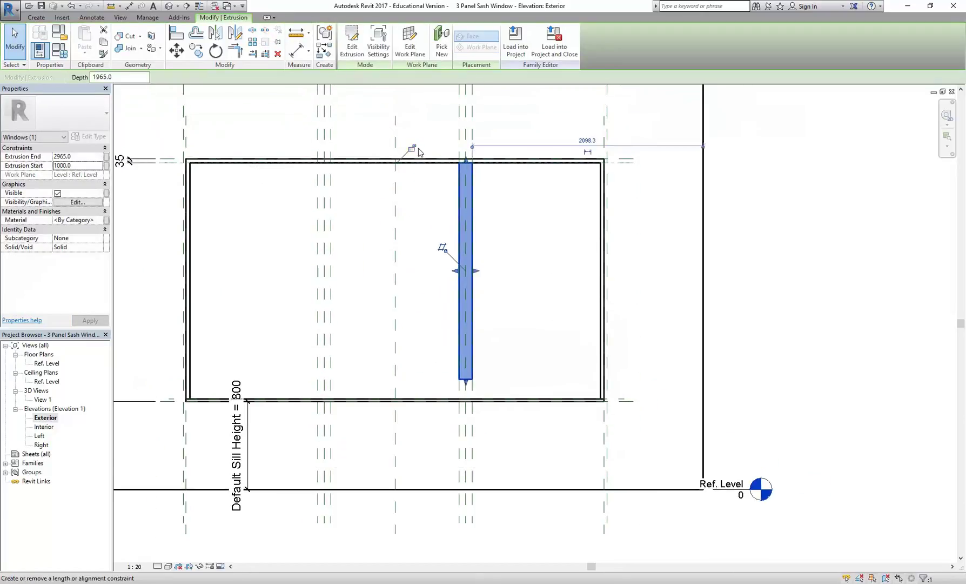
{"action": "left_click_drag", "start_coordinate": [468, 384], "coordinate": [470, 400]}
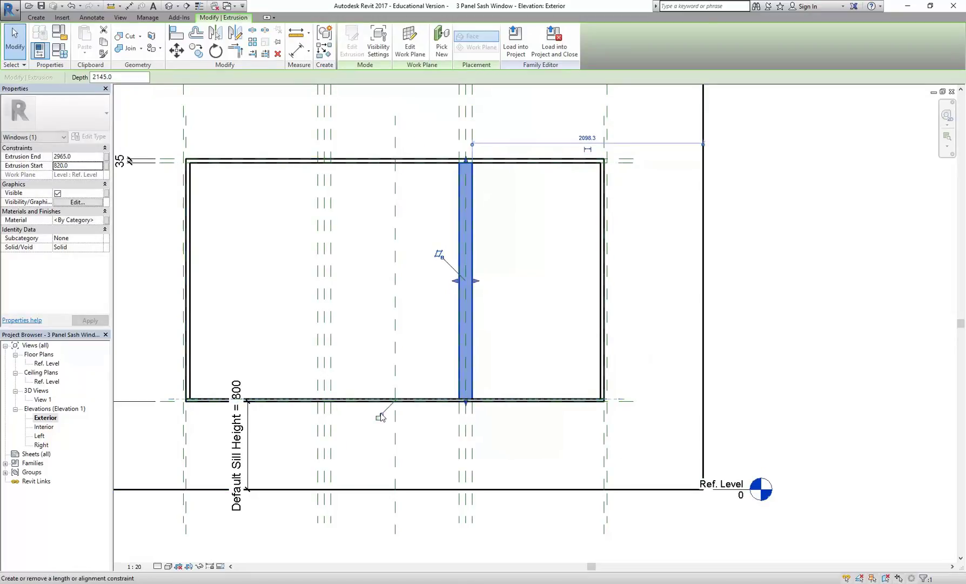
{"action": "left_click", "coordinate": [370, 340]}
{"action": "scroll", "coordinate": [371, 341], "scroll_direction": "down", "scroll_amount": 1}
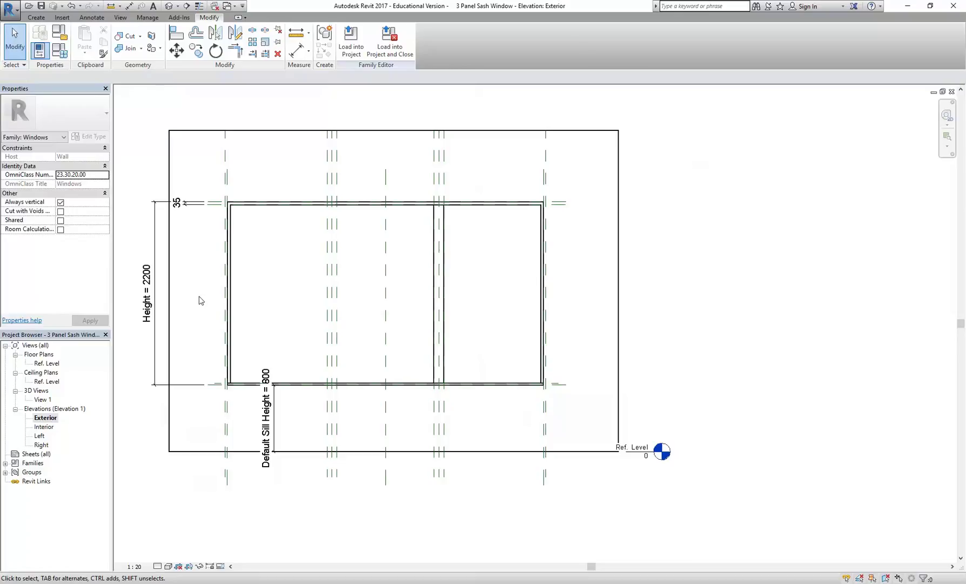
- On the Ref. Level plan, sketch a rectangle for a second mullion extrusion
{"action": "double_click", "coordinate": [49, 366]}
{"action": "scroll", "coordinate": [608, 325], "scroll_direction": "down", "scroll_amount": 3}
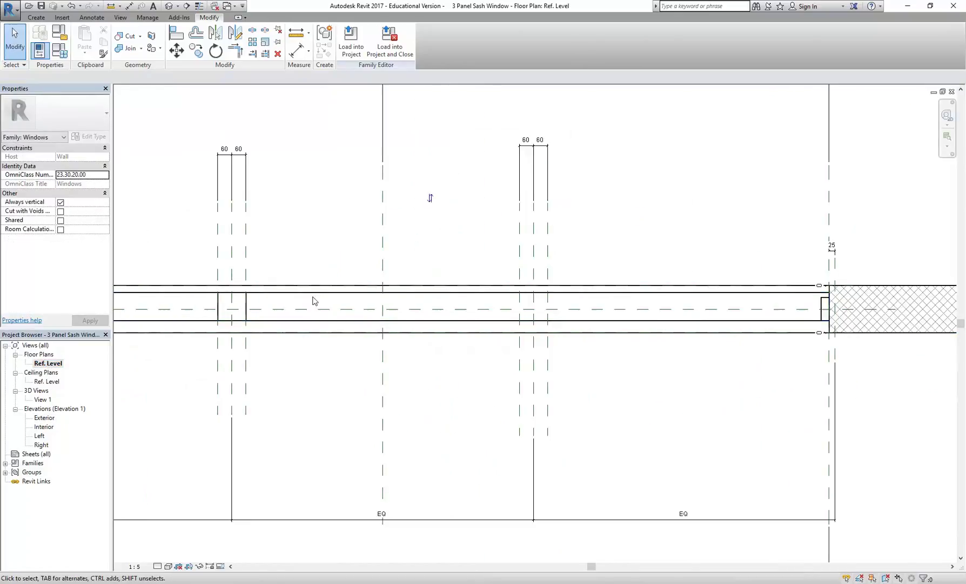
{"action": "scroll", "coordinate": [494, 318], "scroll_direction": "up", "scroll_amount": 3}
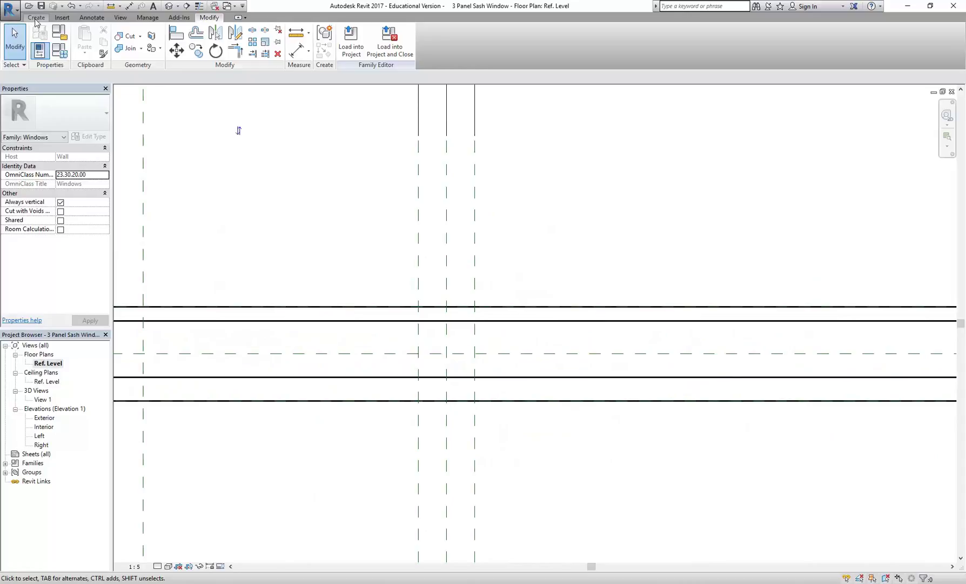
{"action": "left_click", "coordinate": [36, 18]}
{"action": "left_click", "coordinate": [82, 40]}
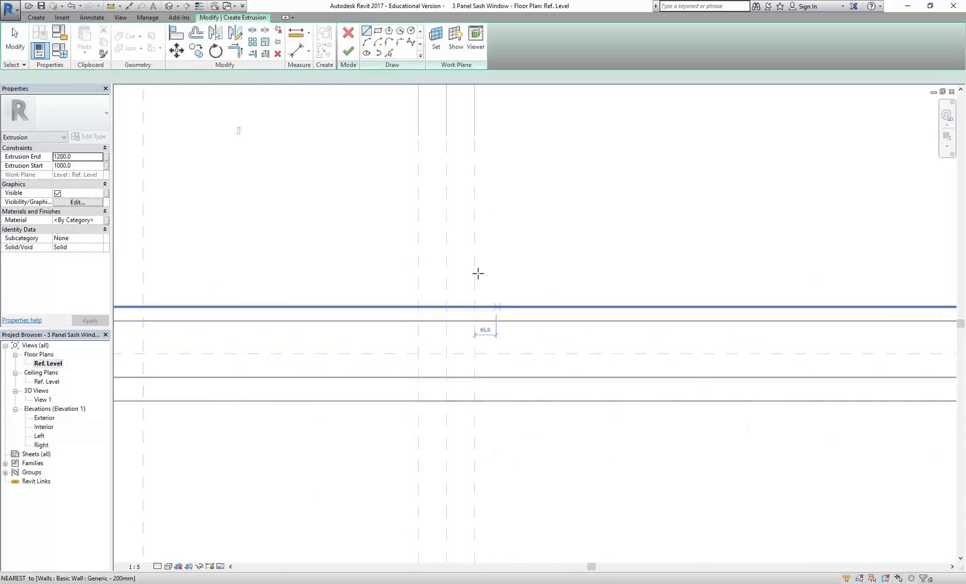
{"action": "left_click", "coordinate": [377, 31]}
{"action": "scroll", "coordinate": [431, 383], "scroll_direction": "up", "scroll_amount": 3}
{"action": "left_click", "coordinate": [420, 294]}
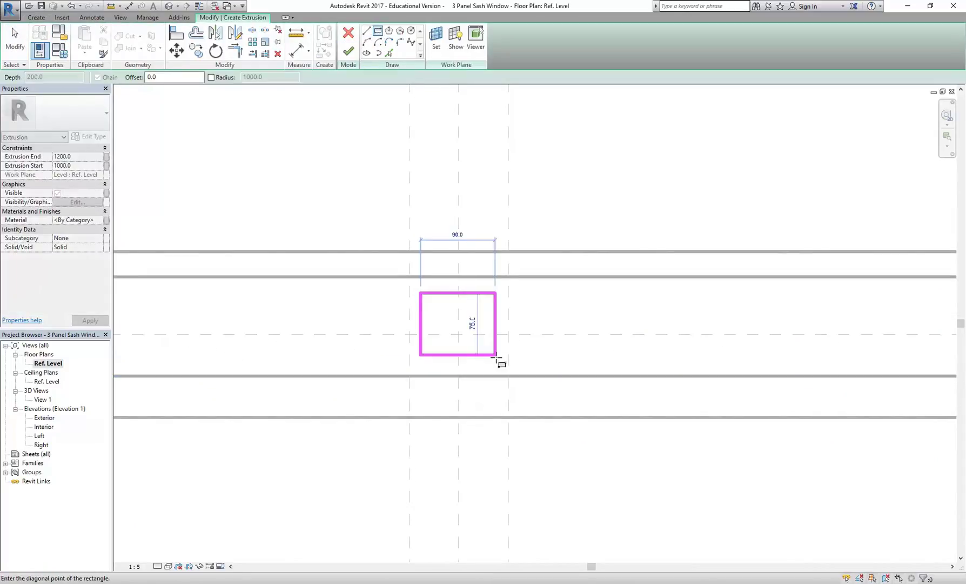
{"action": "left_click", "coordinate": [496, 359]}
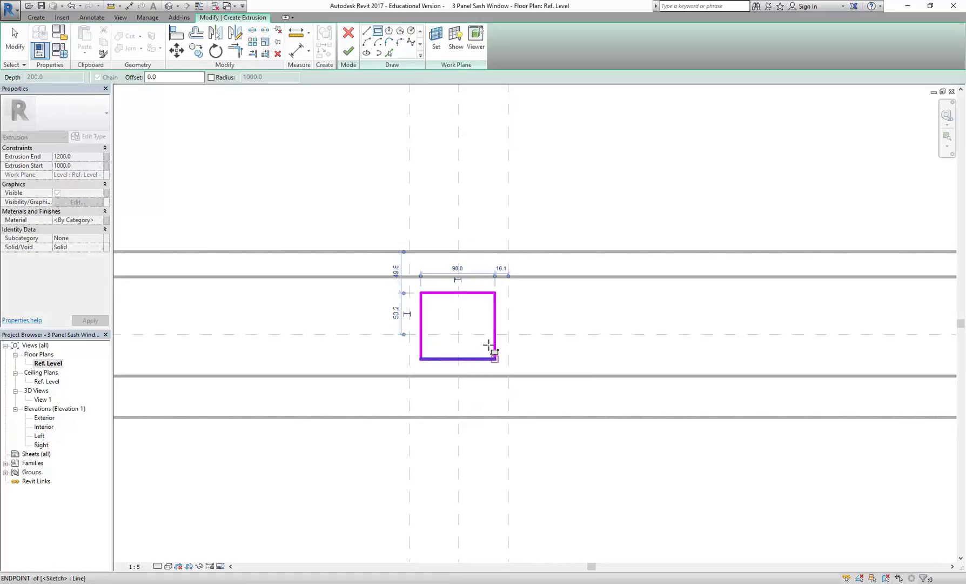
- Align the rectangle's edges to the wall lines and both reference planes and lock them
{"action": "left_click", "coordinate": [175, 34]}
{"action": "scroll", "coordinate": [378, 209], "scroll_direction": "down", "scroll_amount": 3}
{"action": "left_click", "coordinate": [411, 243]}
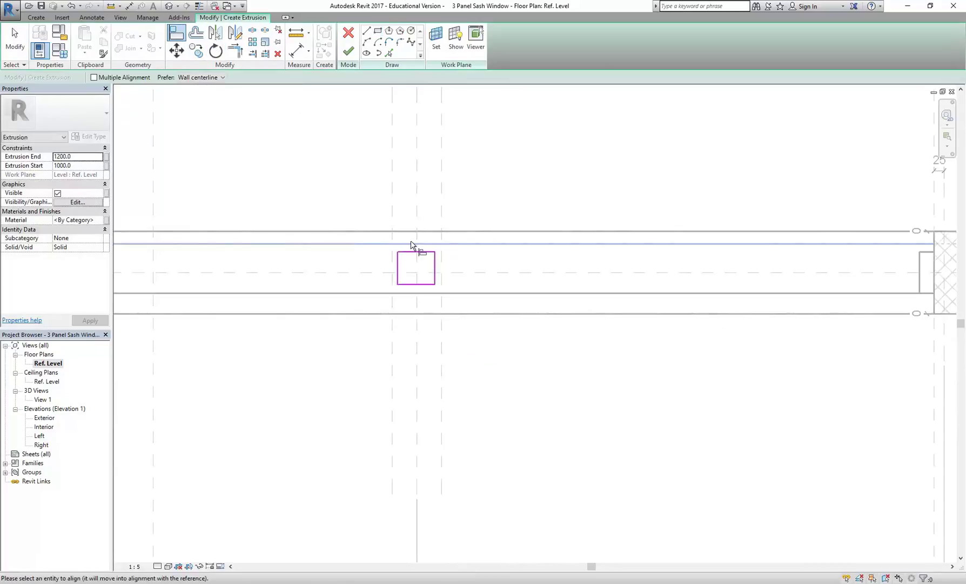
{"action": "left_click", "coordinate": [416, 252]}
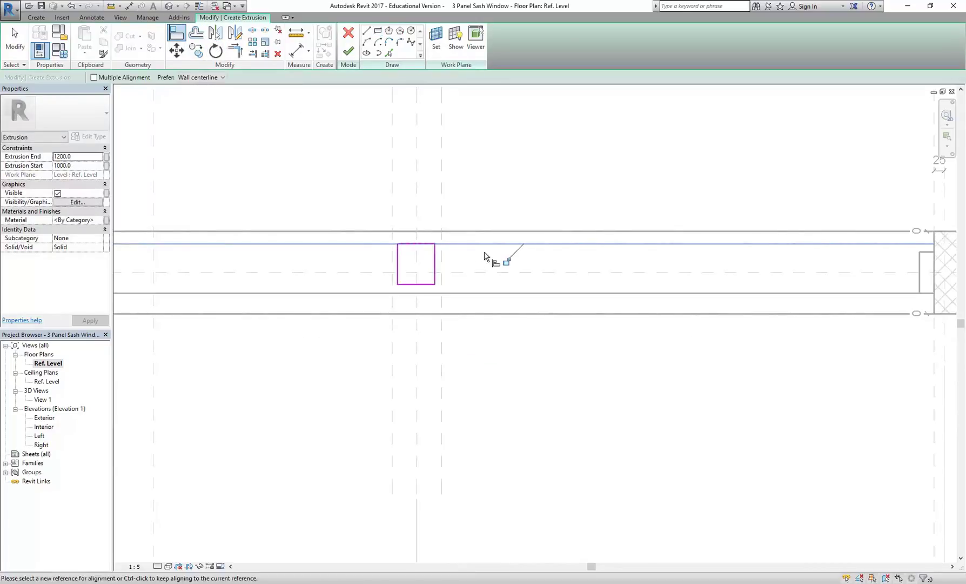
{"action": "left_click", "coordinate": [433, 296]}
{"action": "left_click", "coordinate": [432, 286]}
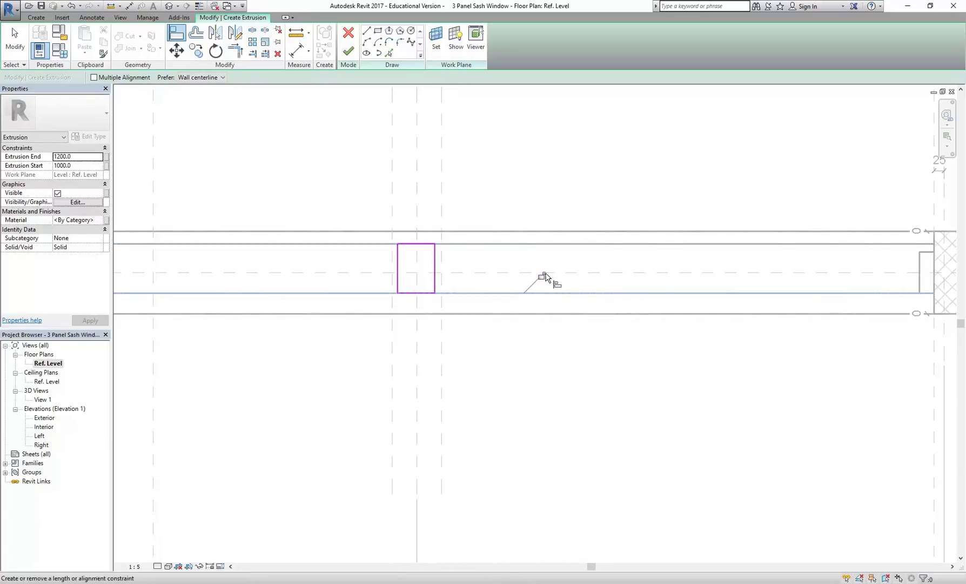
{"action": "scroll", "coordinate": [387, 268], "scroll_direction": "up", "scroll_amount": 3}
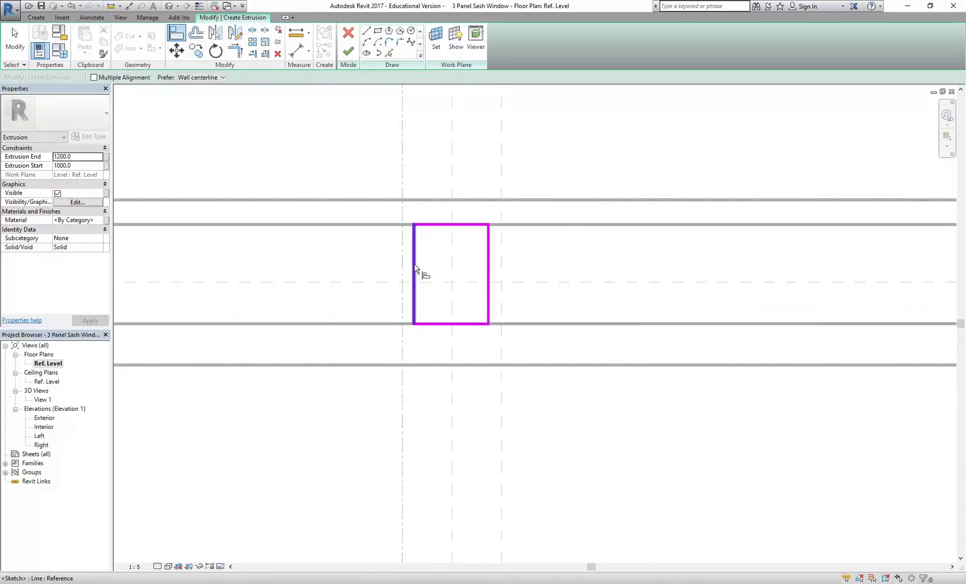
{"action": "left_click", "coordinate": [415, 265]}
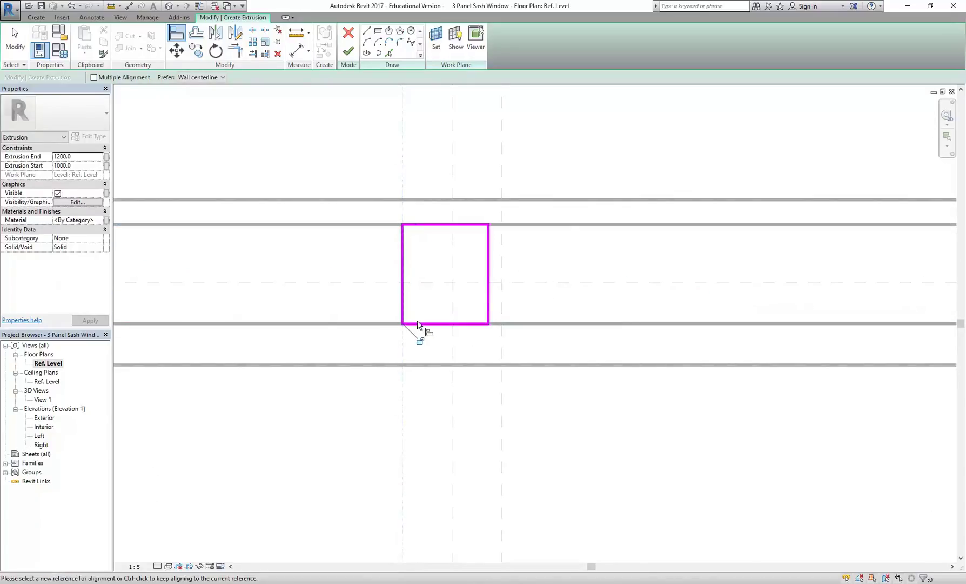
{"action": "left_click", "coordinate": [501, 182]}
{"action": "left_click", "coordinate": [489, 267]}
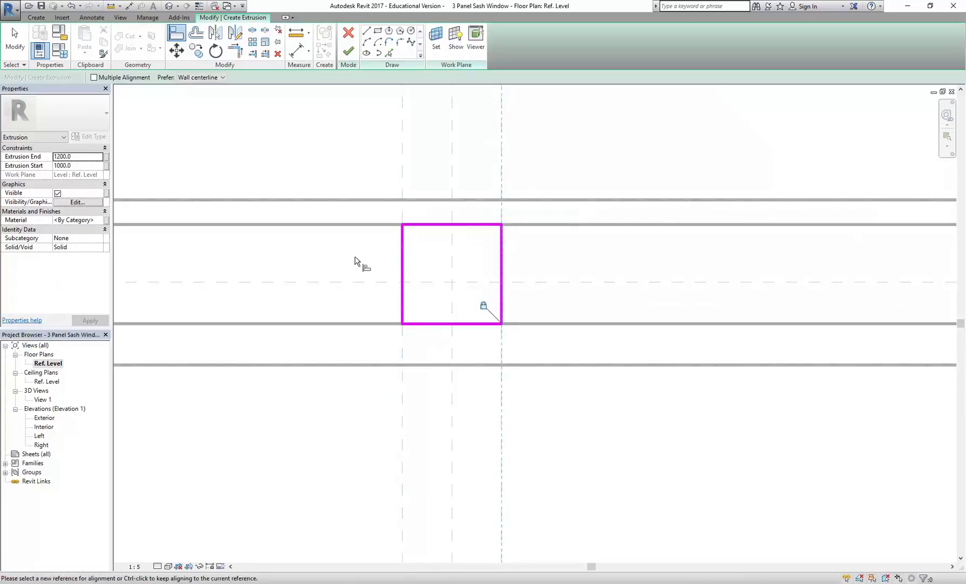
- In the Interior elevation, finish the second mullion and stretch its bottom down to the sill line
{"action": "double_click", "coordinate": [44, 427]}
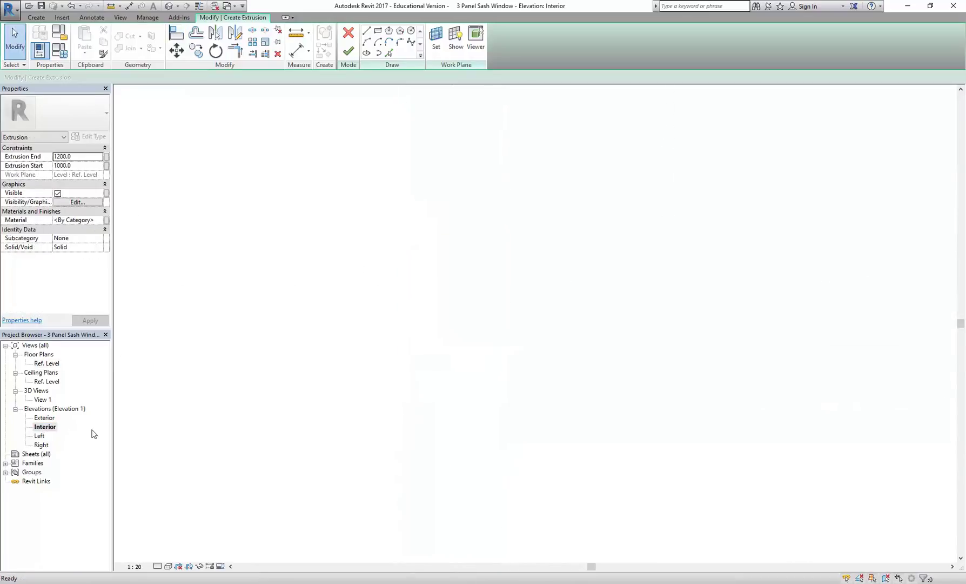
{"action": "scroll", "coordinate": [379, 341], "scroll_direction": "down", "scroll_amount": 3}
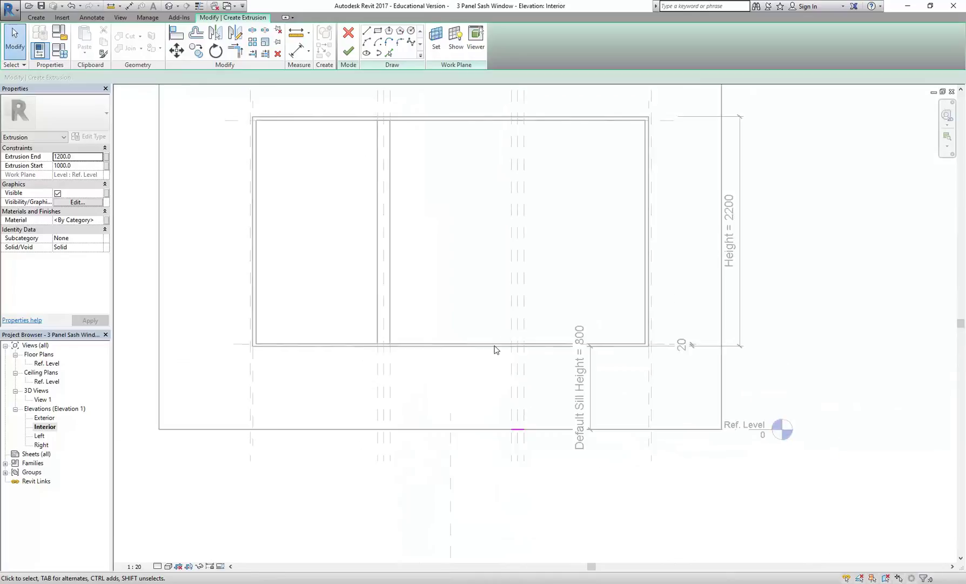
{"action": "left_click", "coordinate": [349, 52]}
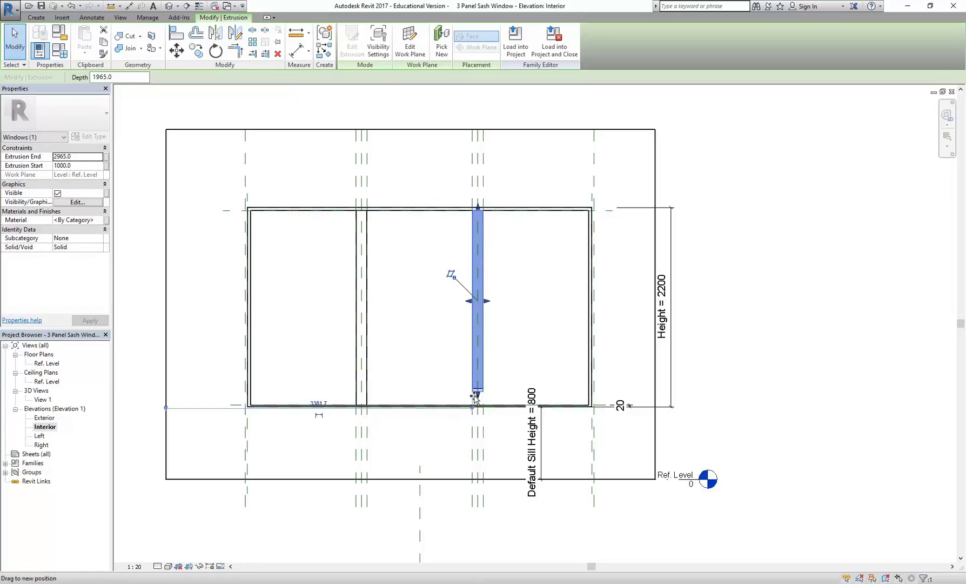
{"action": "left_click_drag", "start_coordinate": [475, 397], "coordinate": [459, 377]}
{"action": "scroll", "coordinate": [485, 420], "scroll_direction": "up", "scroll_amount": 4}
{"action": "scroll", "coordinate": [371, 307], "scroll_direction": "down", "scroll_amount": 5}
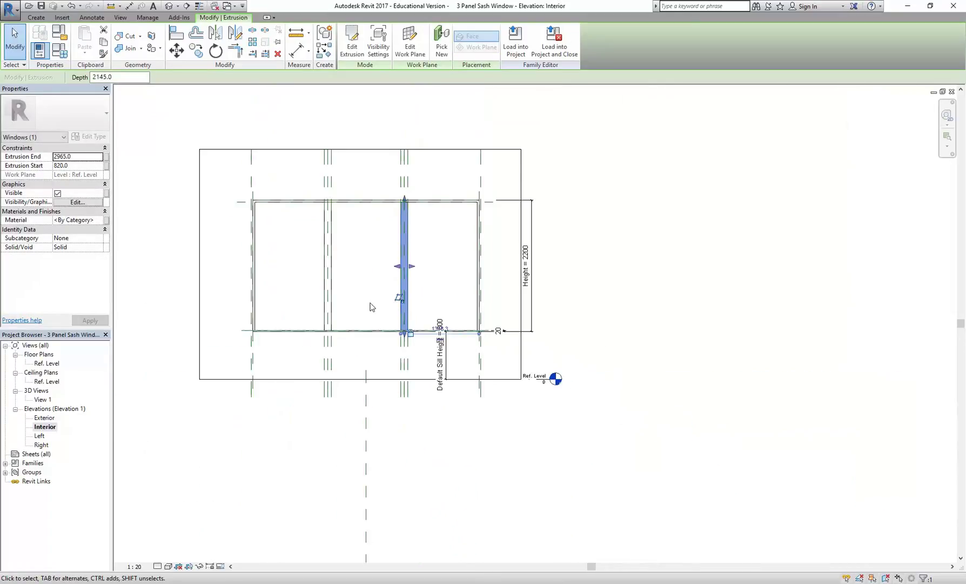
{"action": "left_click", "coordinate": [372, 307]}
- In the orbited 3D view, flex the window Height to 1000, then 1500, in Family Types
{"action": "double_click", "coordinate": [43, 399]}
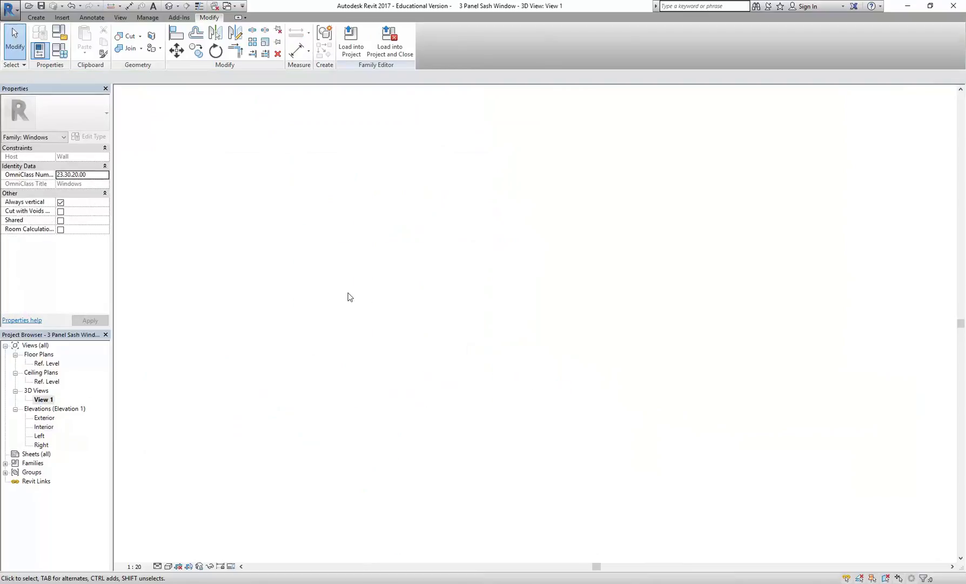
{"action": "middle_click_drag", "start_coordinate": [385, 327], "coordinate": [469, 291], "text": "shift"}
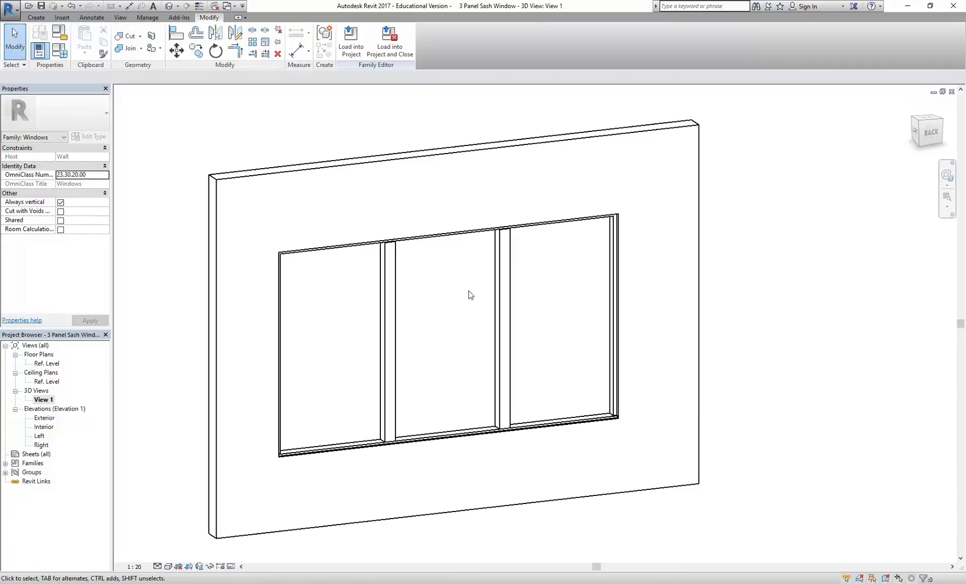
{"action": "left_click", "coordinate": [61, 54]}
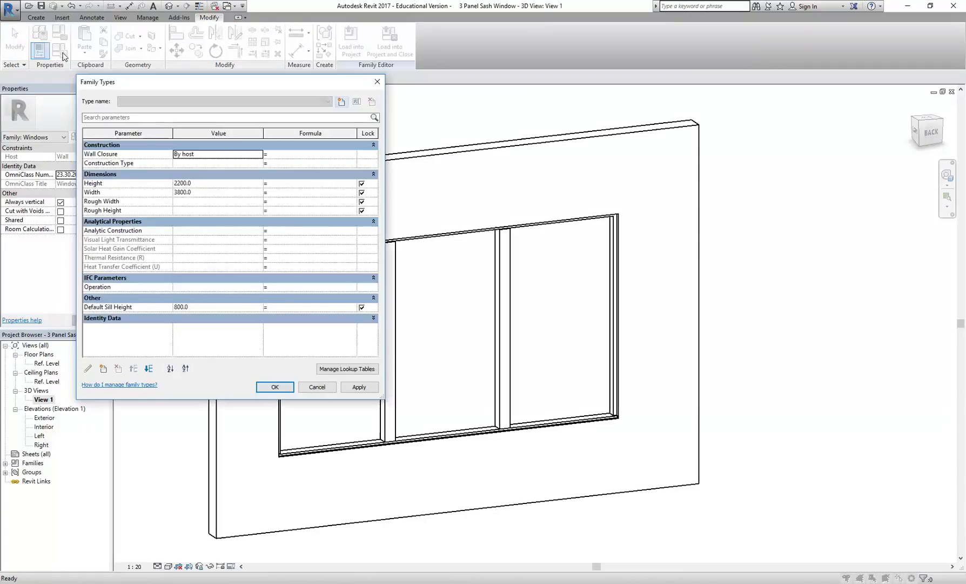
{"action": "left_click", "coordinate": [209, 185]}
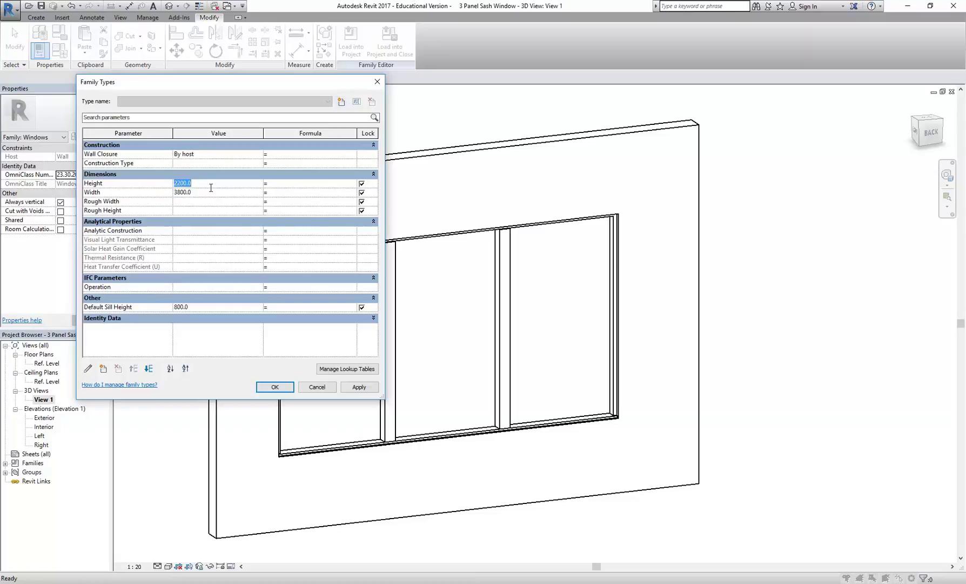
{"action": "type", "text": "1"}
{"action": "left_click", "coordinate": [360, 386]}
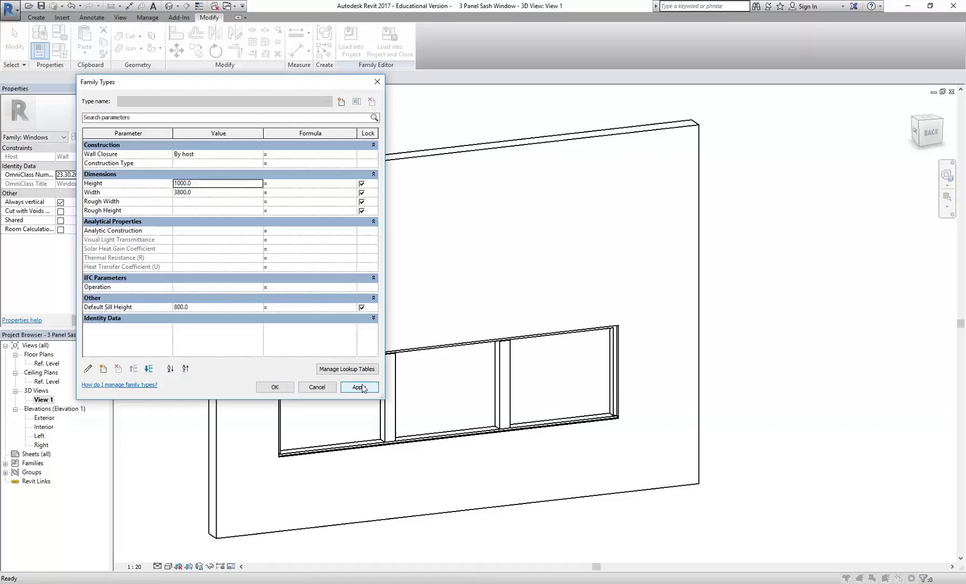
{"action": "left_click", "coordinate": [213, 185]}
{"action": "type", "text": "15"}
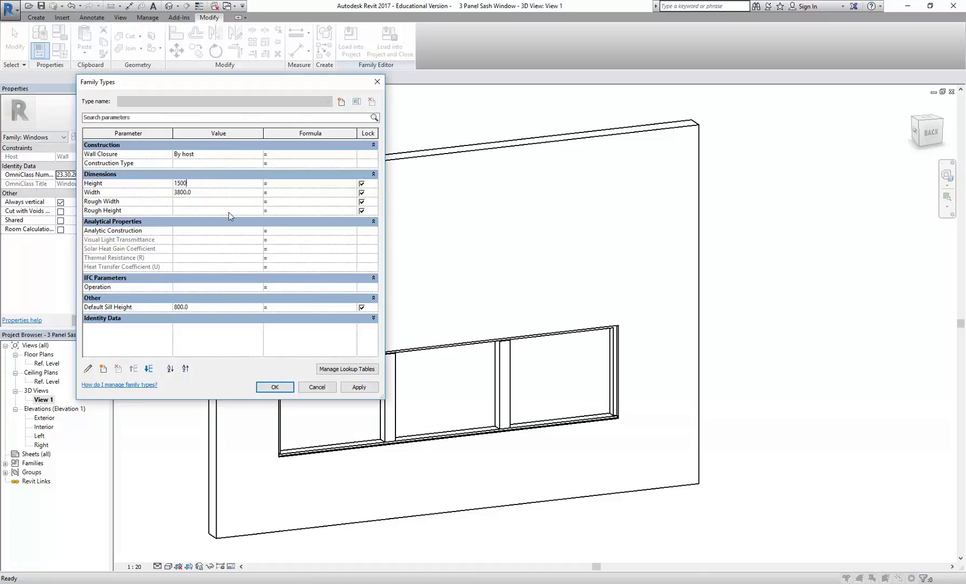
{"action": "type", "text": "00"}
{"action": "left_click", "coordinate": [376, 385]}
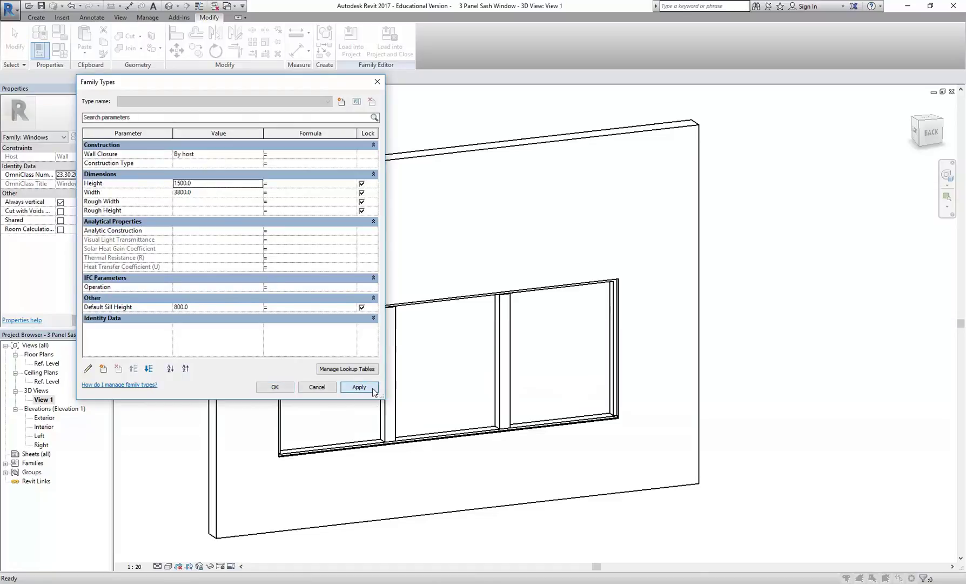
- Flex the window Width to 2500, then to 1000, applying each change
{"action": "left_click", "coordinate": [214, 191]}
{"action": "type", "text": "2"}
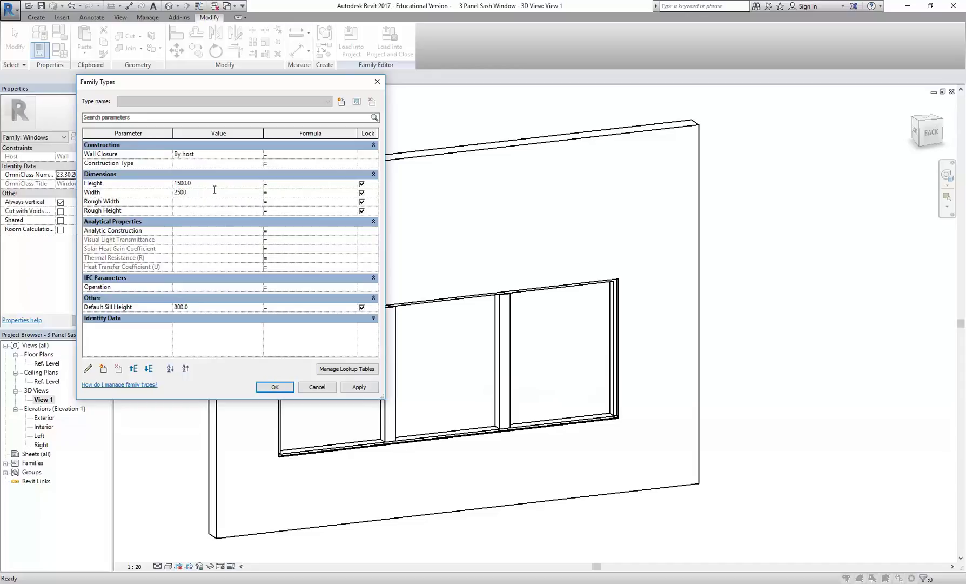
{"action": "type", "text": "500"}
{"action": "left_click", "coordinate": [359, 387]}
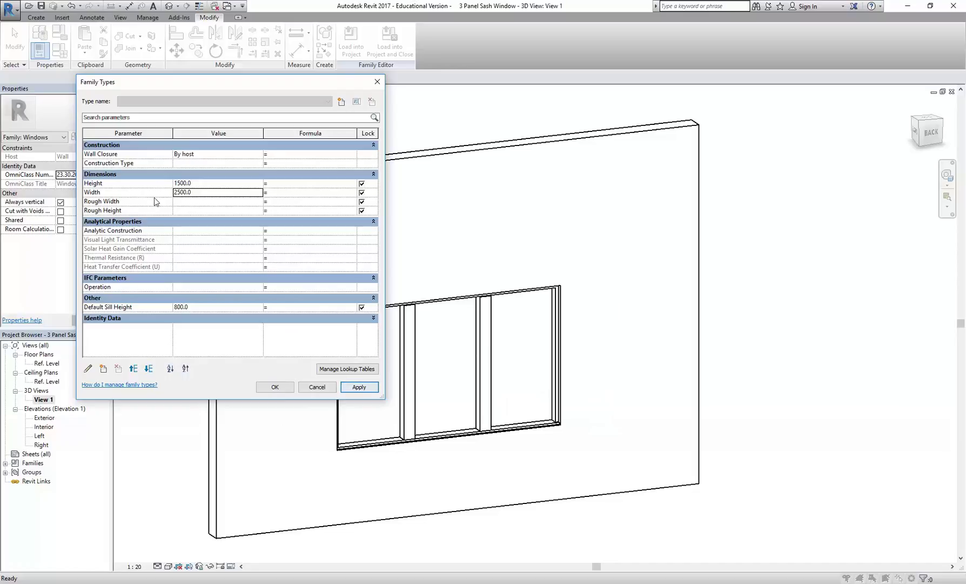
{"action": "left_click", "coordinate": [210, 195]}
{"action": "type", "text": "100"}
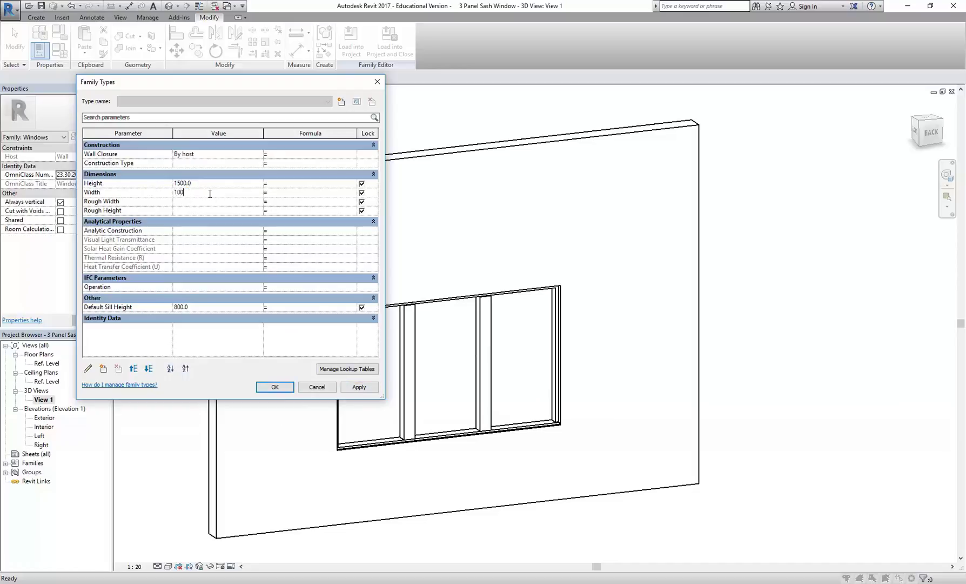
{"action": "type", "text": "0"}
{"action": "left_click", "coordinate": [359, 386]}
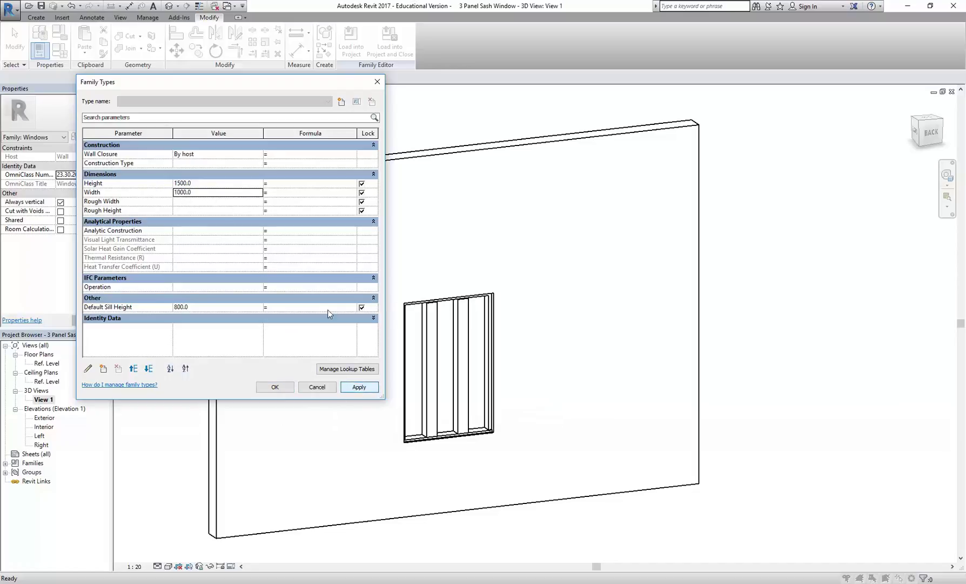
- Flex the window Width to 4000, then back to 3800, applying each change
{"action": "left_click_drag", "start_coordinate": [236, 89], "coordinate": [199, 74]}
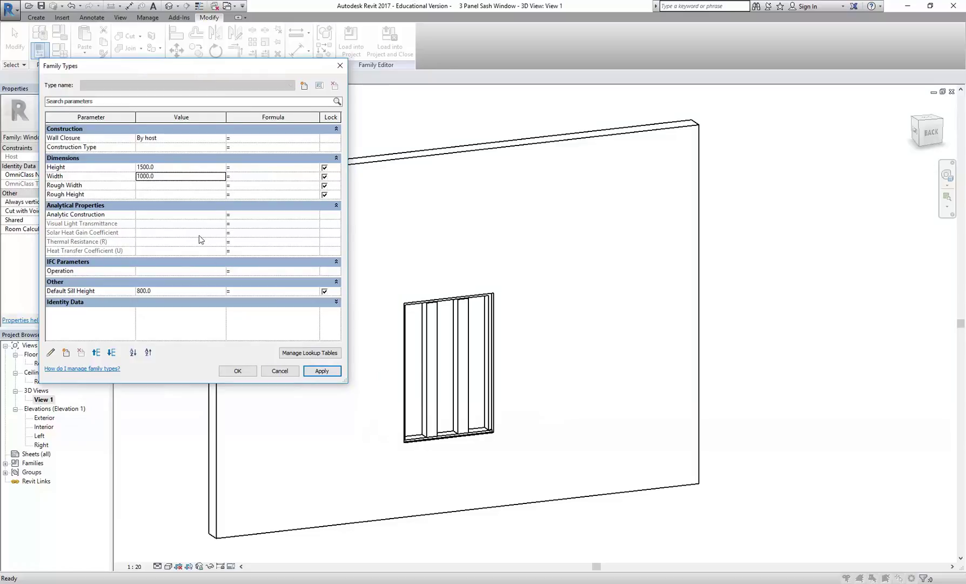
{"action": "left_click", "coordinate": [189, 177]}
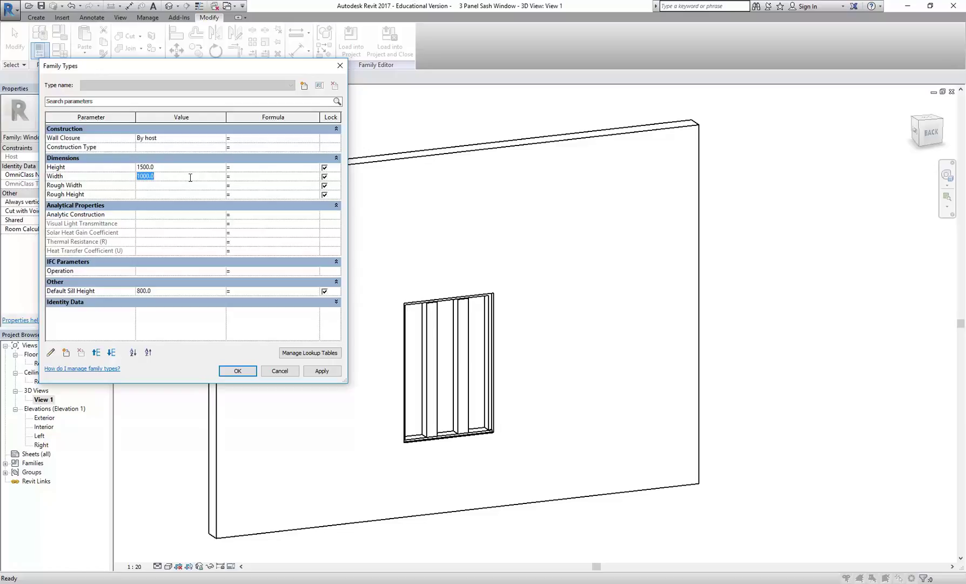
{"action": "type", "text": "4000"}
{"action": "left_click", "coordinate": [323, 372]}
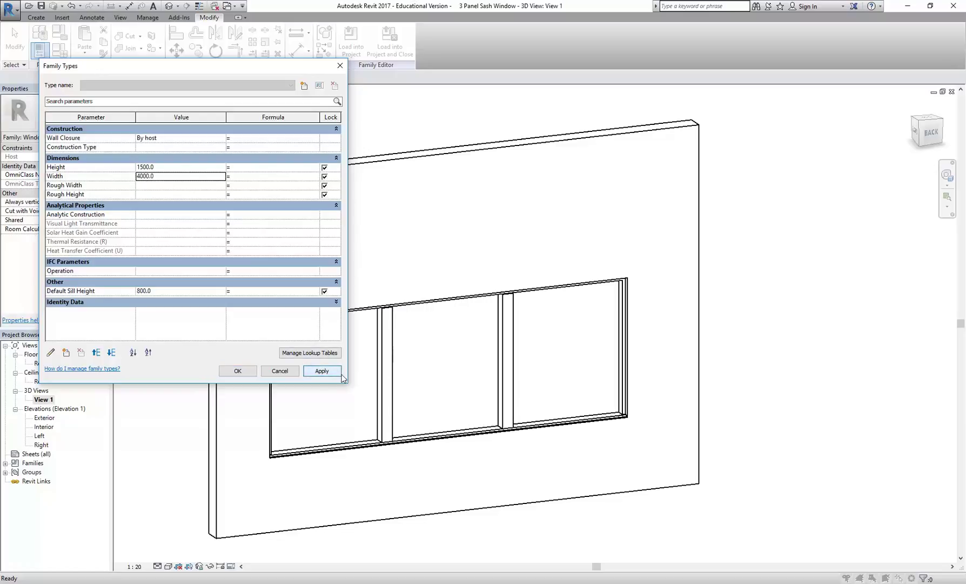
{"action": "left_click", "coordinate": [169, 179]}
{"action": "type", "text": "3800"}
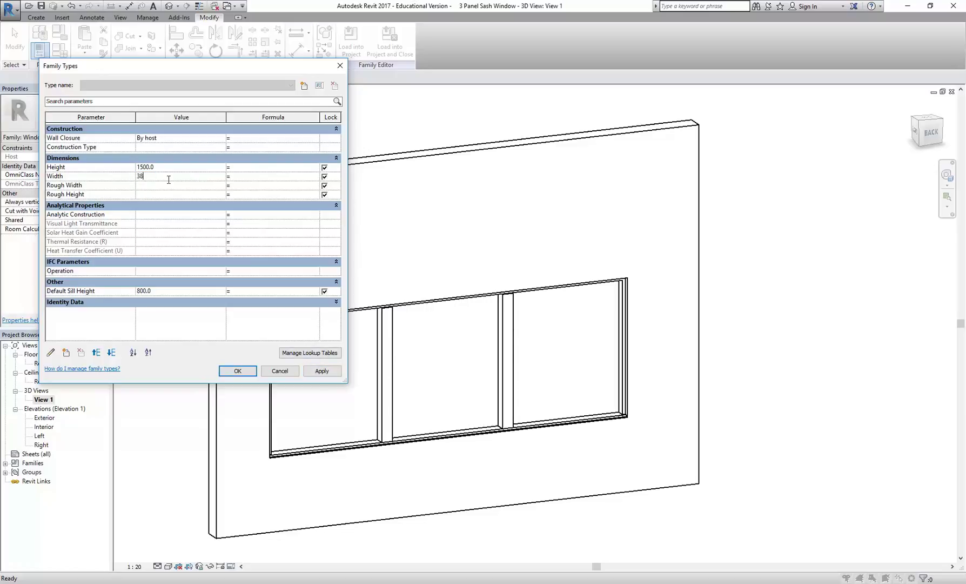
{"action": "left_click", "coordinate": [328, 373]}
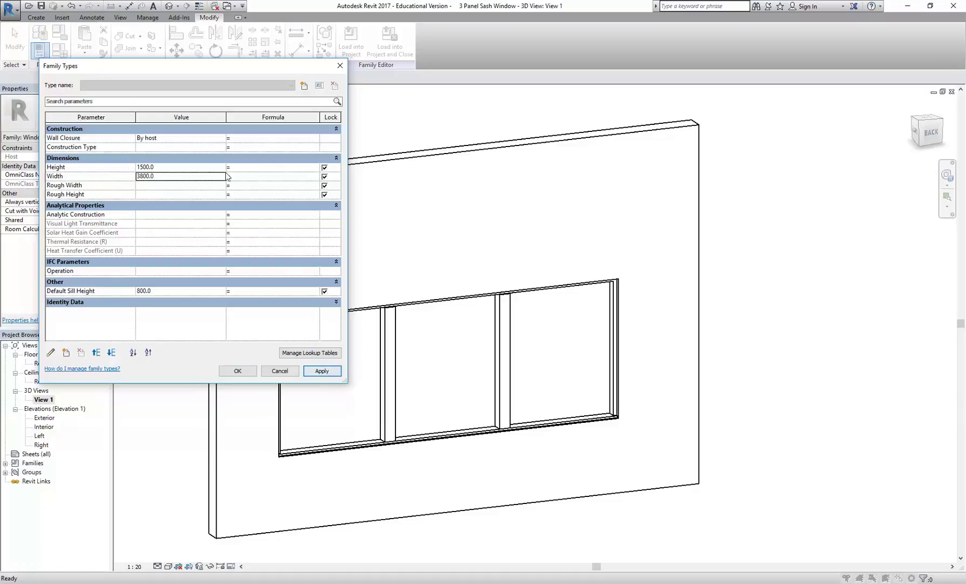
- Set the window Height back to 2800 and apply it
{"action": "left_click", "coordinate": [181, 166]}
{"action": "type", "text": "2"}
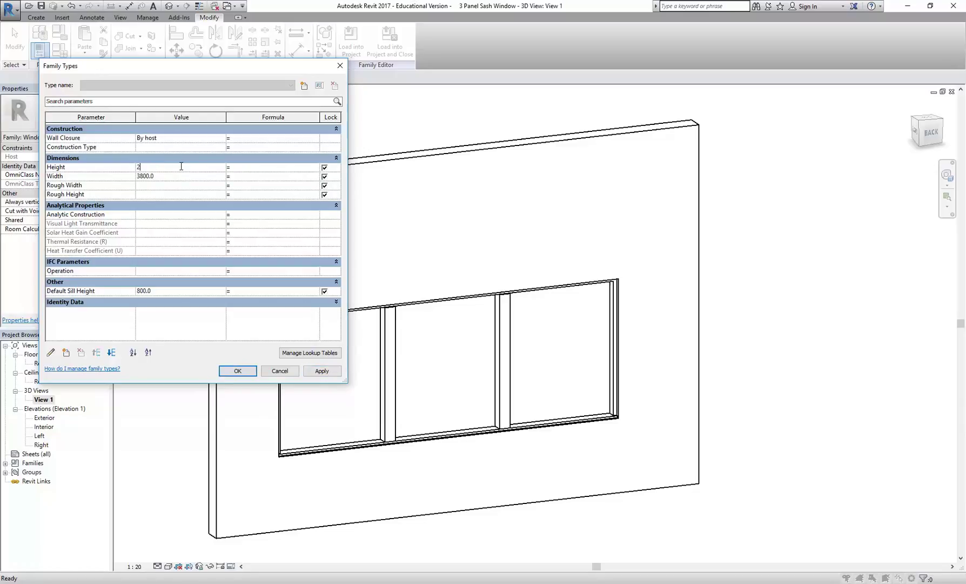
{"action": "type", "text": "00"}
{"action": "left_click", "coordinate": [316, 372]}
- Accept the Family Types at Width 3800, Height 2800 and orbit and zoom to view both mullions
{"action": "left_click", "coordinate": [246, 371]}
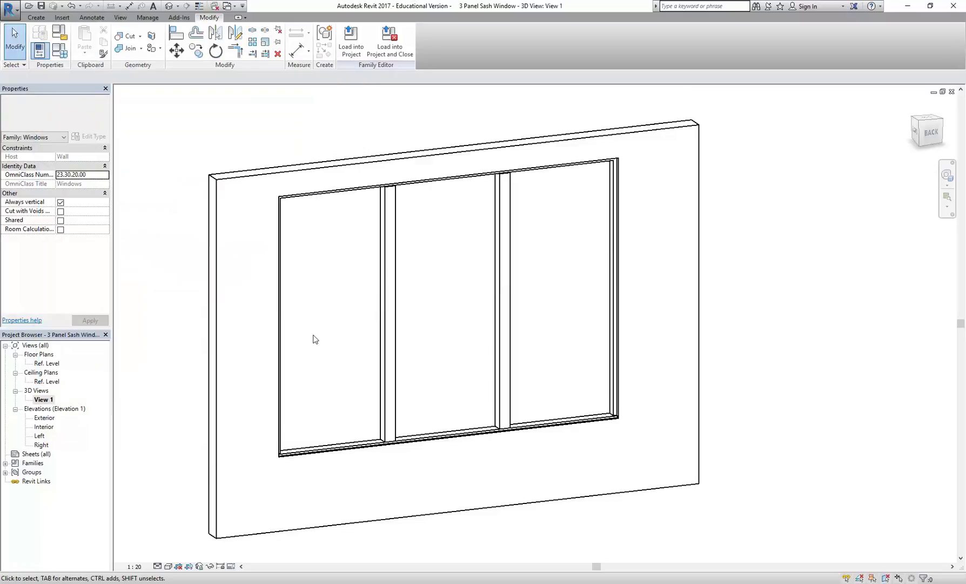
{"action": "mouse_move", "coordinate": [293, 317]}
{"action": "middle_mouse_down", "text": "shift"}
{"action": "mouse_move", "coordinate": [210, 209]}
{"action": "mouse_move", "coordinate": [250, 324]}
{"action": "mouse_move", "coordinate": [326, 326]}
{"action": "mouse_move", "coordinate": [315, 334]}
{"action": "mouse_move", "coordinate": [299, 315]}
{"action": "middle_mouse_up", "text": "shift"}
{"action": "scroll", "coordinate": [348, 343], "scroll_direction": "up", "scroll_amount": 1}
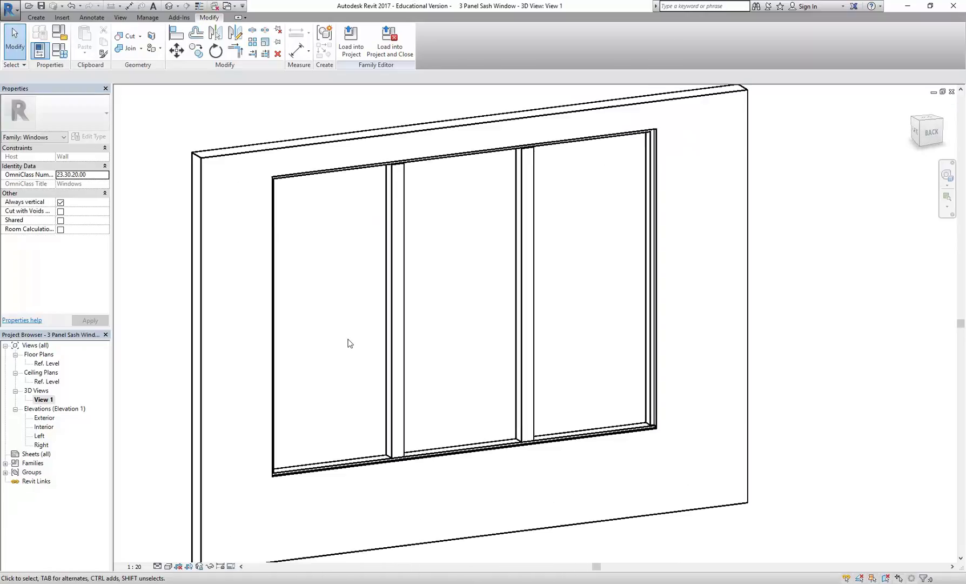